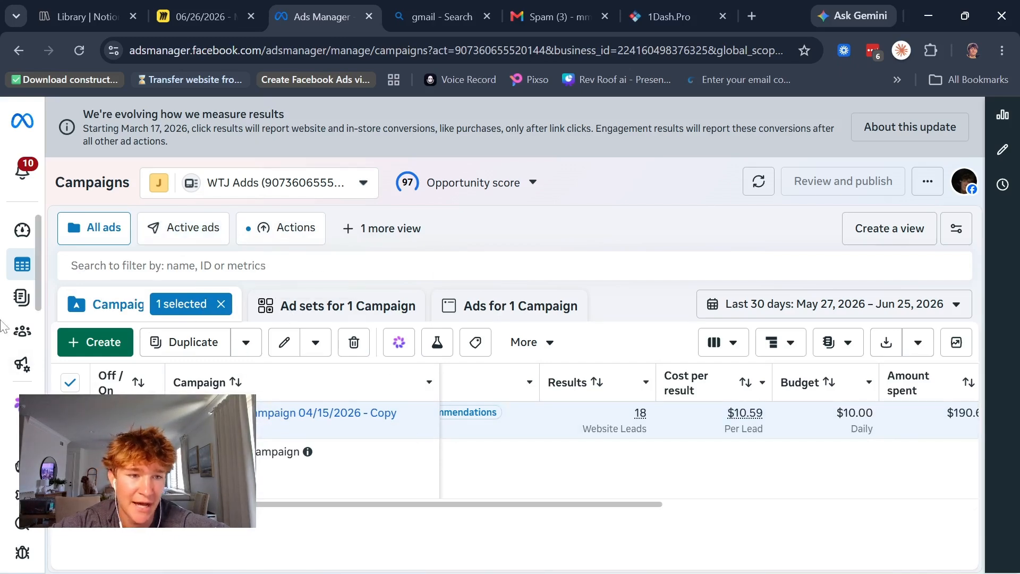
Step: Create a new campaign with the Leads objective and continue to its settings
{"action": "mouse_move", "coordinate": [32, 261]}
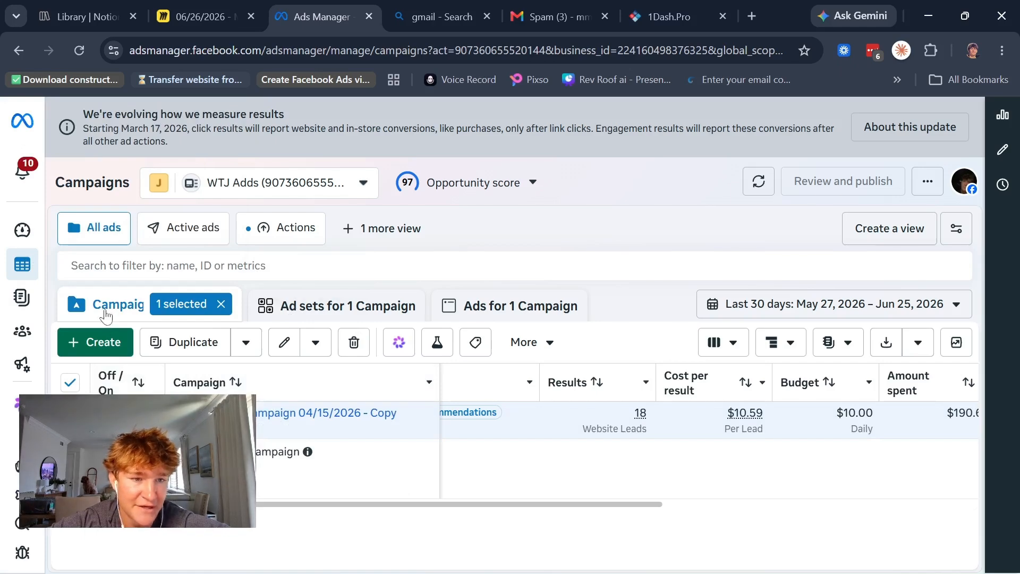
{"action": "left_click", "coordinate": [106, 334]}
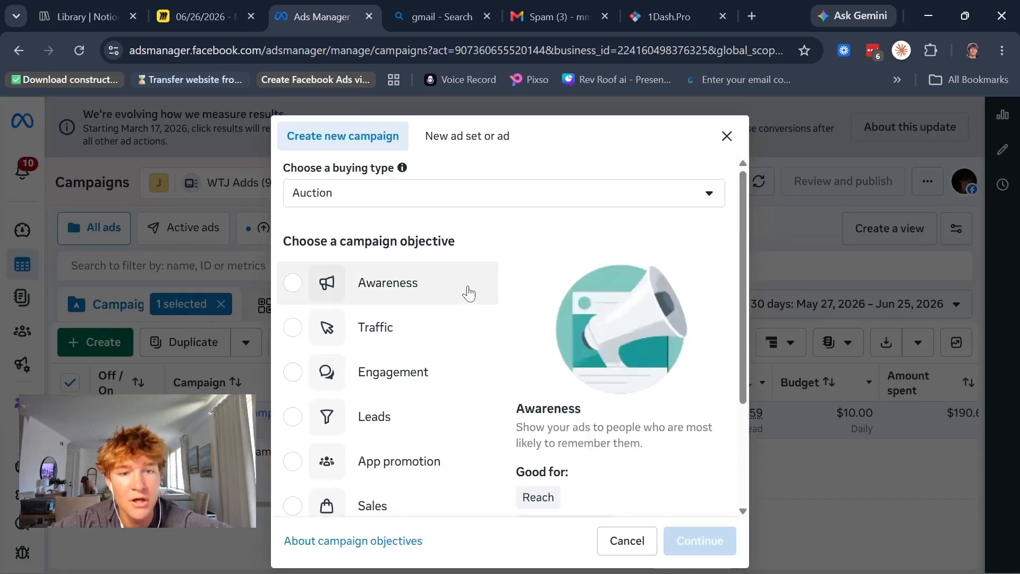
{"action": "scroll", "coordinate": [467, 289], "scroll_direction": "down", "scroll_amount": 2}
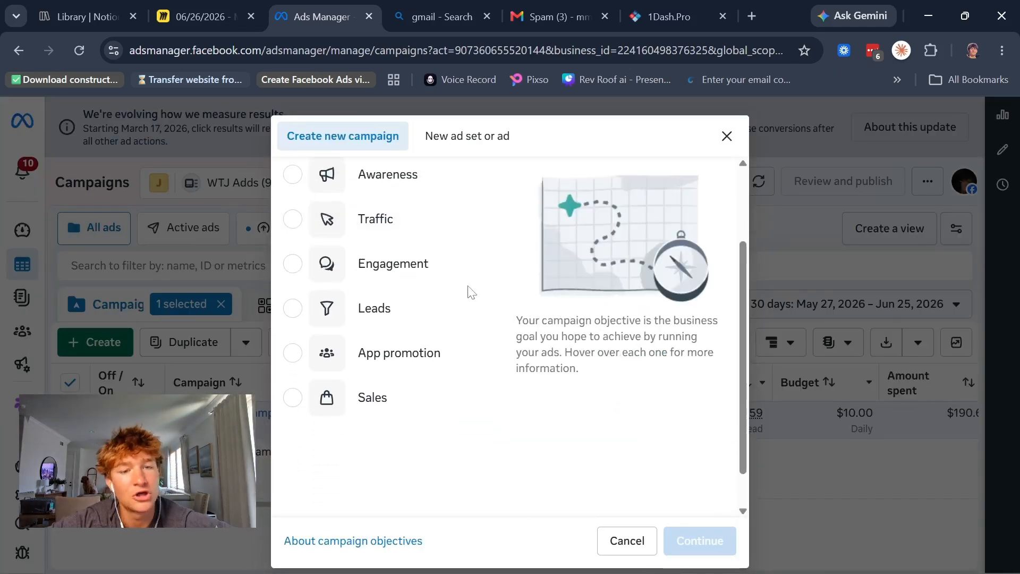
{"action": "scroll", "coordinate": [467, 292], "scroll_direction": "up", "scroll_amount": 1}
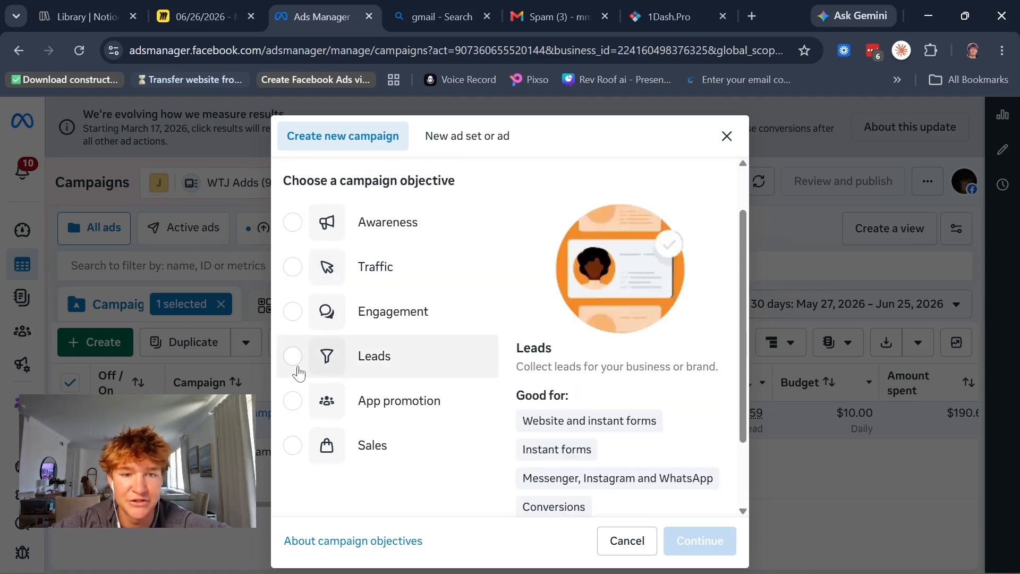
{"action": "left_click", "coordinate": [293, 366]}
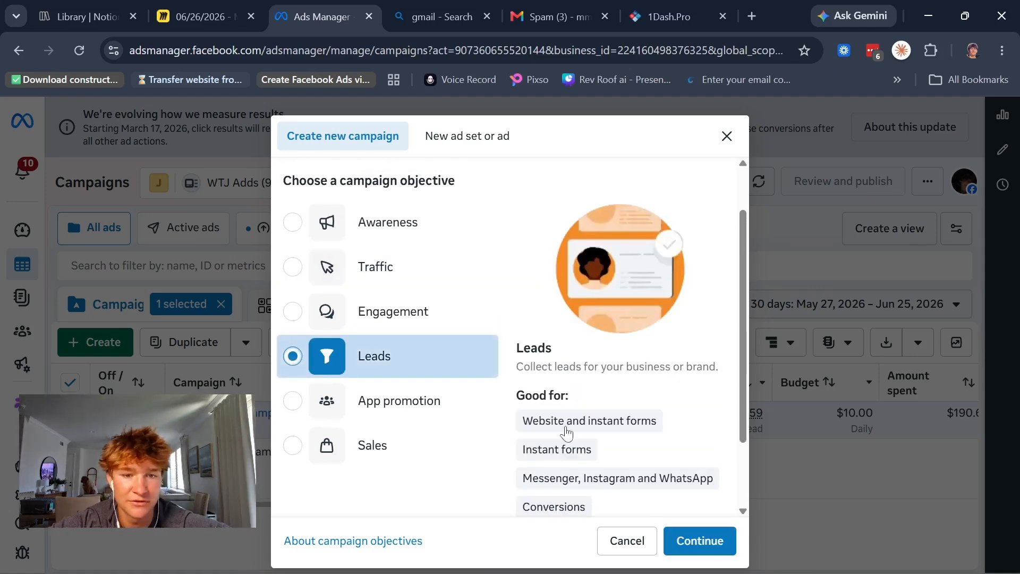
{"action": "left_click", "coordinate": [726, 546]}
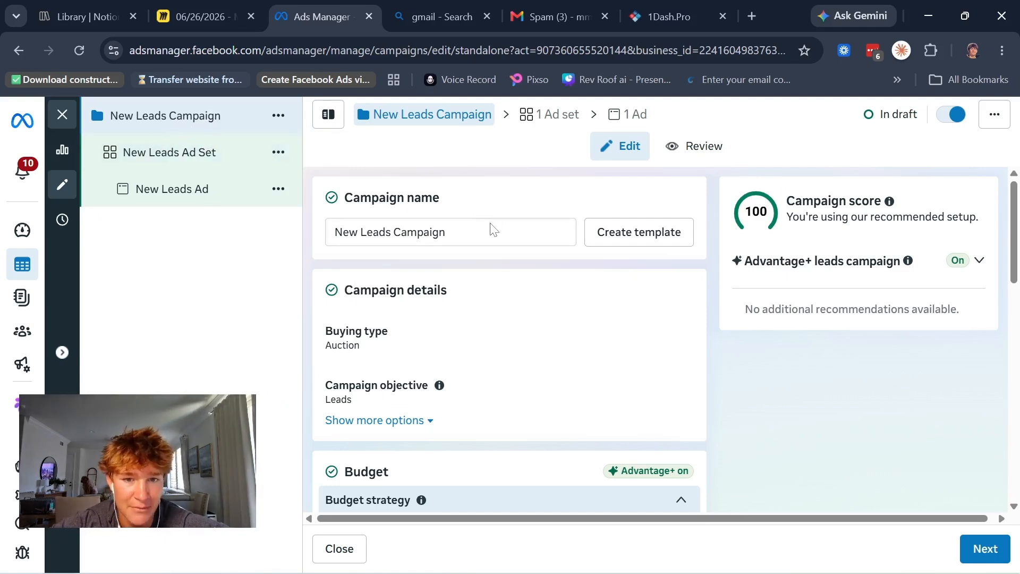
Step: Rename the new campaign as "Rooster roofing 06/26/2026"
{"action": "left_click_drag", "start_coordinate": [493, 229], "coordinate": [335, 246]}
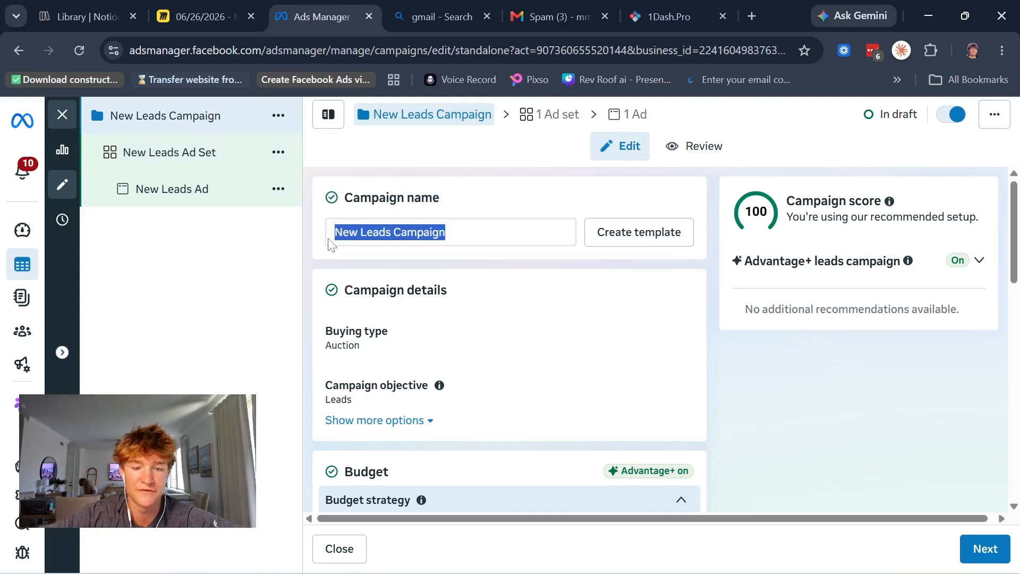
{"action": "left_click", "coordinate": [370, 250]}
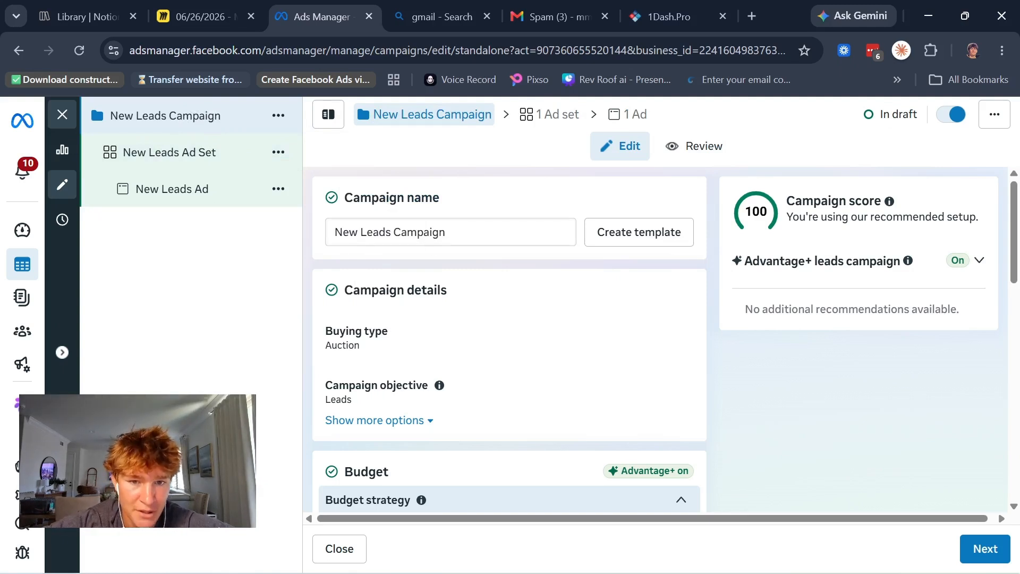
{"action": "key", "text": "ctrl+a"}
{"action": "key", "text": "BackSpace"}
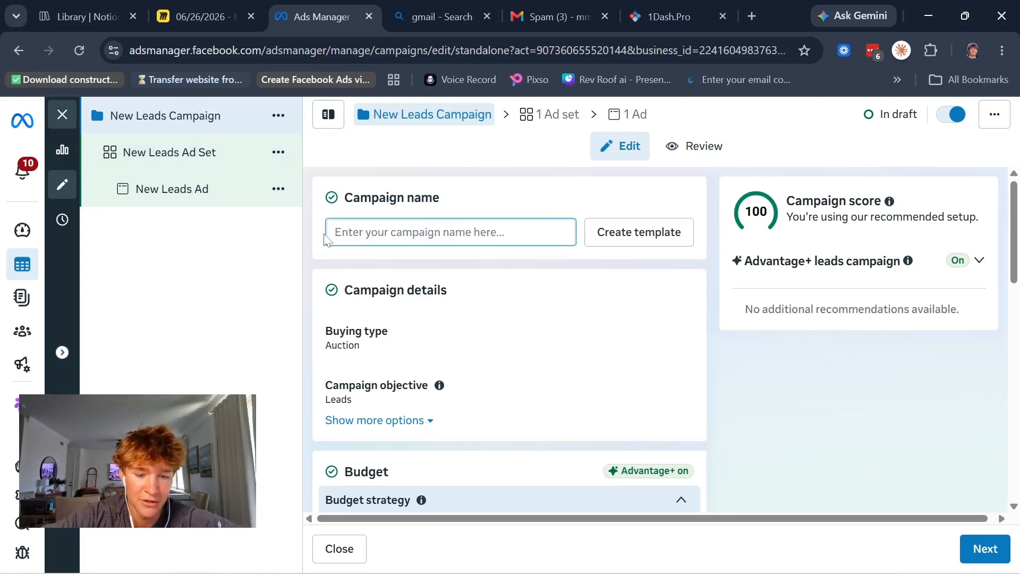
{"action": "type", "text": "Rooster ro"}
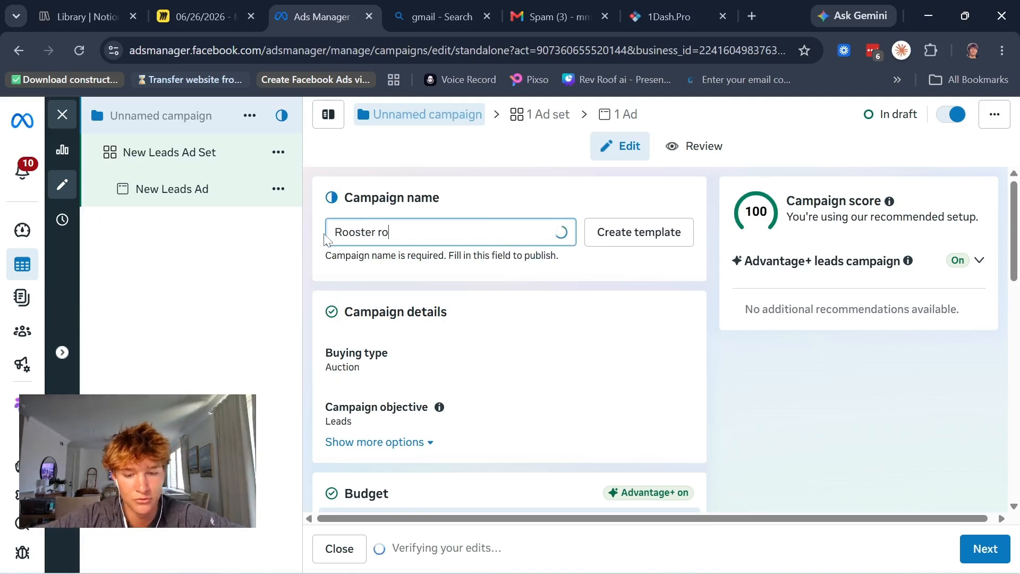
{"action": "type", "text": "ofing"}
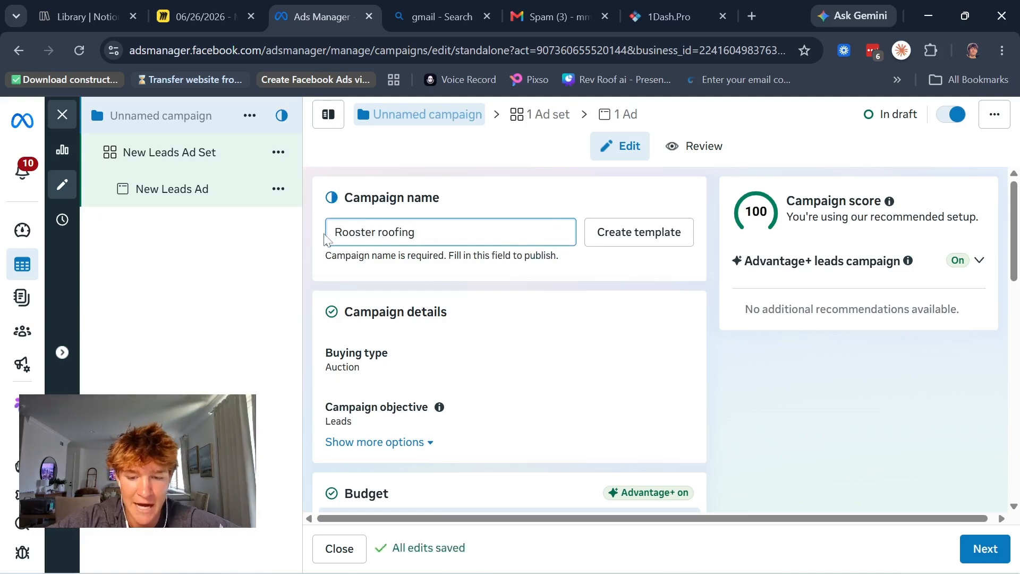
{"action": "type", "text": " 06"}
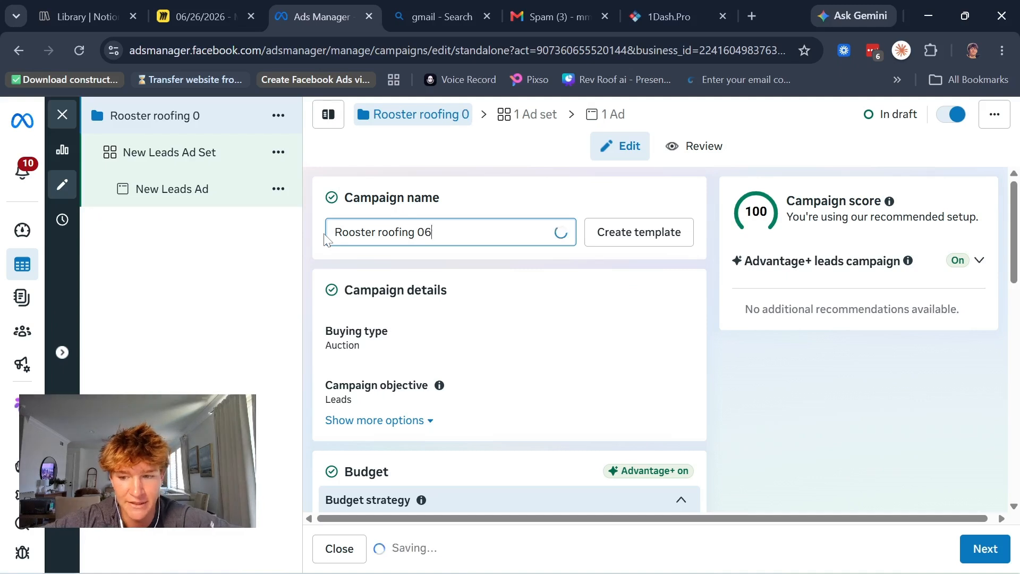
{"action": "type", "text": "/2"}
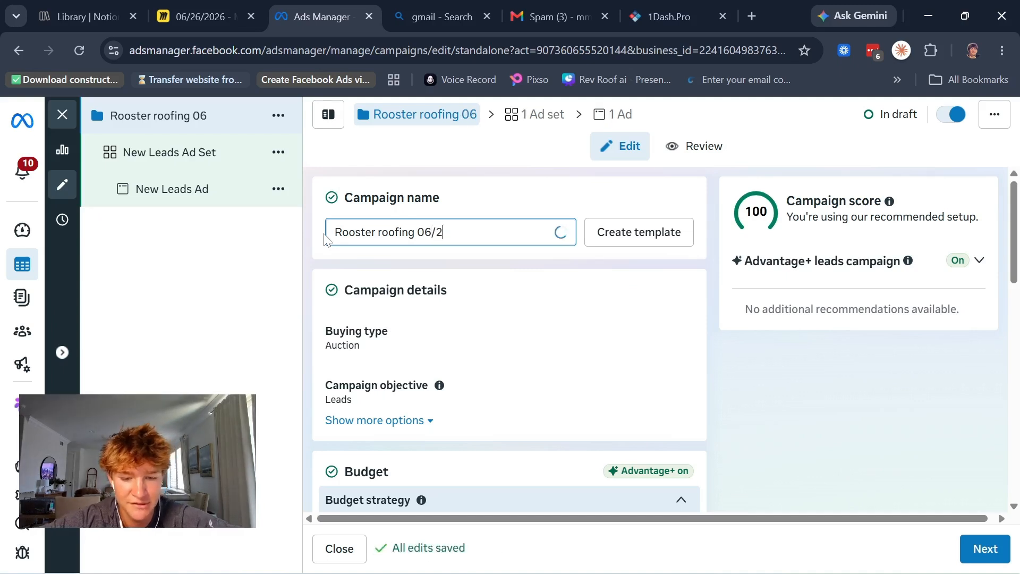
{"action": "type", "text": "6/2026"}
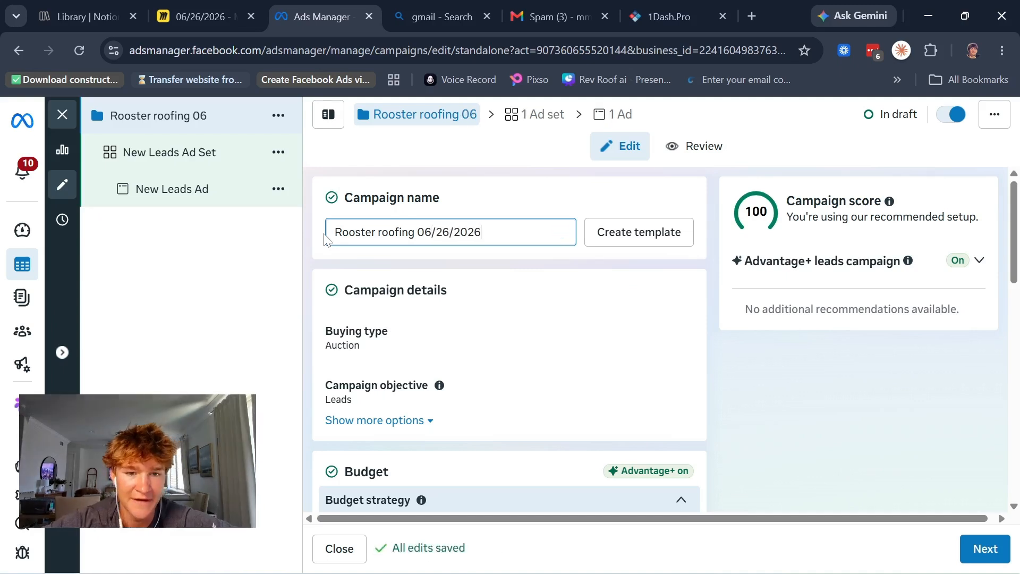
Step: Set the campaign's budget strategy to Ad set budget and turn off budget sharing with other ad sets
{"action": "scroll", "coordinate": [413, 289], "scroll_direction": "down", "scroll_amount": 1}
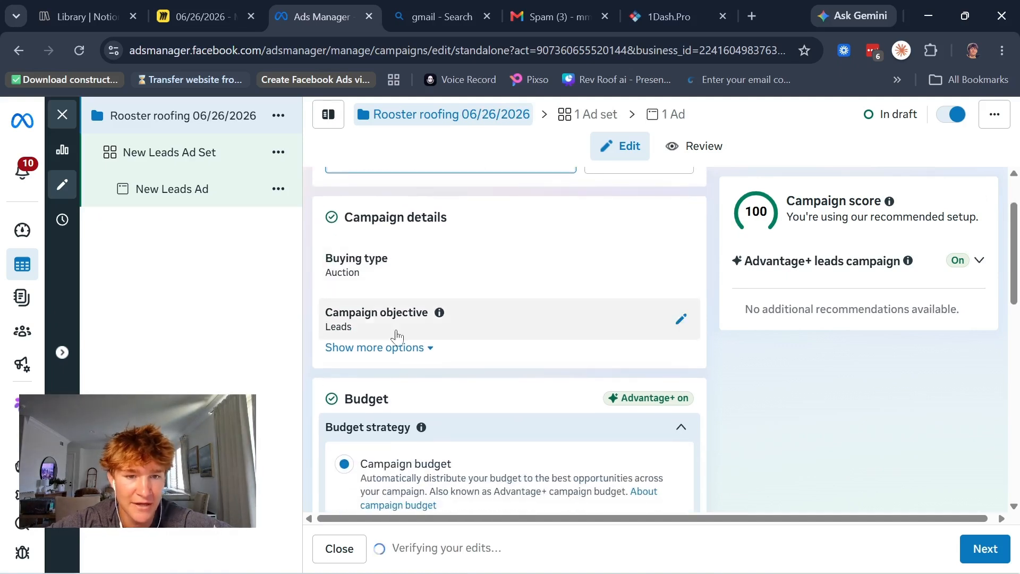
{"action": "scroll", "coordinate": [370, 267], "scroll_direction": "down", "scroll_amount": 1}
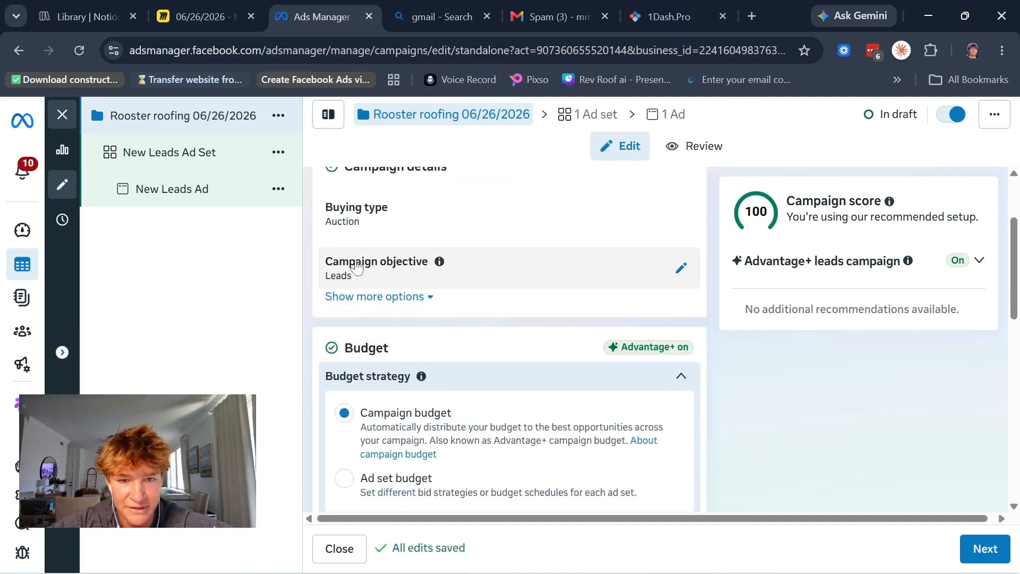
{"action": "scroll", "coordinate": [366, 263], "scroll_direction": "down", "scroll_amount": 1}
{"action": "left_click", "coordinate": [373, 276]}
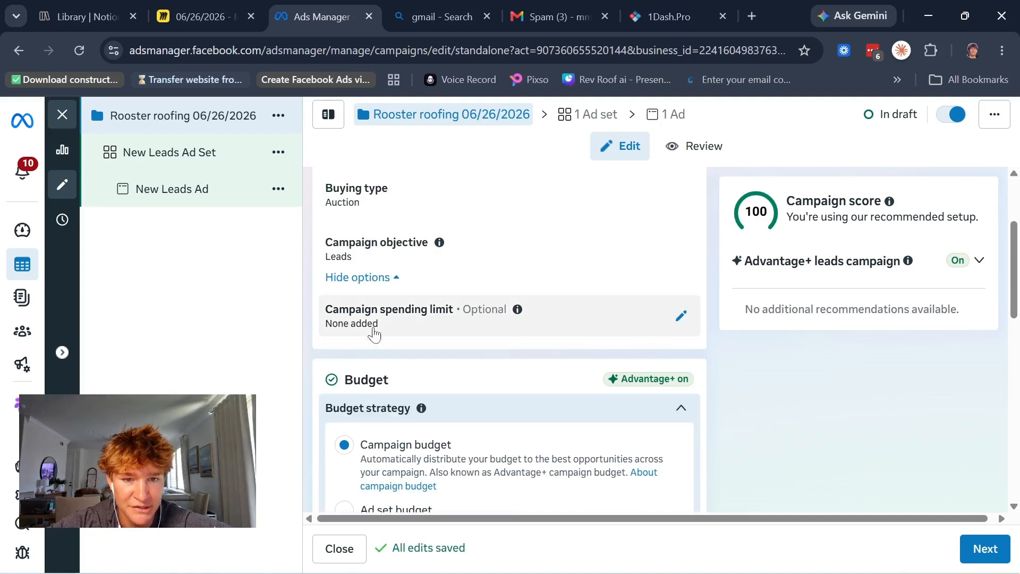
{"action": "left_click", "coordinate": [383, 278]}
{"action": "scroll", "coordinate": [382, 281], "scroll_direction": "down", "scroll_amount": 2}
{"action": "scroll", "coordinate": [383, 282], "scroll_direction": "down", "scroll_amount": 1}
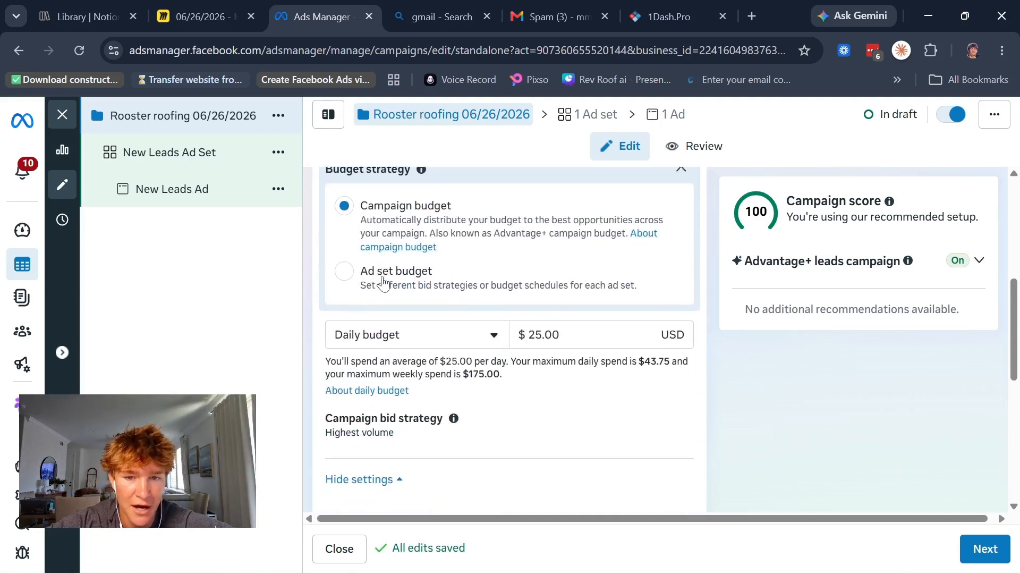
{"action": "scroll", "coordinate": [384, 282], "scroll_direction": "up", "scroll_amount": 1}
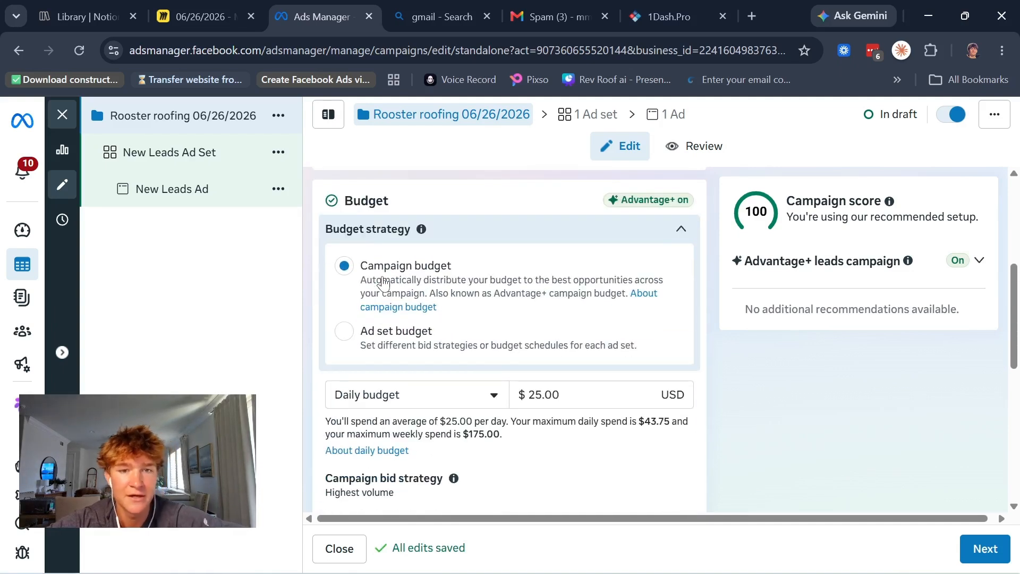
{"action": "left_click", "coordinate": [359, 344]}
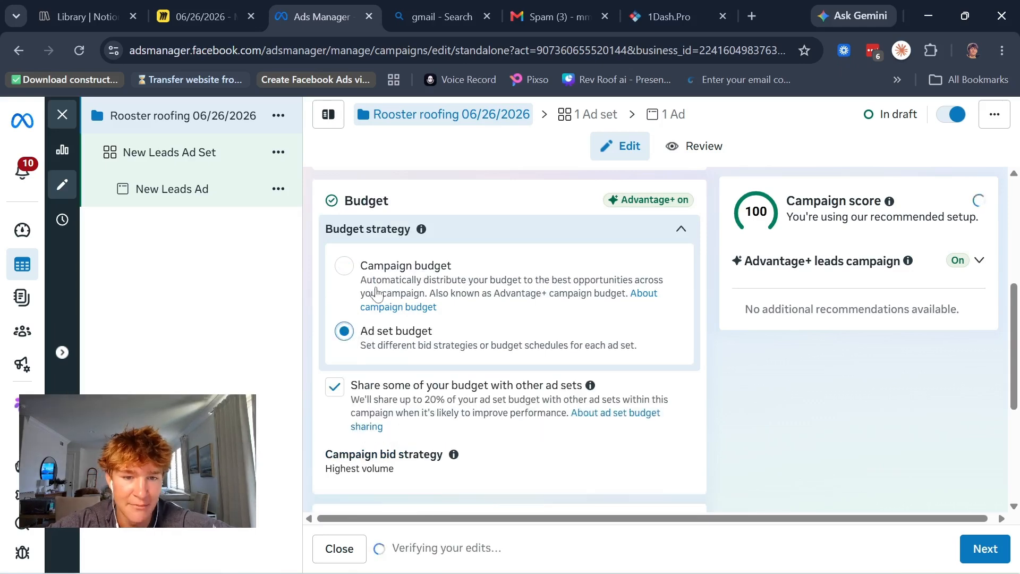
{"action": "scroll", "coordinate": [350, 319], "scroll_direction": "down", "scroll_amount": 2}
{"action": "left_click", "coordinate": [337, 301]}
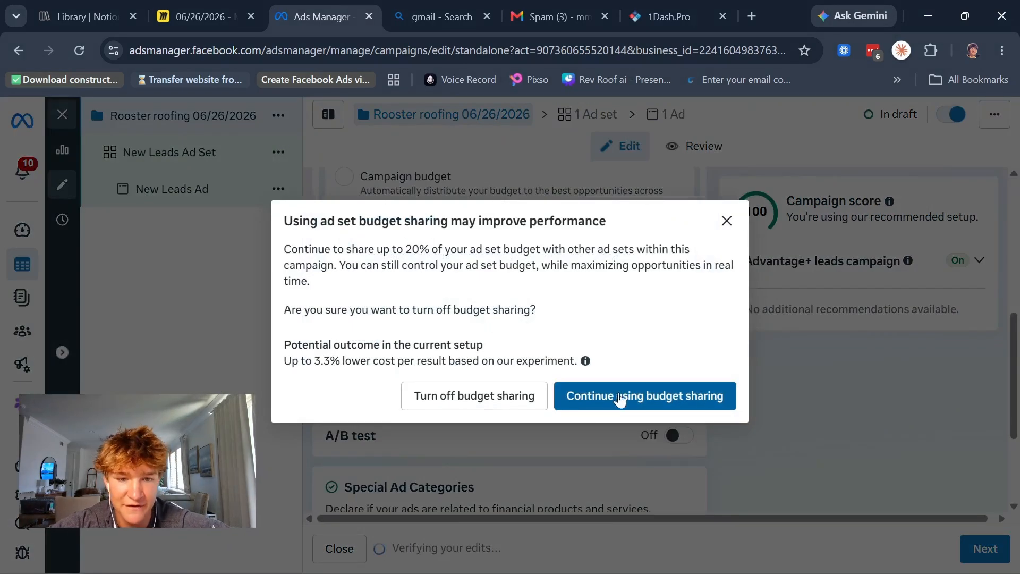
{"action": "left_click", "coordinate": [535, 402]}
{"action": "scroll", "coordinate": [520, 359], "scroll_direction": "up", "scroll_amount": 2}
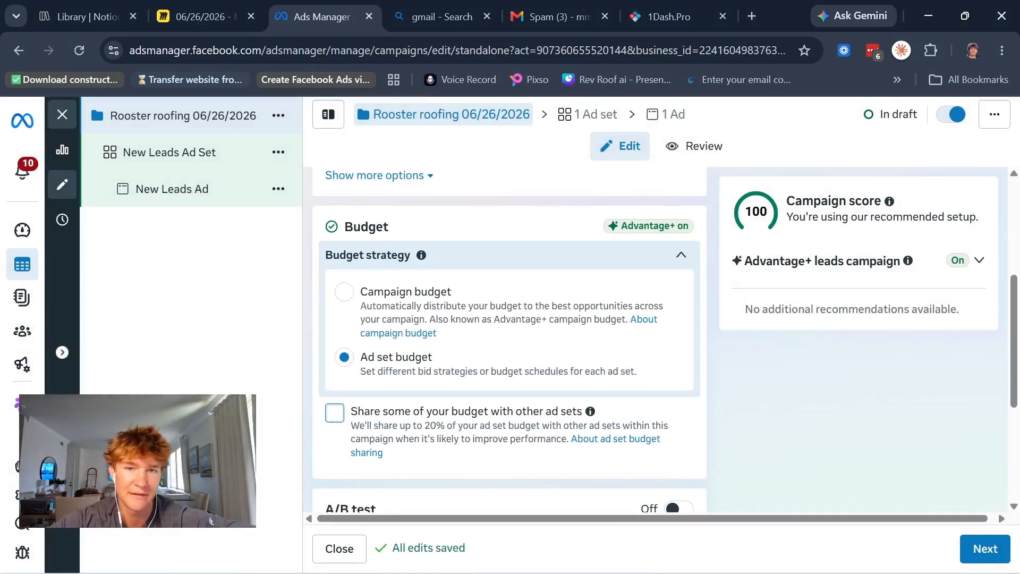
Step: Open the New Leads Ad Set and set its conversion location to the single option Instant forms
{"action": "scroll", "coordinate": [486, 364], "scroll_direction": "down", "scroll_amount": 3}
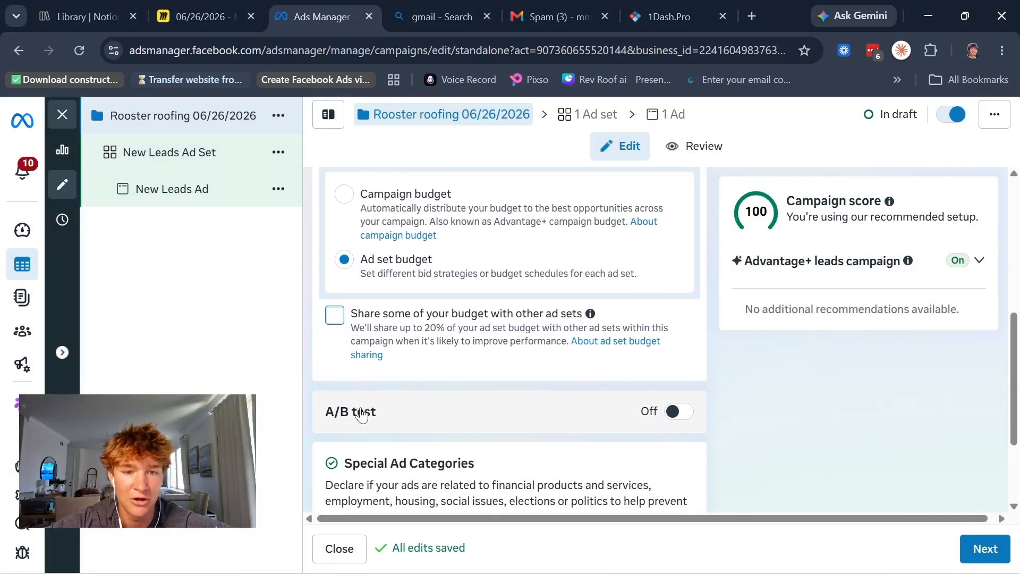
{"action": "scroll", "coordinate": [486, 365], "scroll_direction": "down", "scroll_amount": 3}
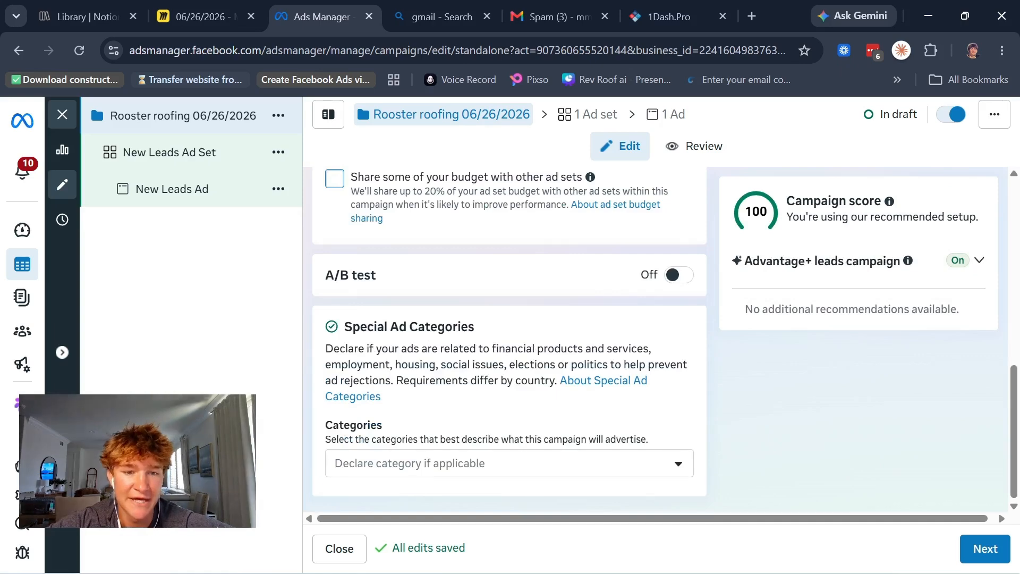
{"action": "scroll", "coordinate": [493, 393], "scroll_direction": "up", "scroll_amount": 5}
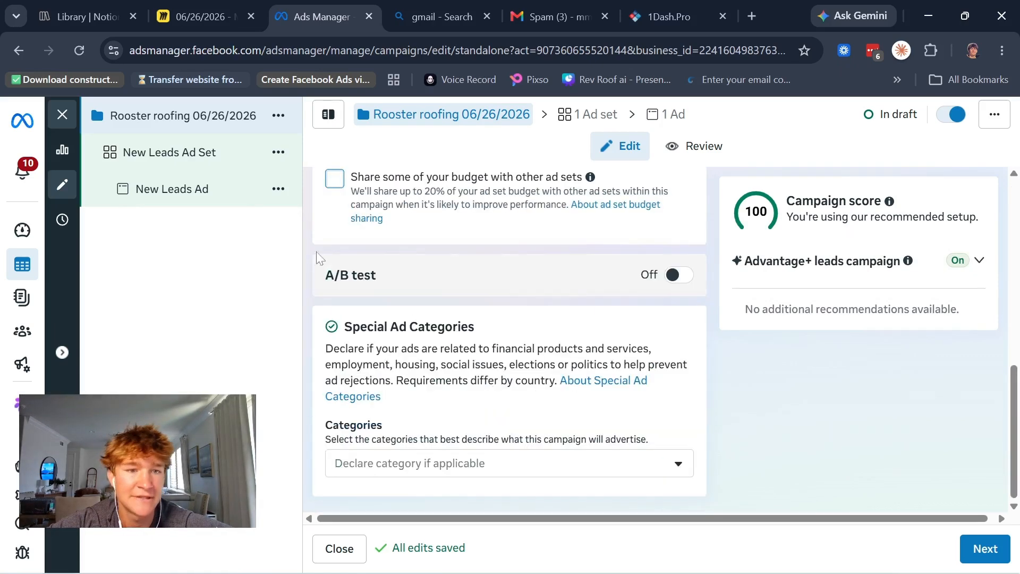
{"action": "left_click", "coordinate": [230, 159]}
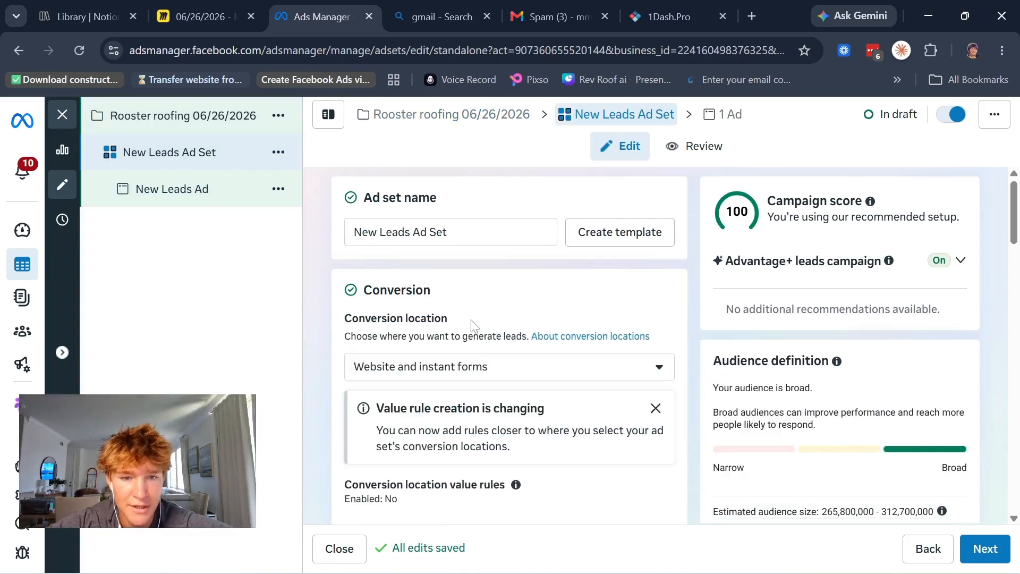
{"action": "left_click", "coordinate": [482, 356]}
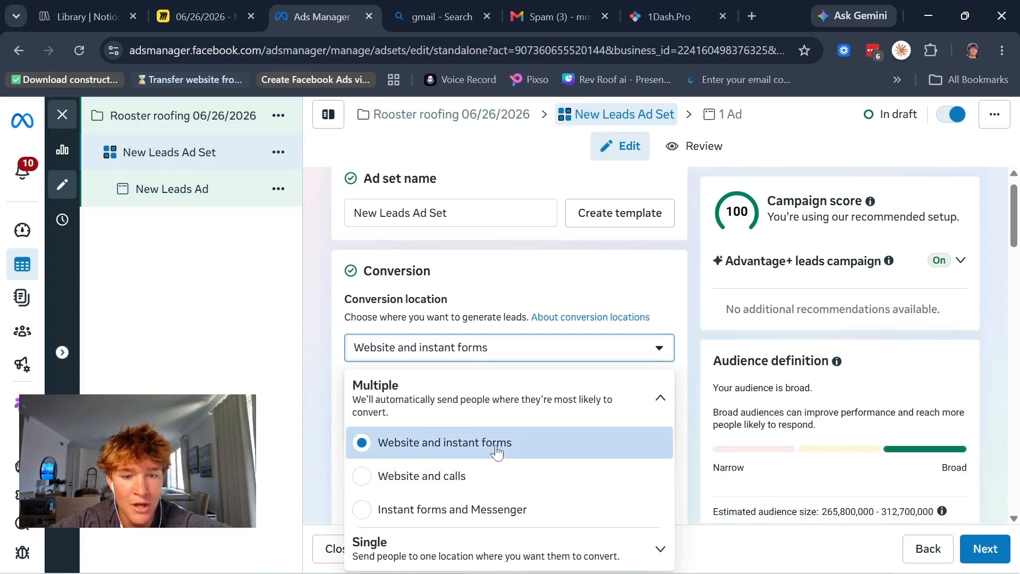
{"action": "left_click", "coordinate": [654, 549]}
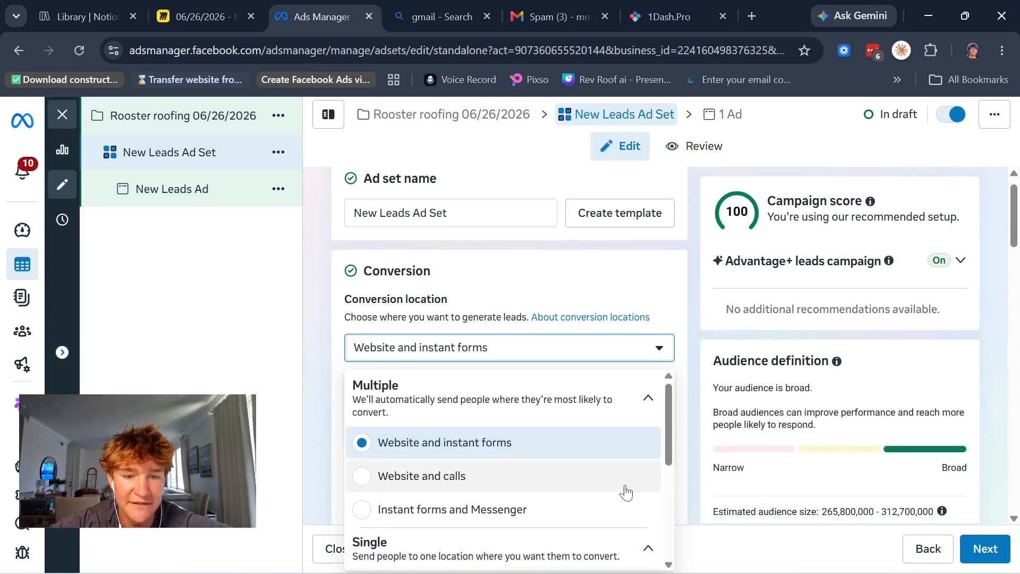
{"action": "scroll", "coordinate": [625, 490], "scroll_direction": "down", "scroll_amount": 2}
{"action": "scroll", "coordinate": [626, 492], "scroll_direction": "up", "scroll_amount": 2}
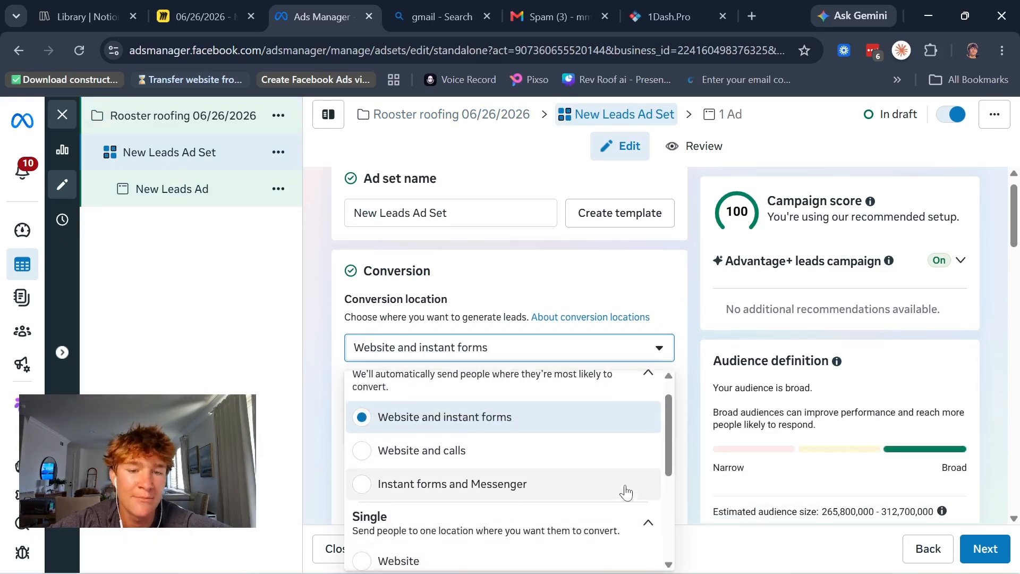
{"action": "scroll", "coordinate": [626, 493], "scroll_direction": "down", "scroll_amount": 1}
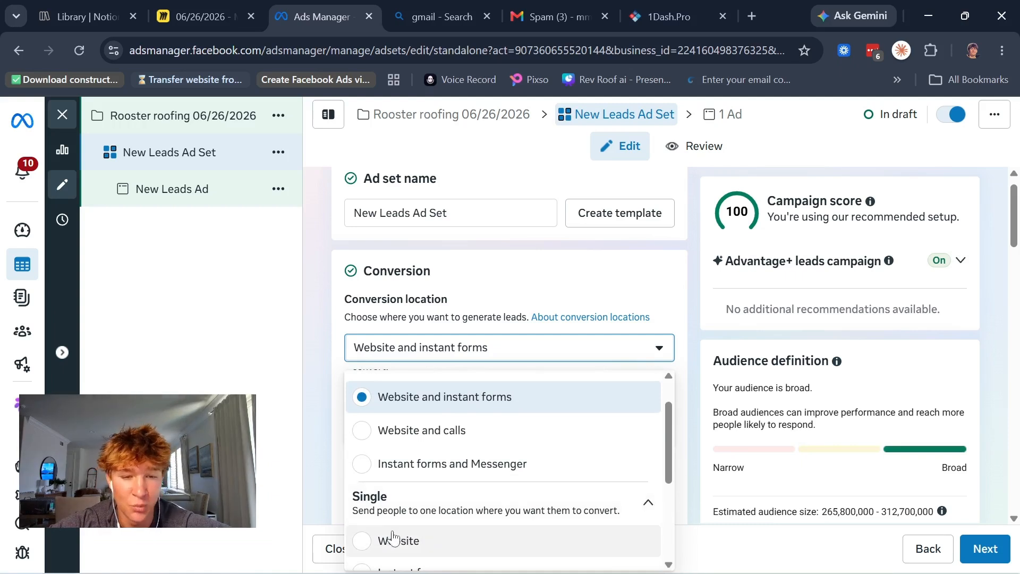
{"action": "scroll", "coordinate": [413, 511], "scroll_direction": "down", "scroll_amount": 1}
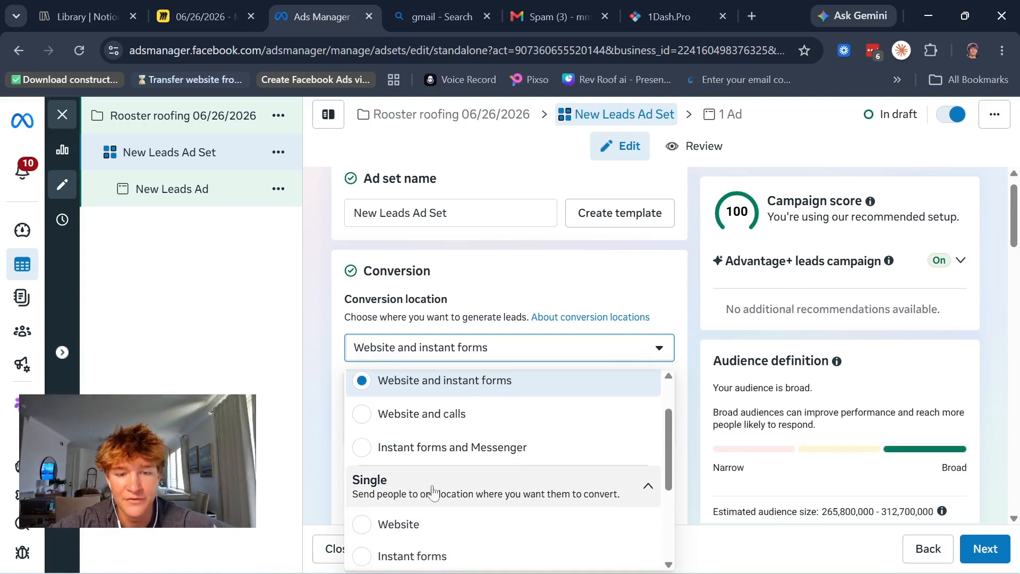
{"action": "scroll", "coordinate": [452, 483], "scroll_direction": "down", "scroll_amount": 1}
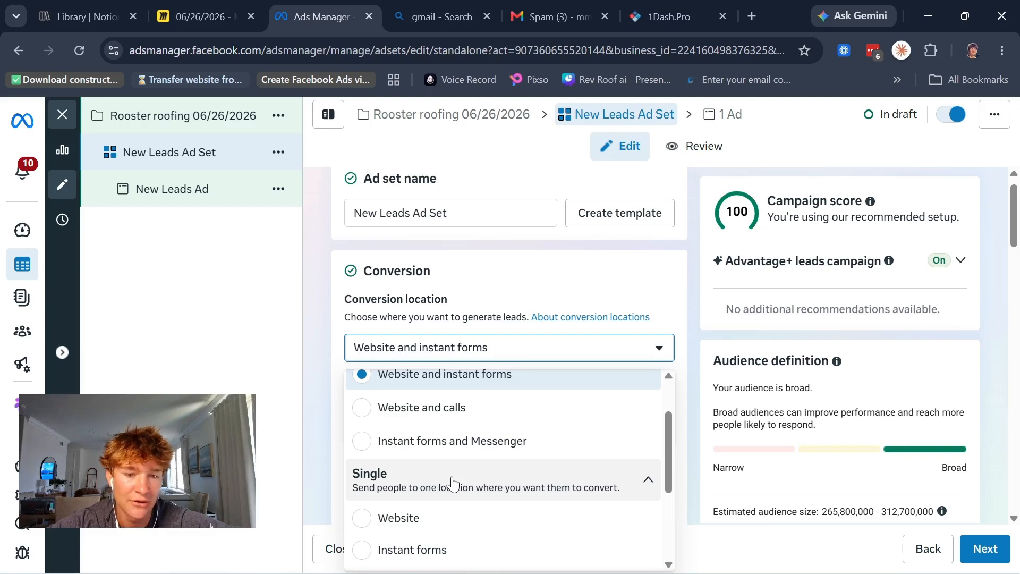
{"action": "scroll", "coordinate": [452, 483], "scroll_direction": "down", "scroll_amount": 1}
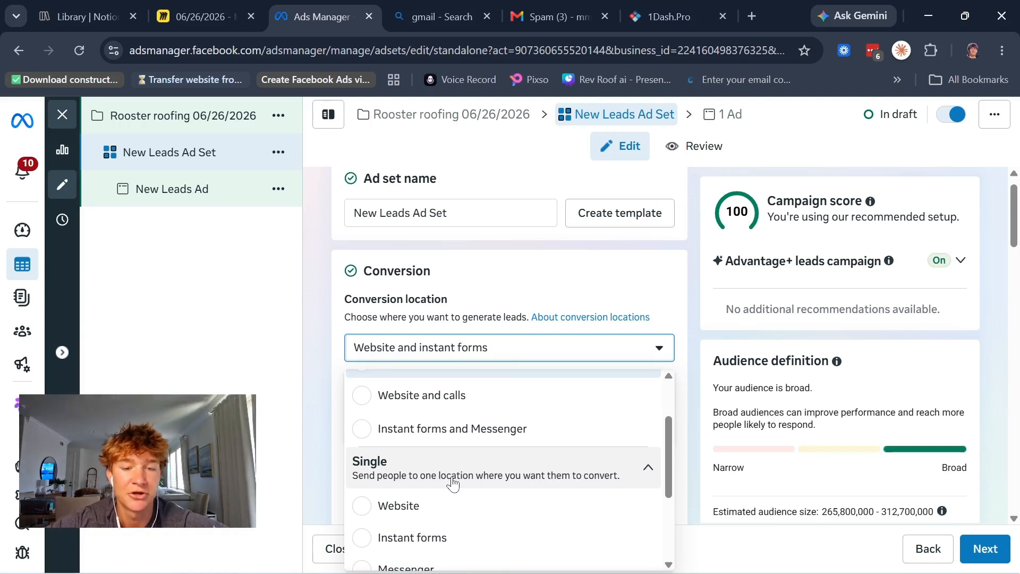
{"action": "scroll", "coordinate": [452, 484], "scroll_direction": "down", "scroll_amount": 2}
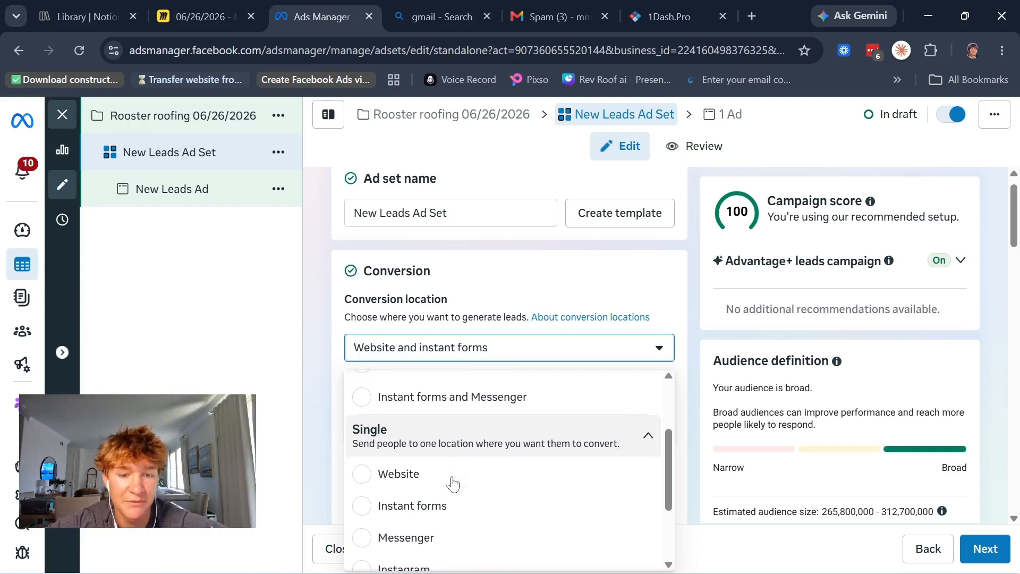
{"action": "left_click", "coordinate": [387, 505]}
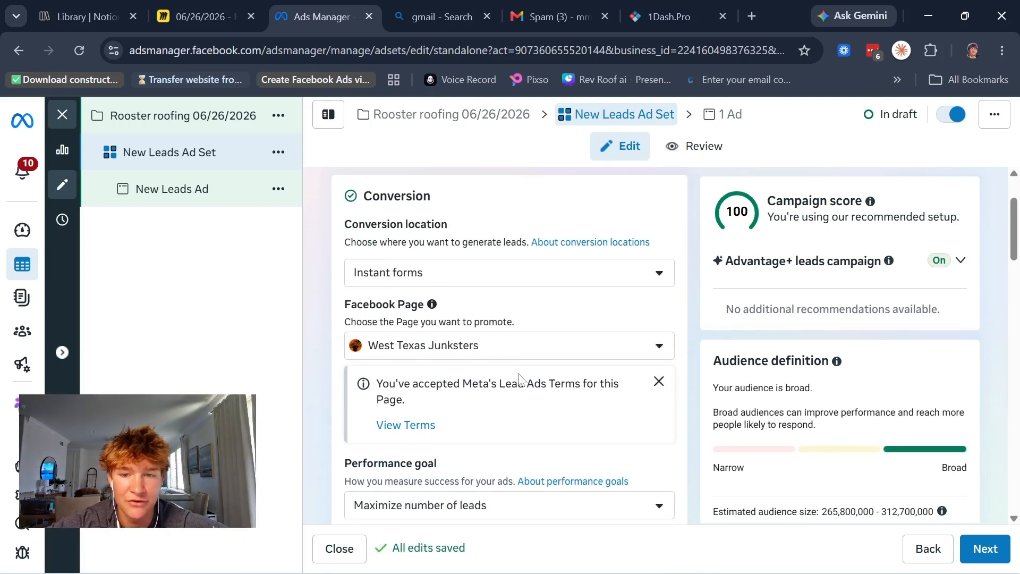
Step: Review the ad set's performance goal choices and the additional conversion options
{"action": "scroll", "coordinate": [519, 380], "scroll_direction": "down", "scroll_amount": 1}
{"action": "scroll", "coordinate": [483, 344], "scroll_direction": "down", "scroll_amount": 3}
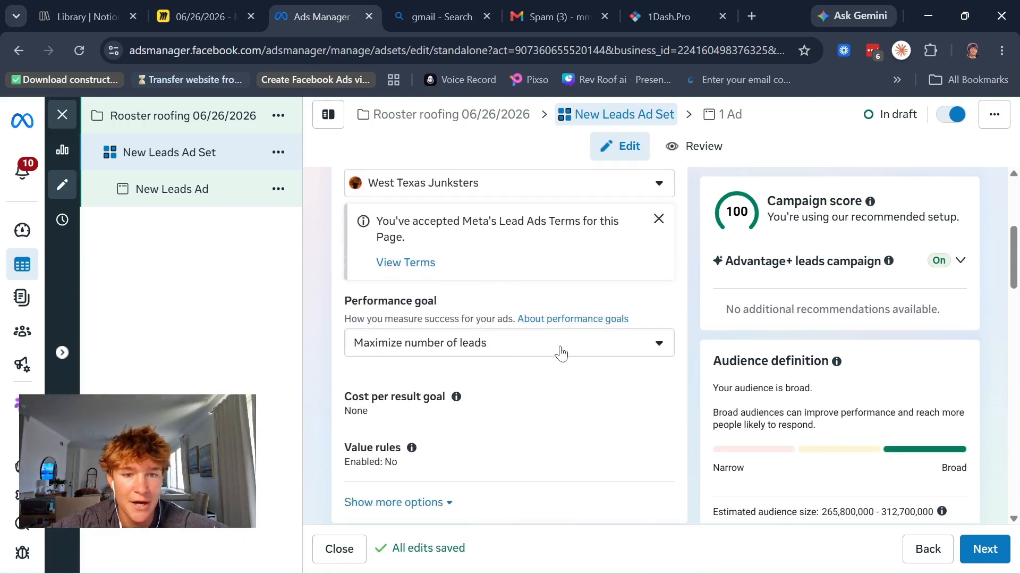
{"action": "scroll", "coordinate": [538, 369], "scroll_direction": "down", "scroll_amount": 1}
{"action": "left_click", "coordinate": [435, 313]}
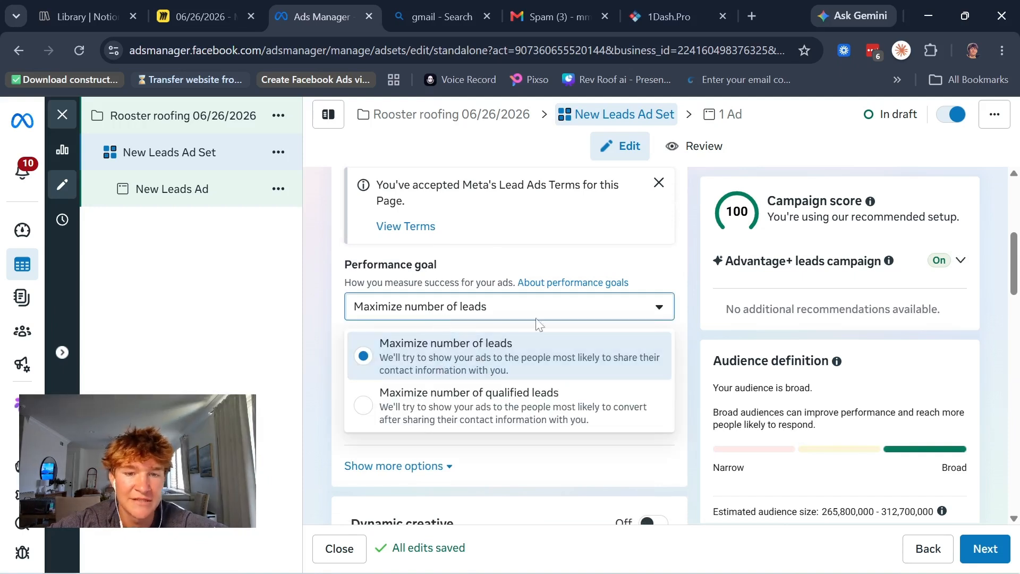
{"action": "left_click", "coordinate": [556, 309]}
{"action": "left_click", "coordinate": [557, 309]}
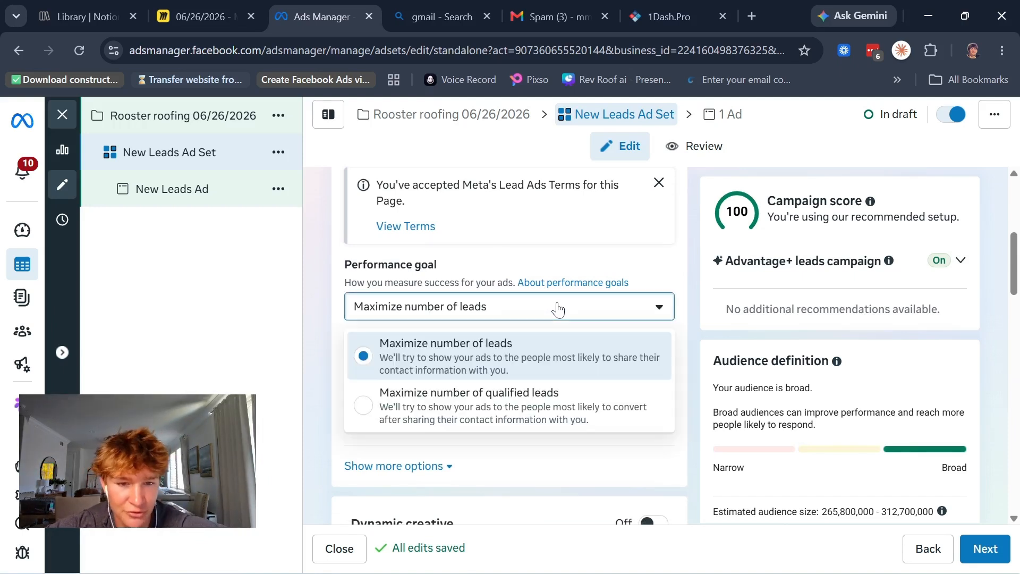
{"action": "left_click", "coordinate": [557, 309]}
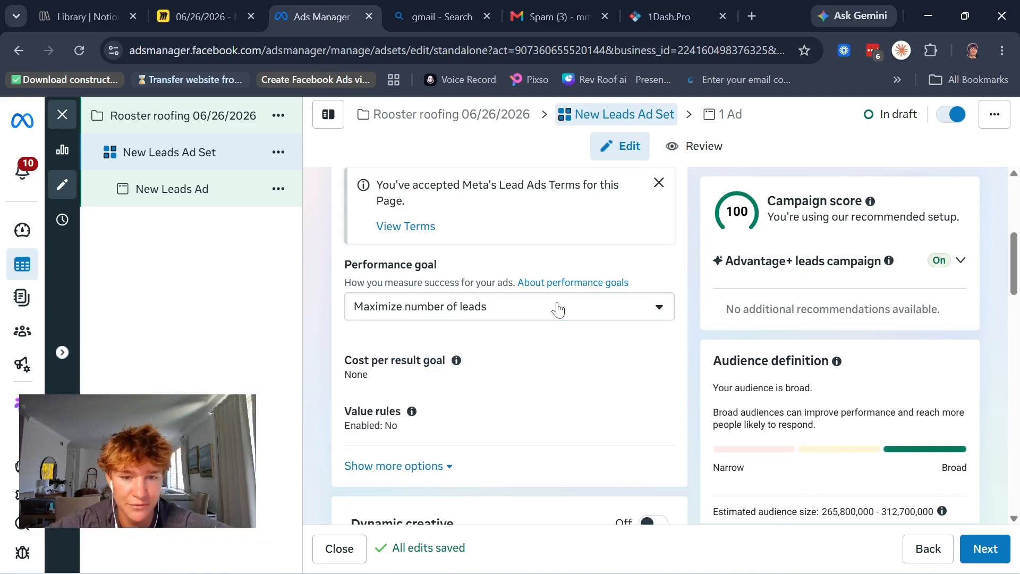
{"action": "scroll", "coordinate": [557, 308], "scroll_direction": "down", "scroll_amount": 3}
{"action": "left_click", "coordinate": [444, 321]}
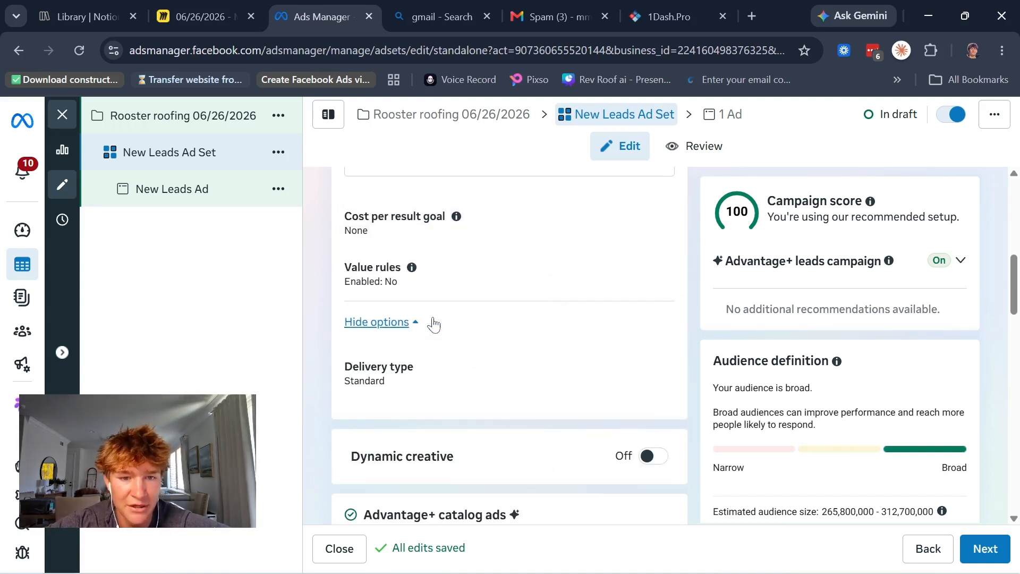
{"action": "left_click", "coordinate": [398, 310]}
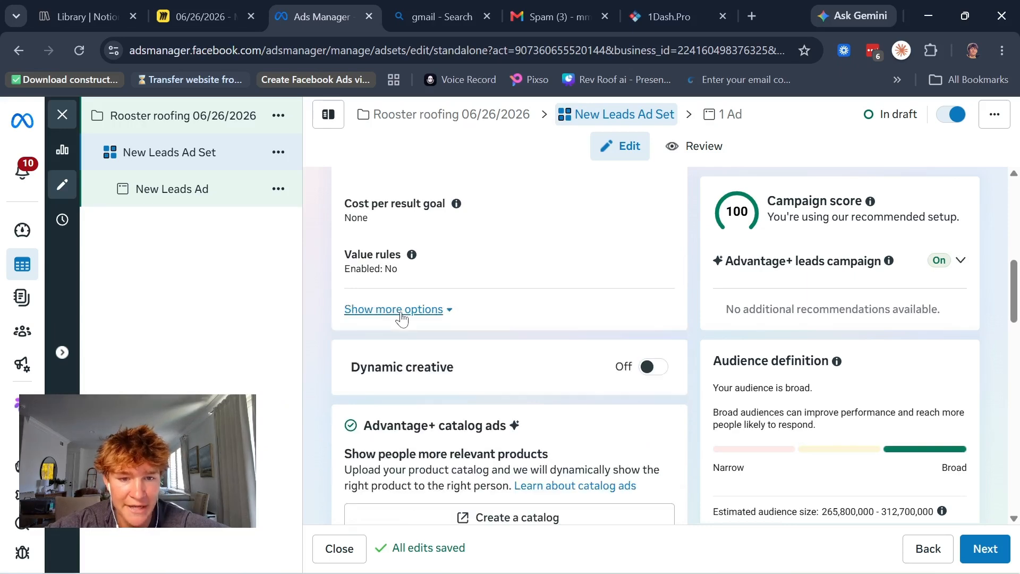
Step: Set the ad set's daily budget to $25.00 in Budget & schedule
{"action": "scroll", "coordinate": [401, 316], "scroll_direction": "down", "scroll_amount": 5}
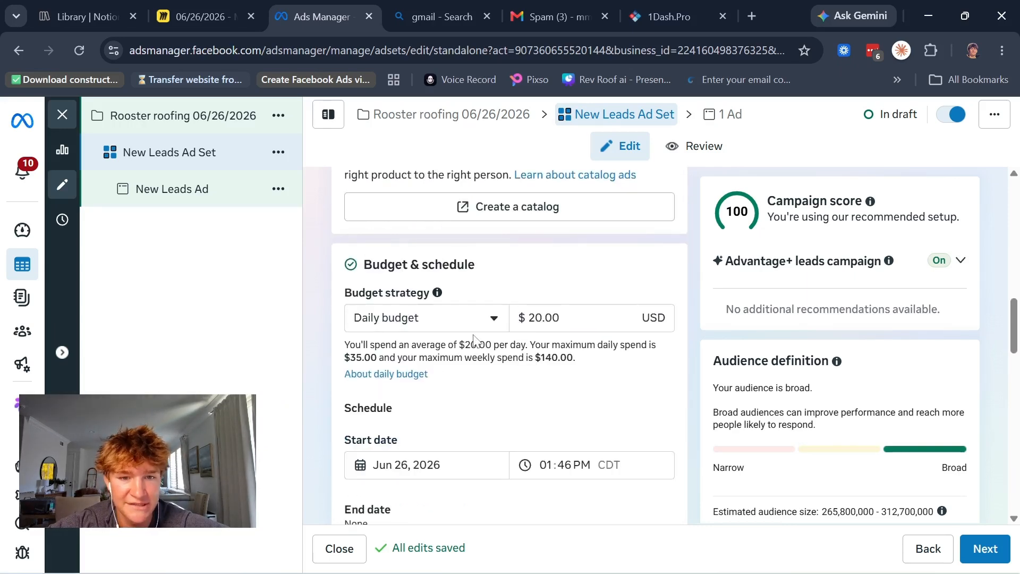
{"action": "scroll", "coordinate": [504, 318], "scroll_direction": "down", "scroll_amount": 1}
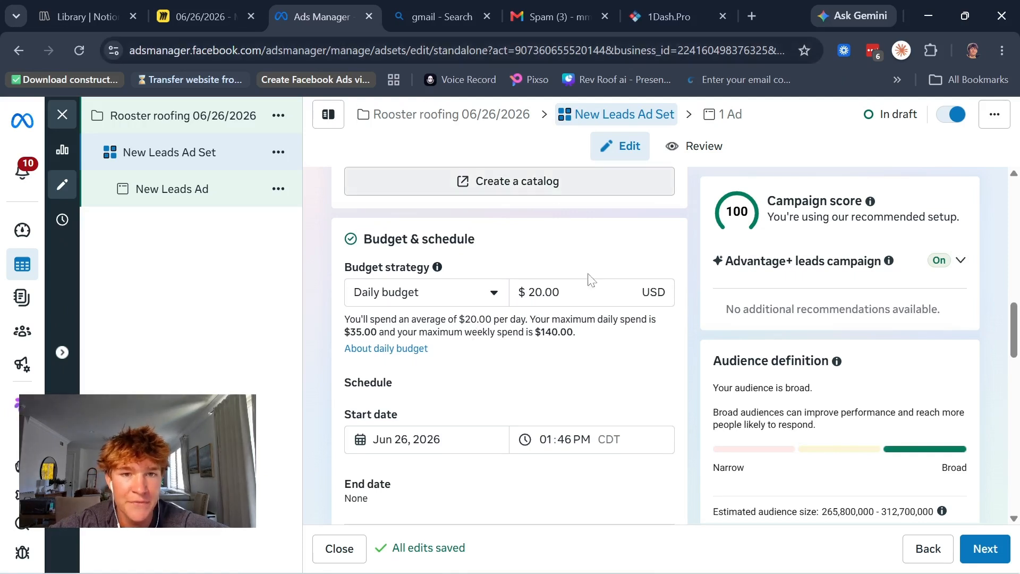
{"action": "left_click", "coordinate": [535, 292]}
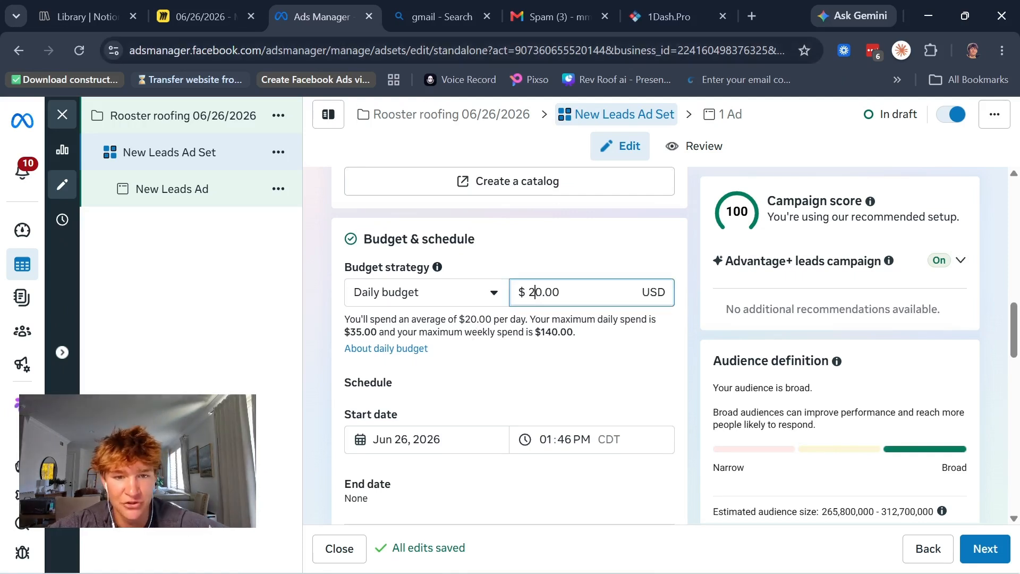
{"action": "type", "text": "5"}
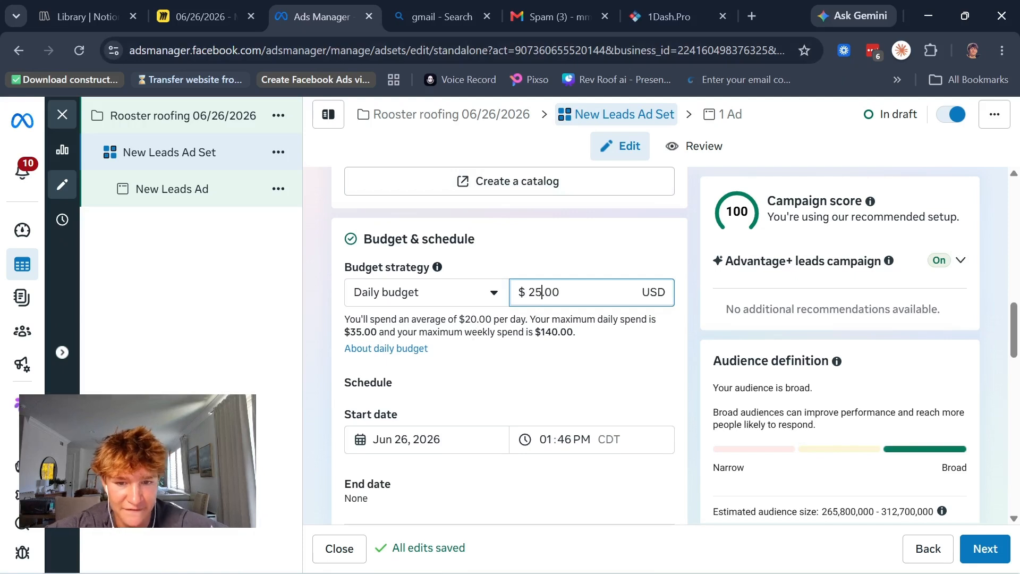
Step: Expand the additional controls in the ad set's Audience section
{"action": "scroll", "coordinate": [554, 355], "scroll_direction": "down", "scroll_amount": 2}
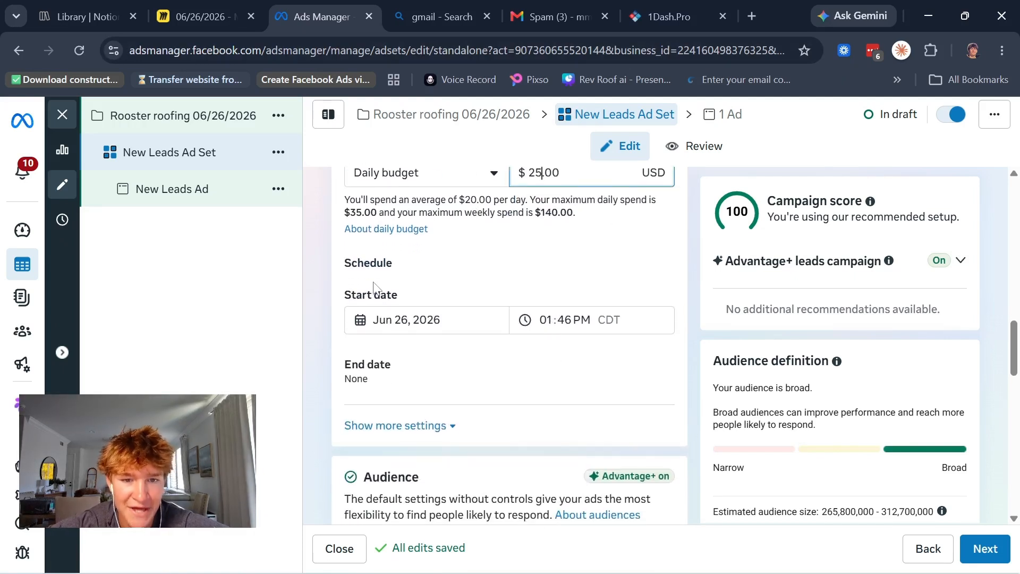
{"action": "scroll", "coordinate": [461, 308], "scroll_direction": "down", "scroll_amount": 1}
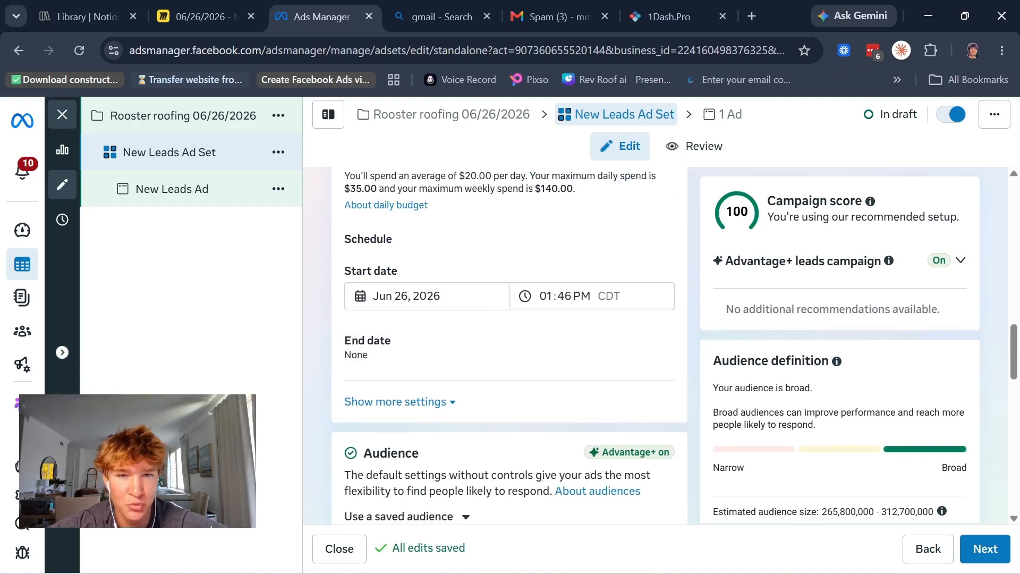
{"action": "scroll", "coordinate": [546, 294], "scroll_direction": "down", "scroll_amount": 5}
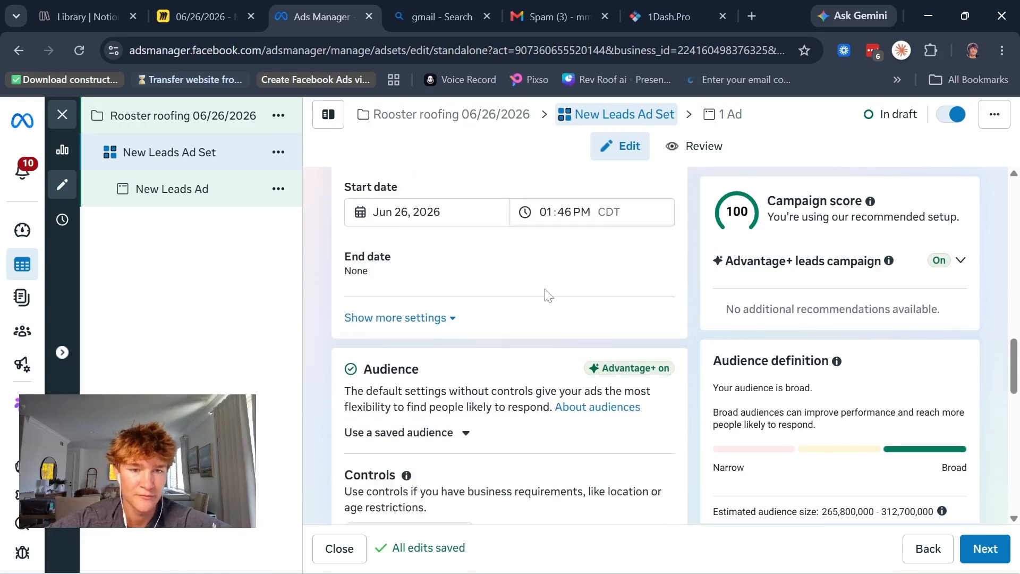
{"action": "scroll", "coordinate": [547, 296], "scroll_direction": "up", "scroll_amount": 4}
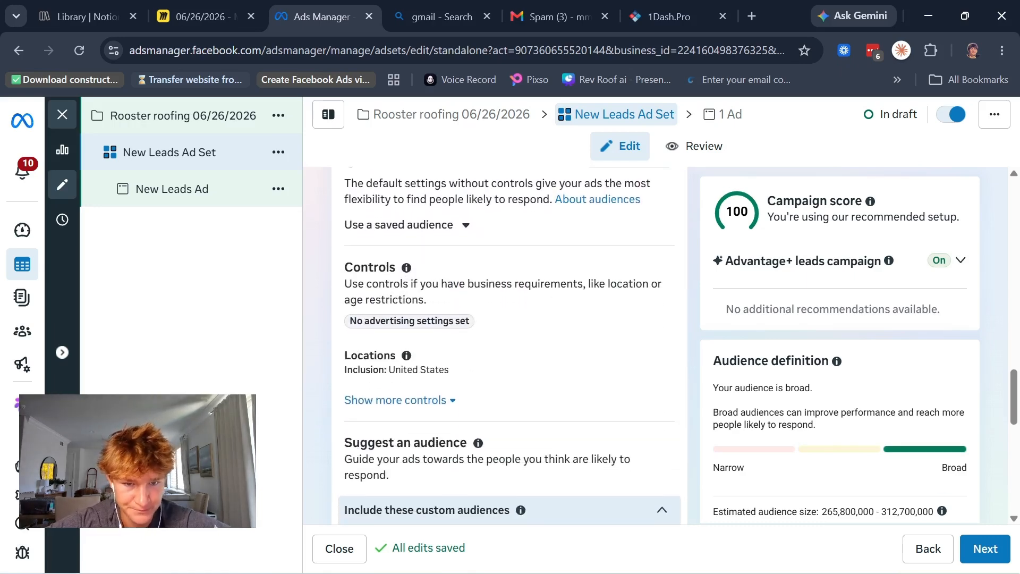
{"action": "scroll", "coordinate": [548, 296], "scroll_direction": "down", "scroll_amount": 4}
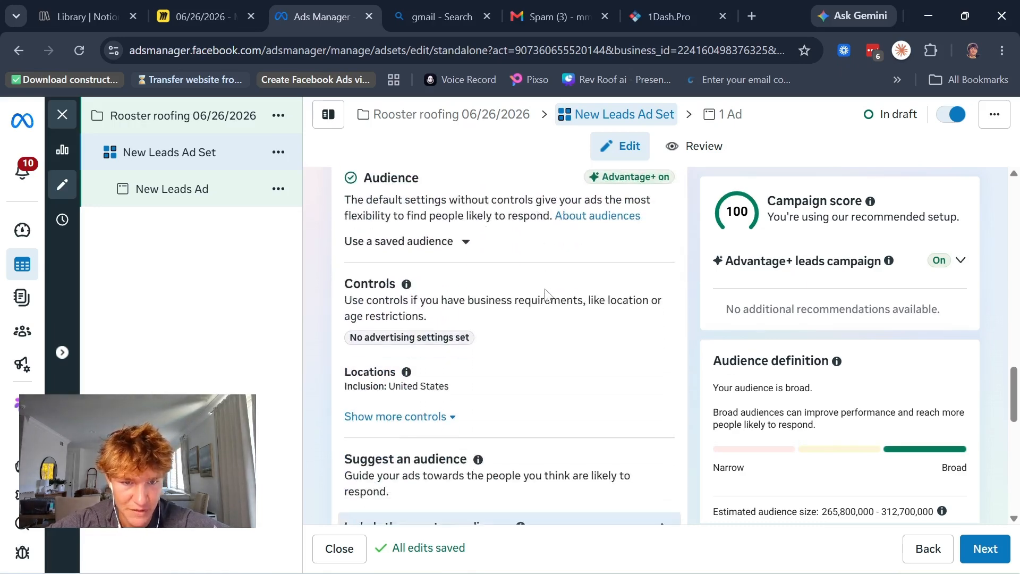
{"action": "left_click", "coordinate": [428, 371]}
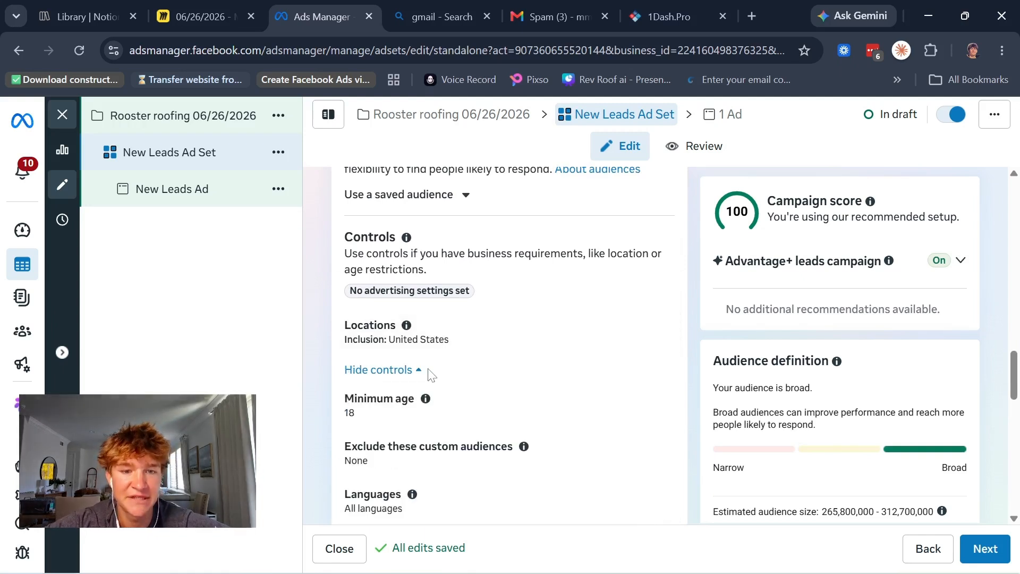
Step: Edit the audience locations with the map shown, and include the city of Irvine, California instead of the whole United States
{"action": "left_click", "coordinate": [662, 324]}
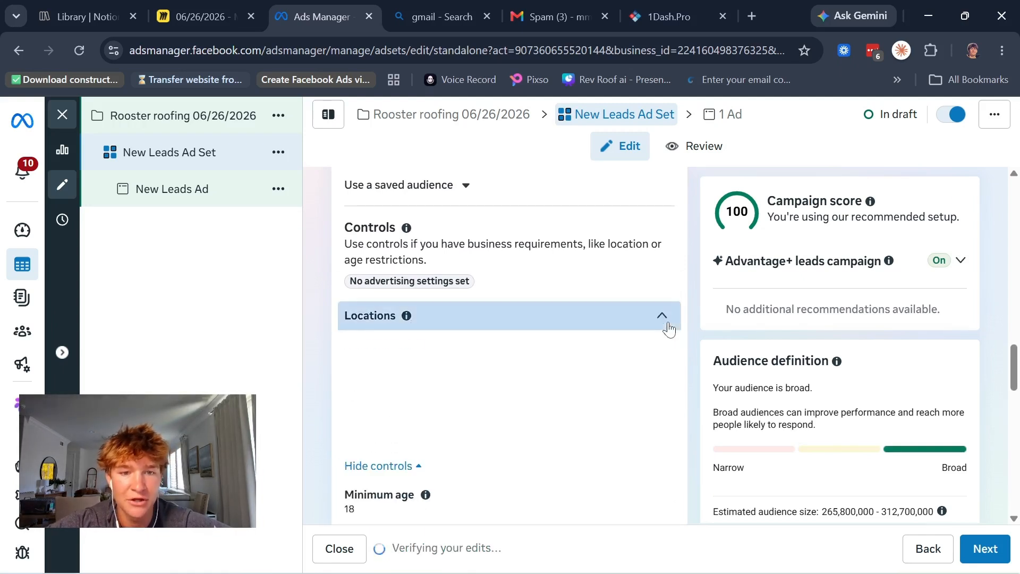
{"action": "scroll", "coordinate": [555, 340], "scroll_direction": "down", "scroll_amount": 1}
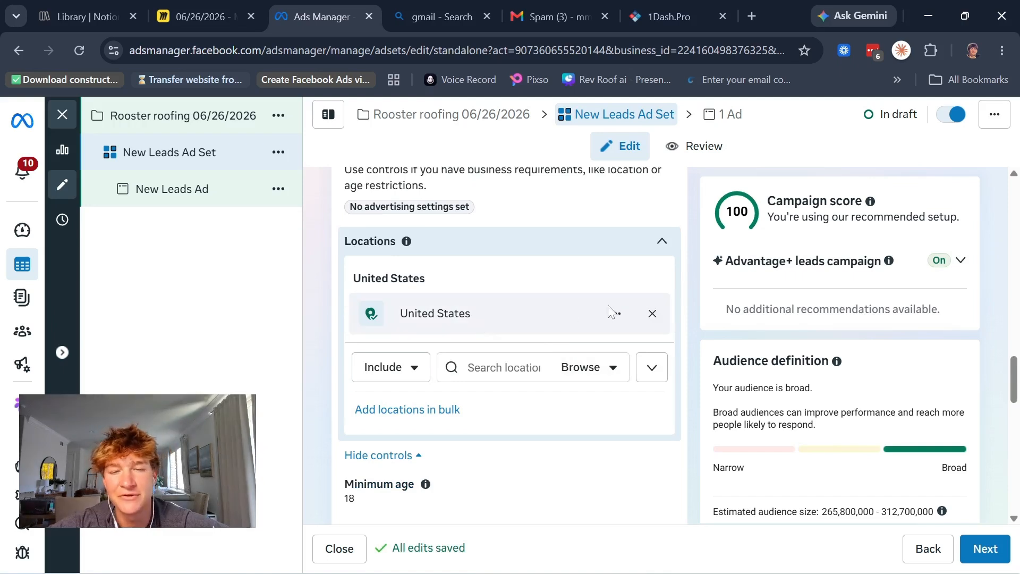
{"action": "left_click", "coordinate": [650, 365]}
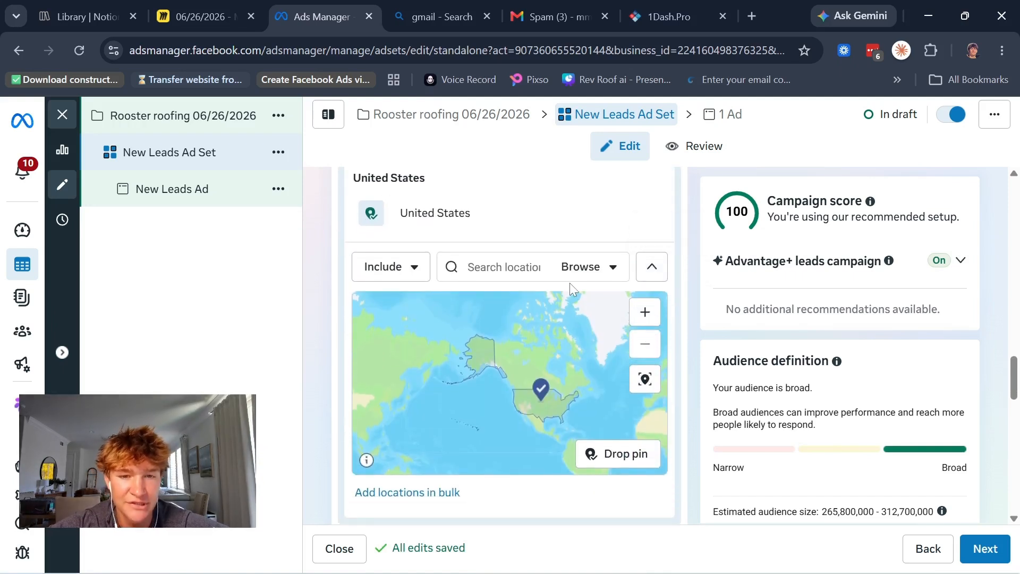
{"action": "left_click", "coordinate": [503, 267]}
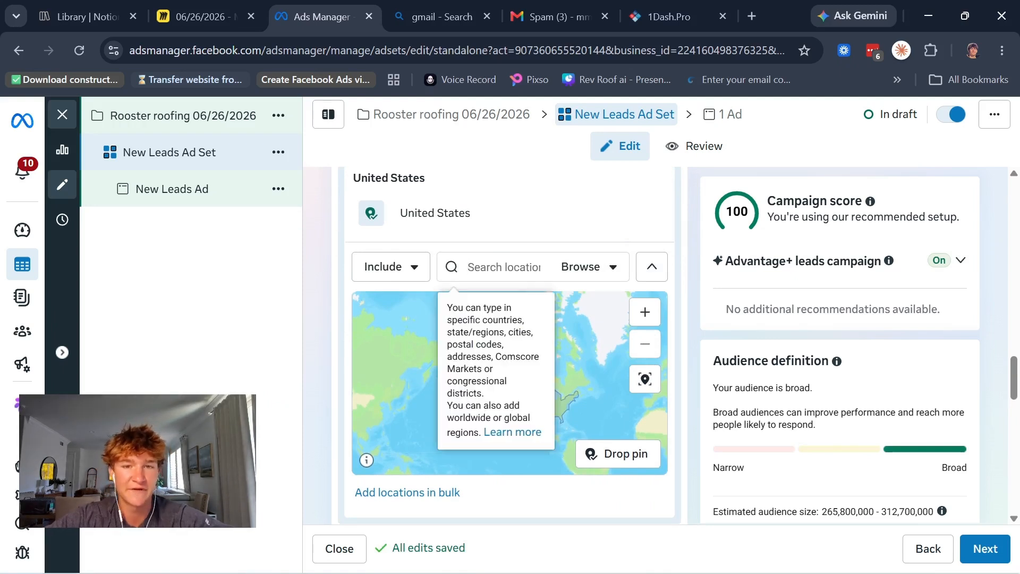
{"action": "type", "text": "irvine"}
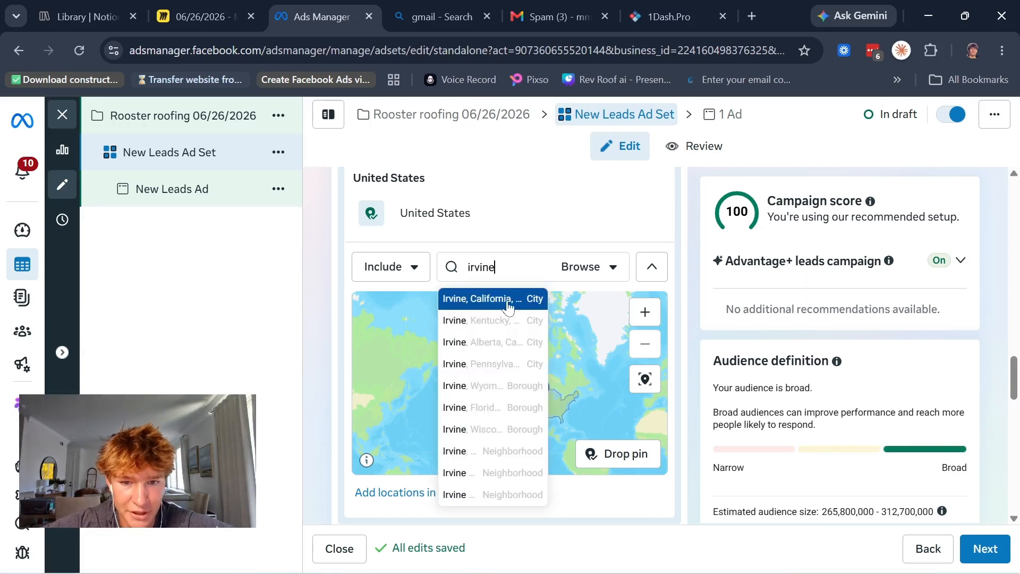
{"action": "left_click", "coordinate": [507, 301]}
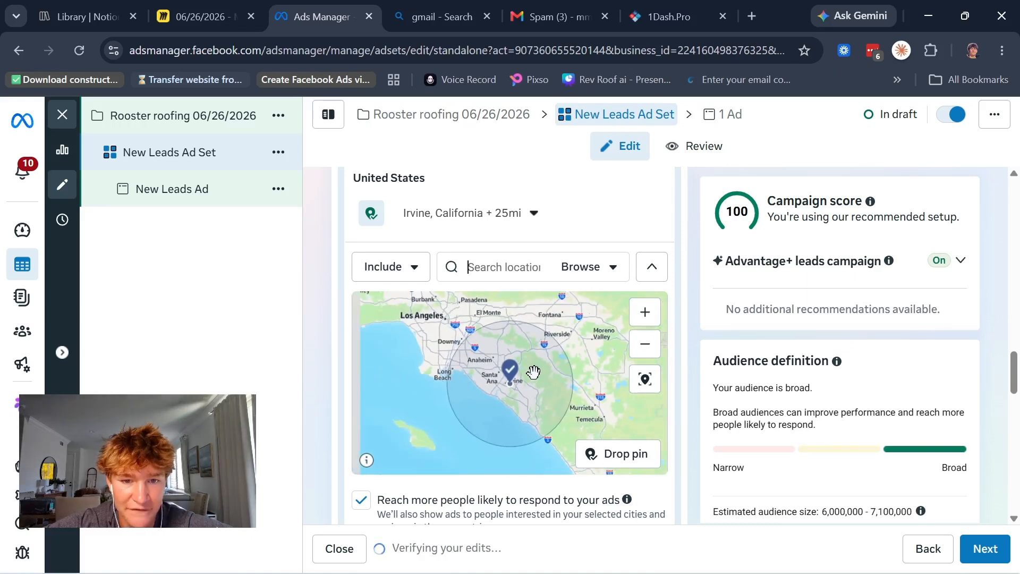
Step: Try to set the radius around Irvine, California to 30 miles
{"action": "left_click", "coordinate": [504, 226]}
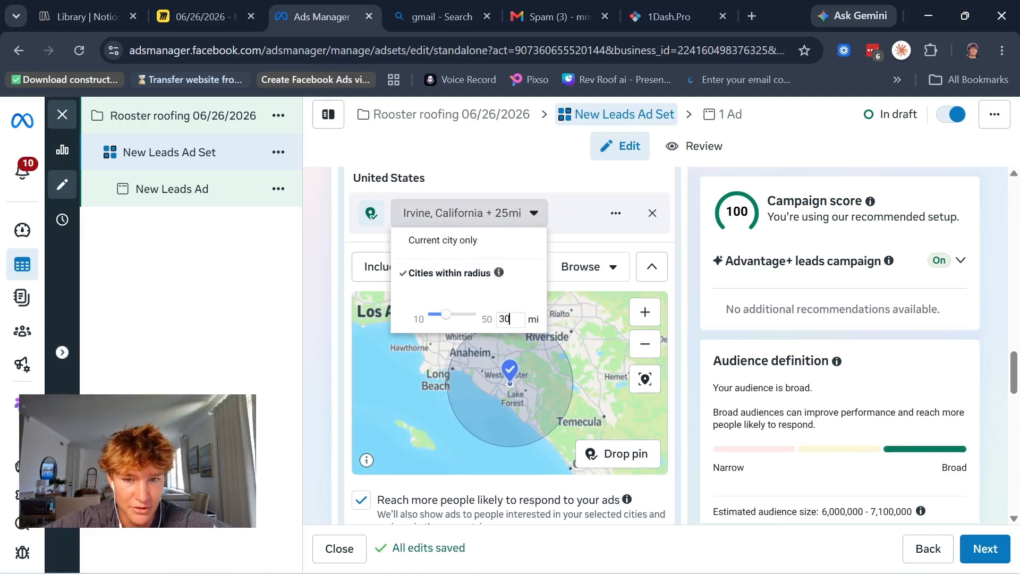
{"action": "left_click", "coordinate": [589, 303]}
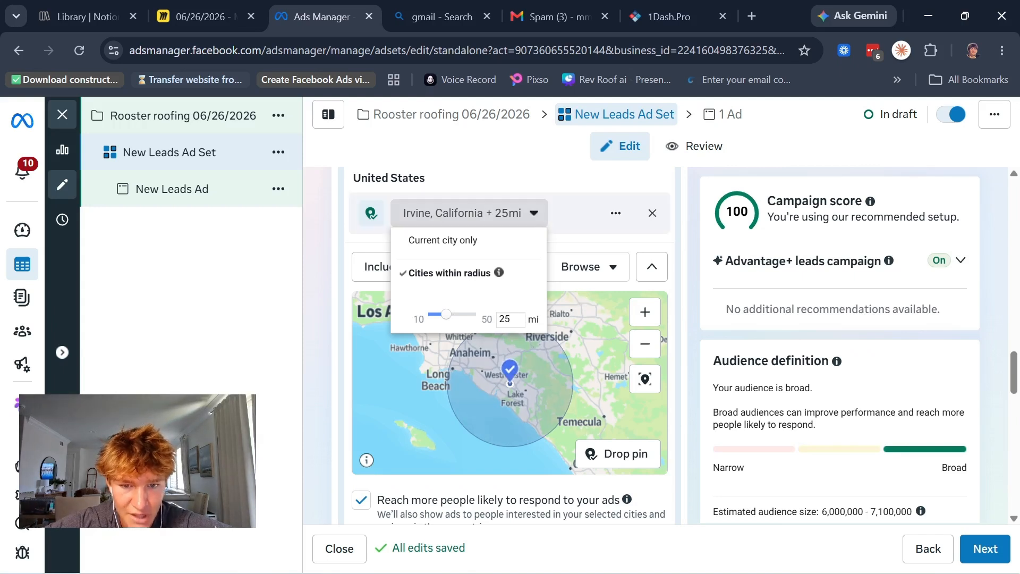
{"action": "key", "text": "BackSpace"}
{"action": "key", "text": "BackSpace"}
{"action": "type", "text": "30"}
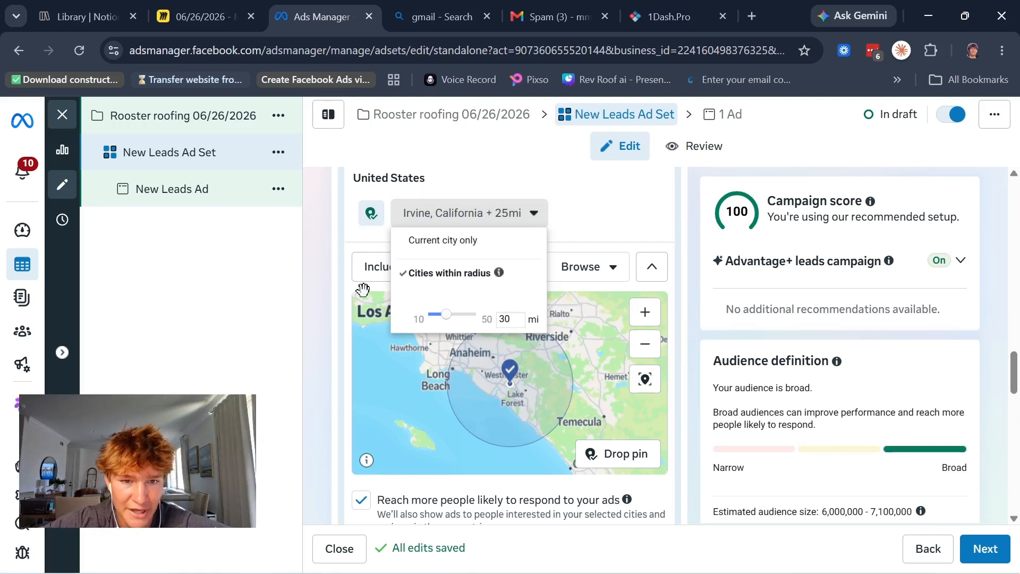
{"action": "left_click", "coordinate": [339, 295]}
Step: Exclude the area around Rialto, northeast of Irvine, by dropping an exclusion pin on the map, and close the location settings
{"action": "left_click", "coordinate": [415, 266]}
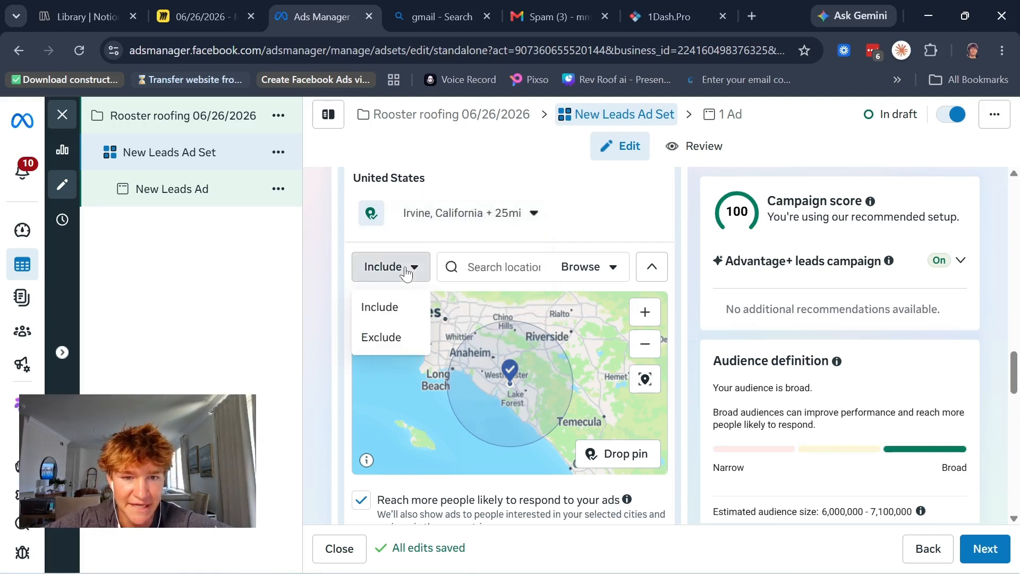
{"action": "left_click", "coordinate": [390, 337]}
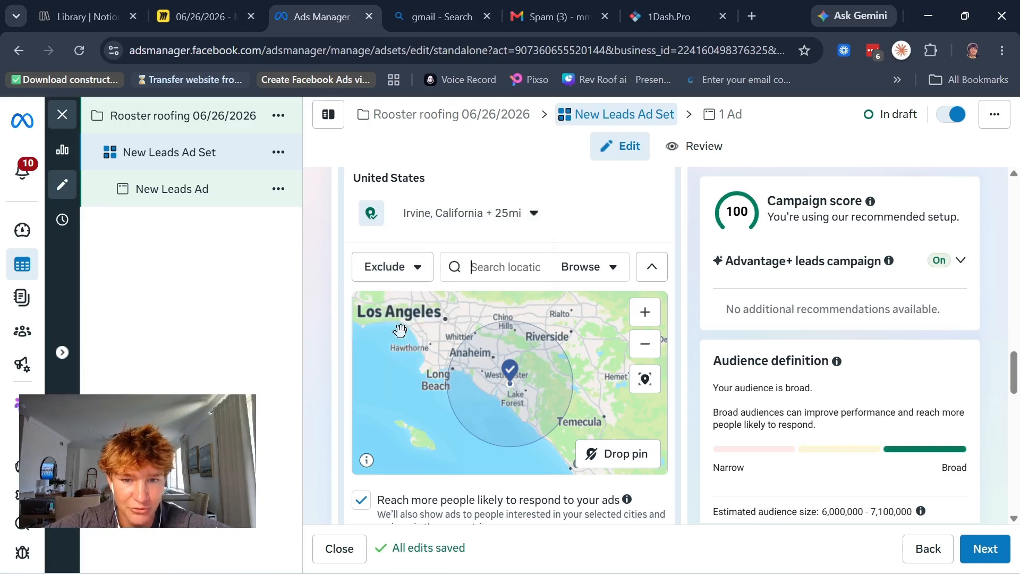
{"action": "left_click", "coordinate": [616, 453]}
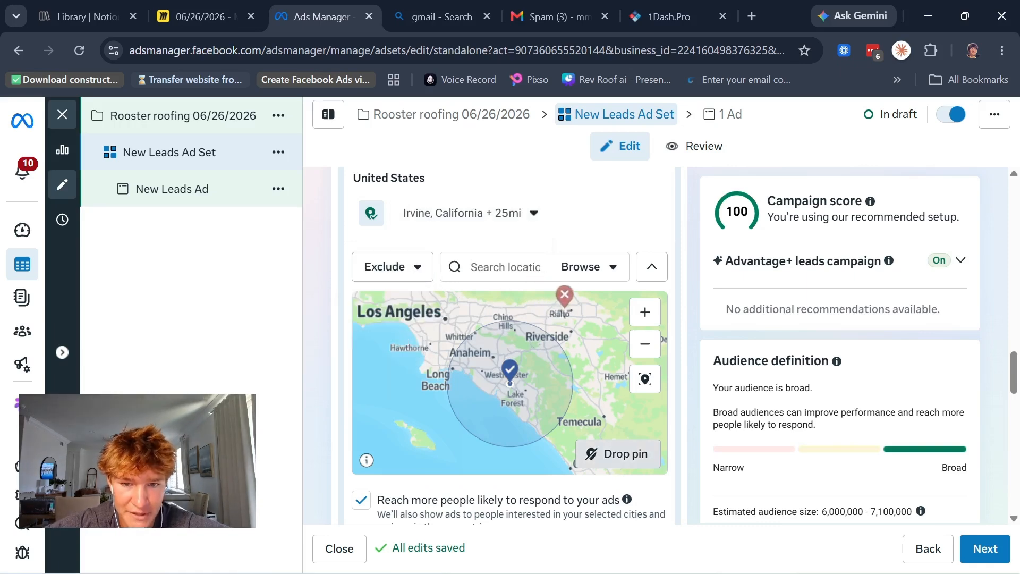
{"action": "left_click", "coordinate": [566, 310]}
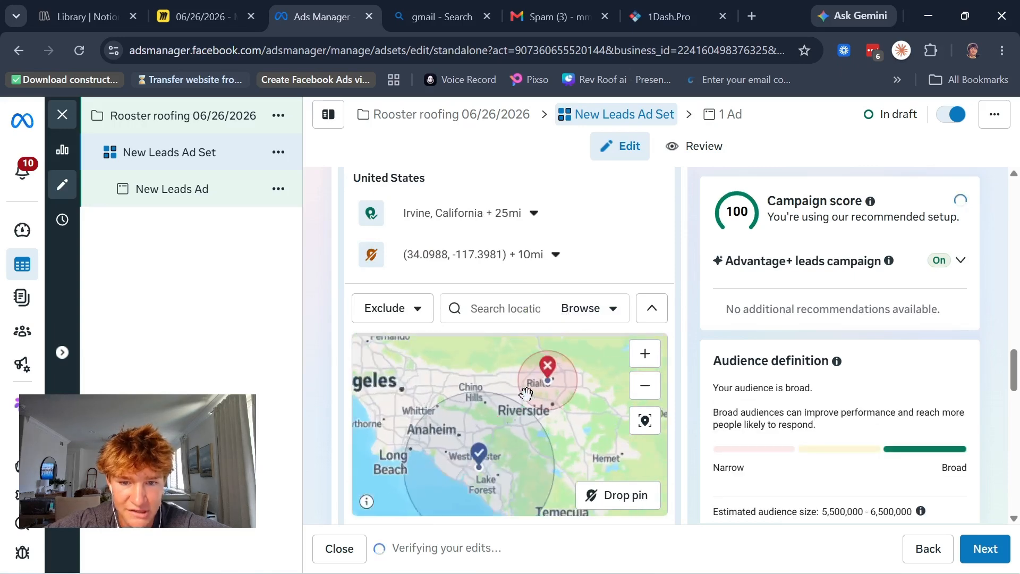
{"action": "scroll", "coordinate": [467, 400], "scroll_direction": "down", "scroll_amount": 2}
{"action": "scroll", "coordinate": [467, 401], "scroll_direction": "up", "scroll_amount": 2}
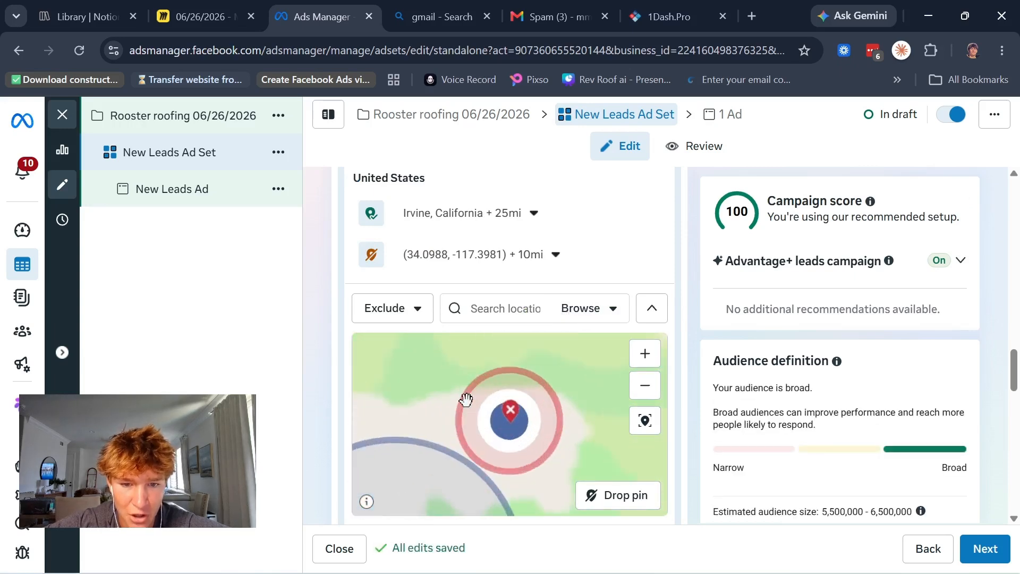
{"action": "scroll", "coordinate": [467, 400], "scroll_direction": "down", "scroll_amount": 2}
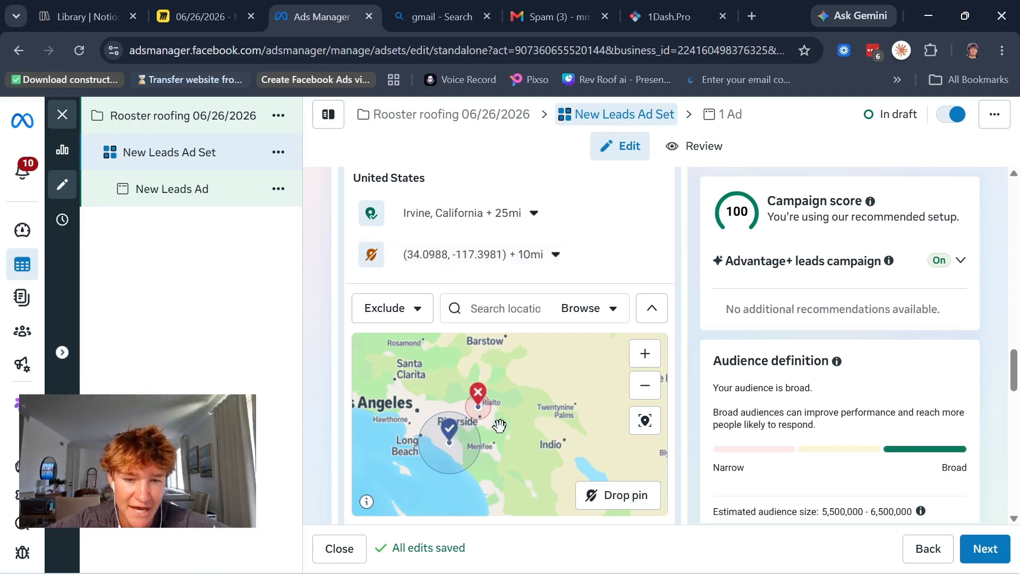
{"action": "scroll", "coordinate": [481, 284], "scroll_direction": "up", "scroll_amount": 2}
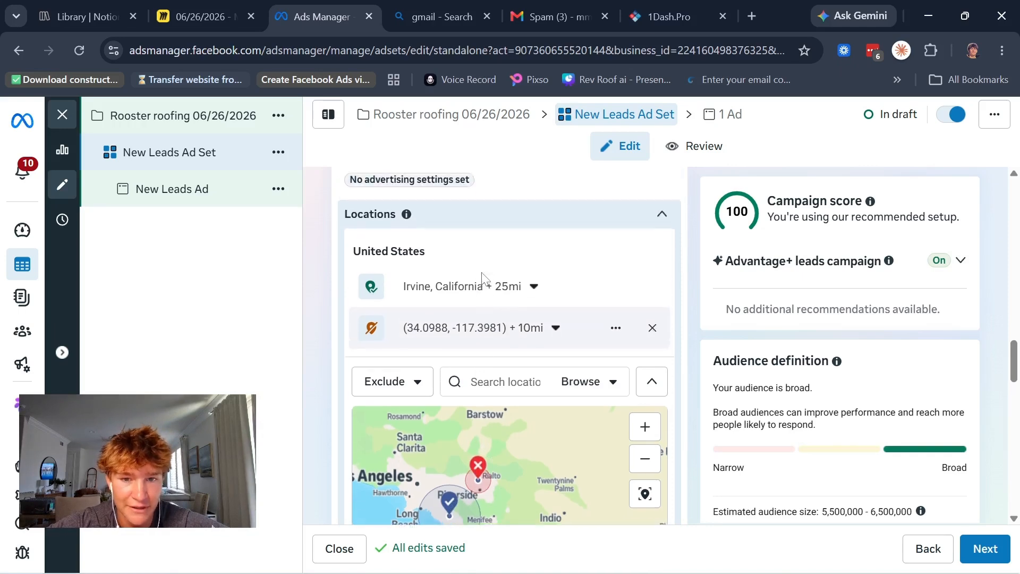
{"action": "left_click", "coordinate": [659, 225]}
Step: Set the minimum age in the ad set's audience controls to 25
{"action": "scroll", "coordinate": [669, 223], "scroll_direction": "down", "scroll_amount": 1}
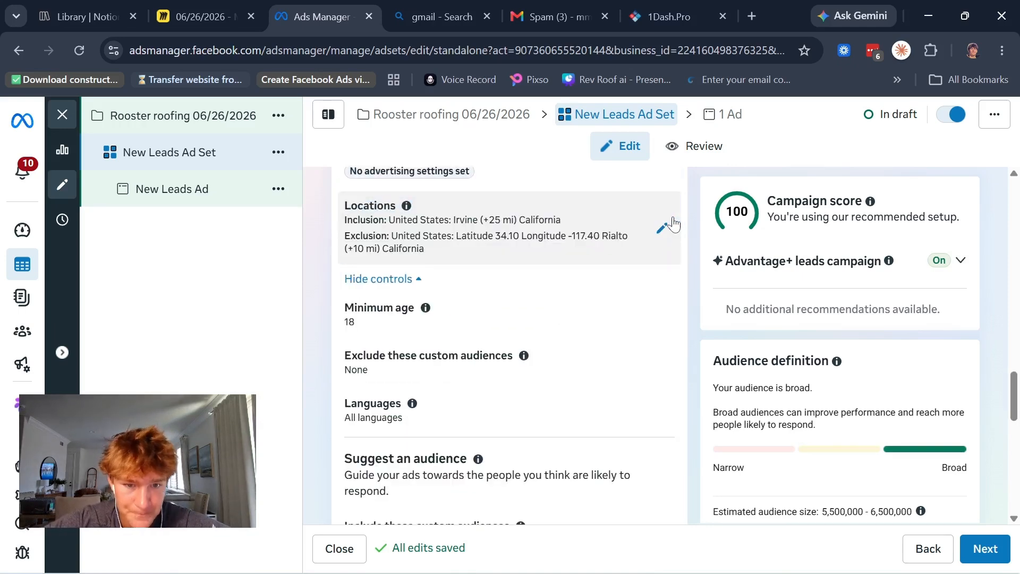
{"action": "scroll", "coordinate": [574, 234], "scroll_direction": "down", "scroll_amount": 1}
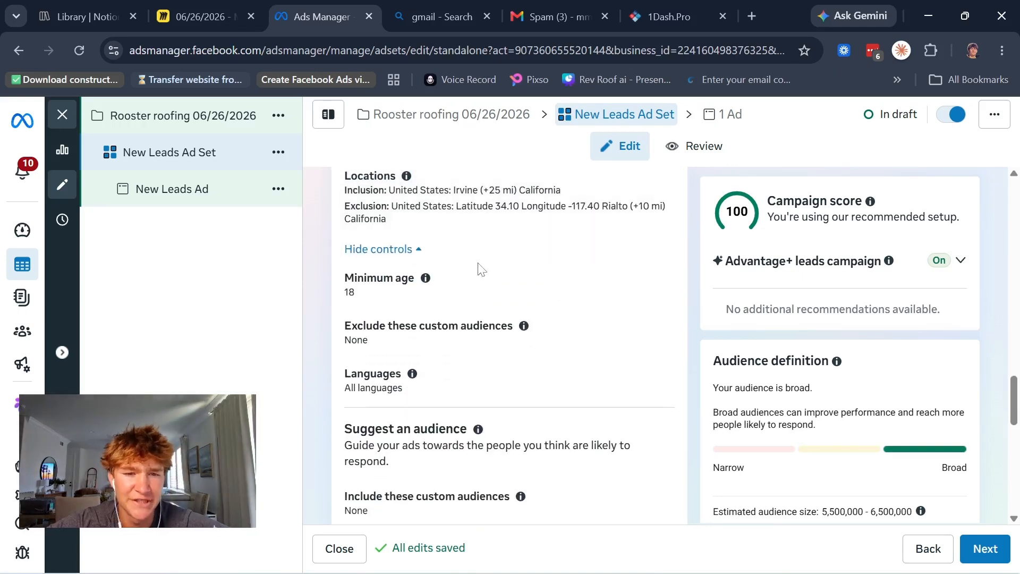
{"action": "left_click", "coordinate": [426, 282]}
{"action": "left_click", "coordinate": [409, 319]}
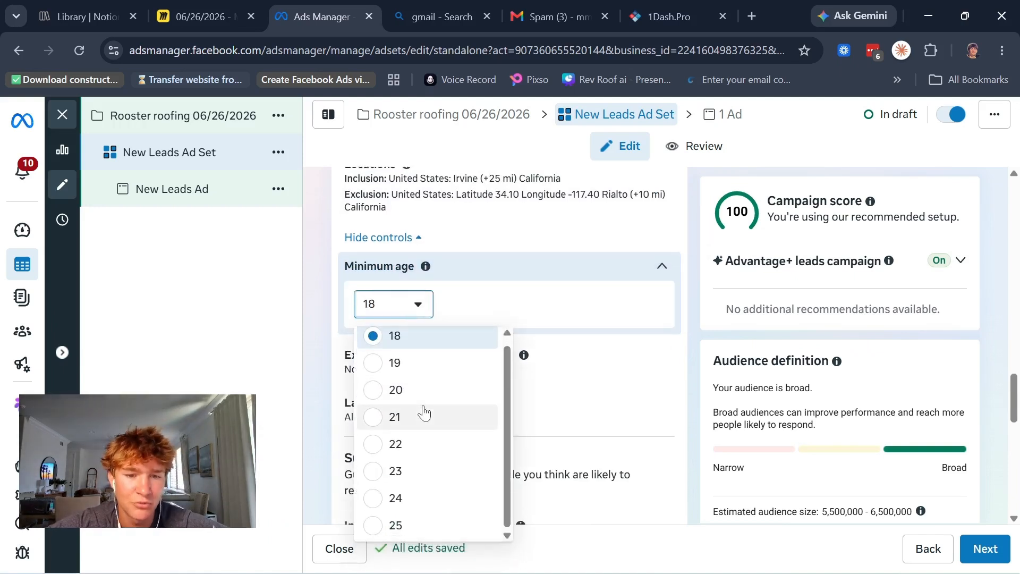
{"action": "left_click", "coordinate": [379, 525]}
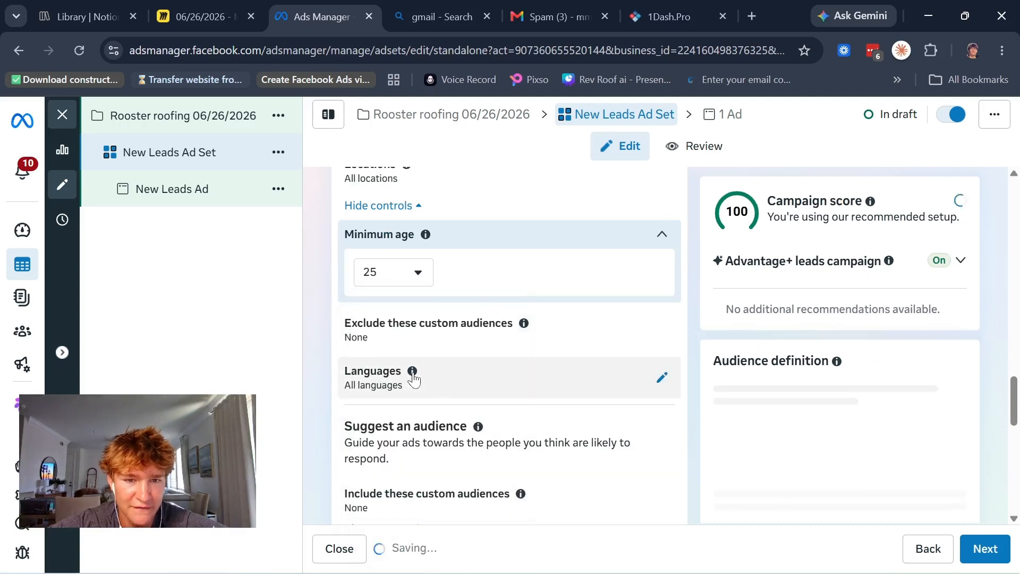
{"action": "left_click", "coordinate": [404, 316]}
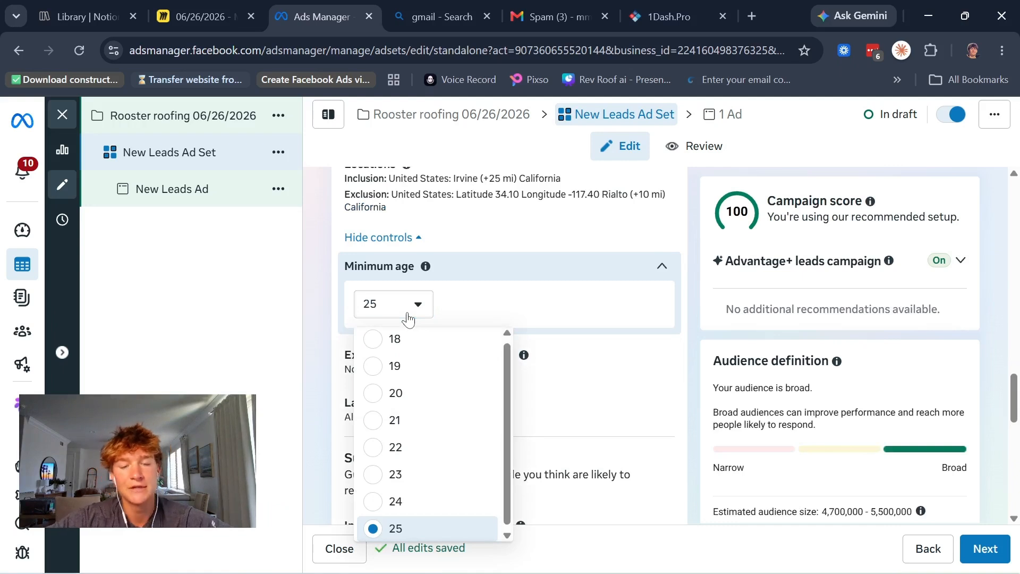
{"action": "left_click", "coordinate": [408, 318]}
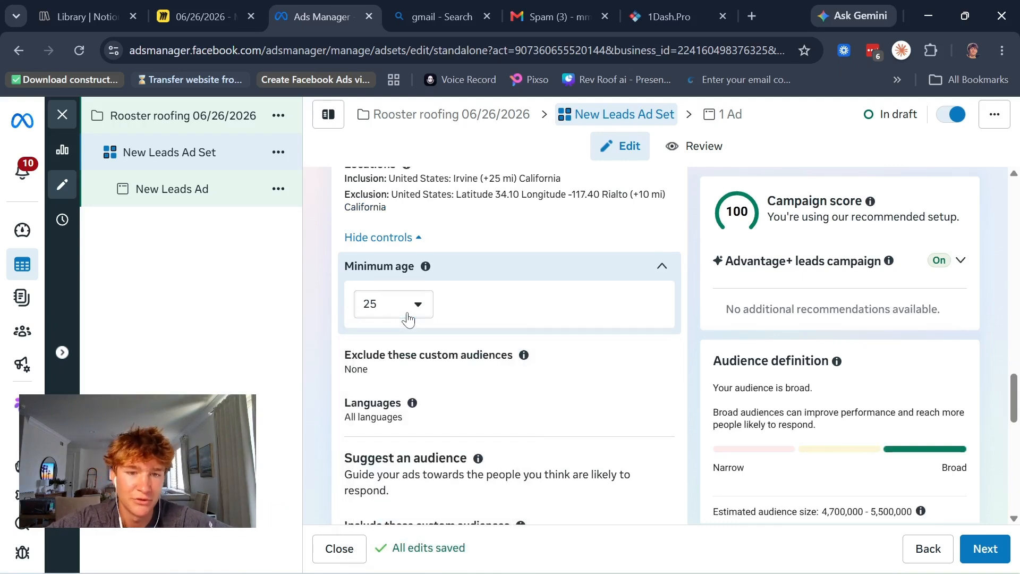
{"action": "left_click", "coordinate": [401, 312]}
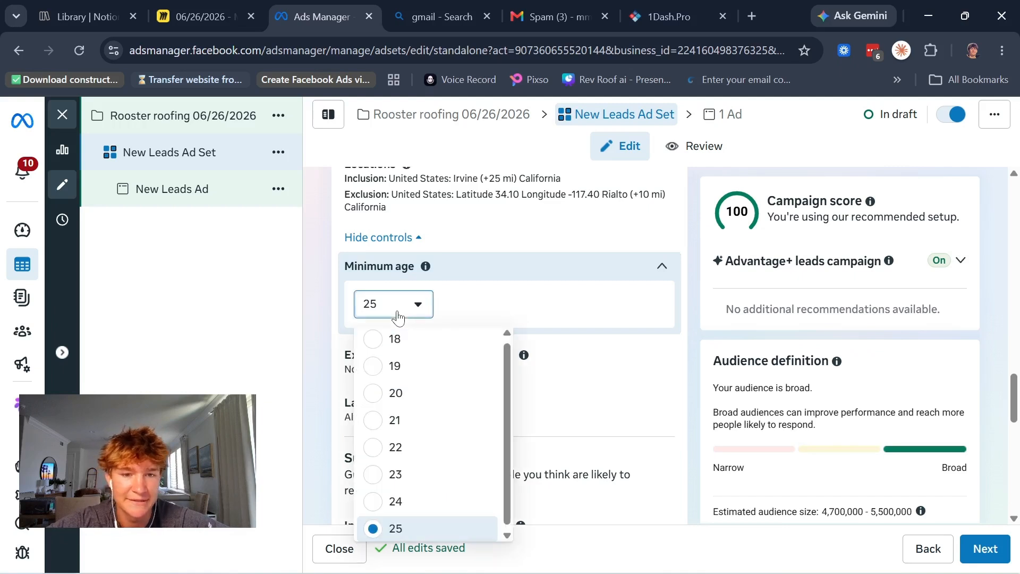
{"action": "left_click", "coordinate": [412, 318]}
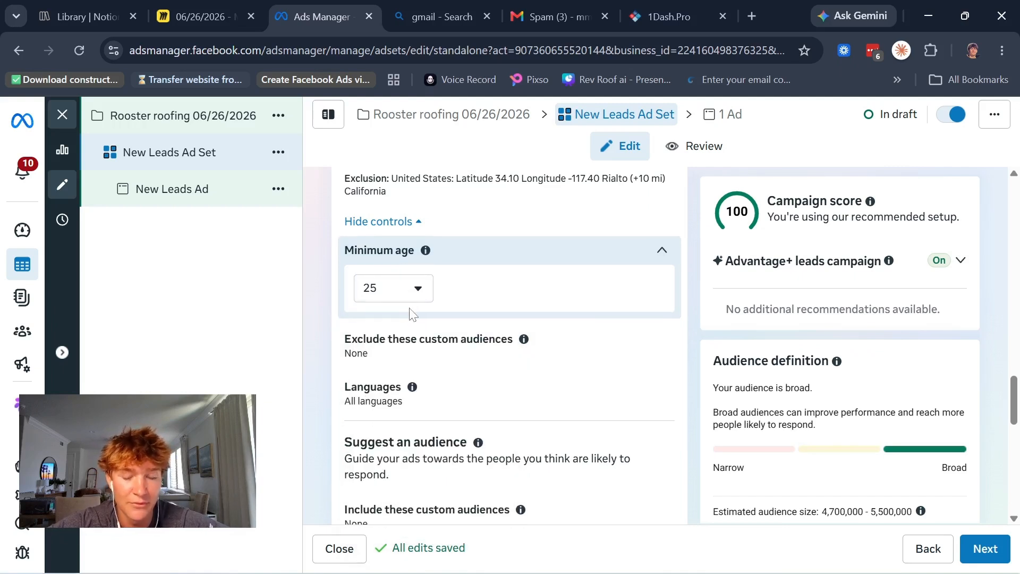
Step: Inspect the custom audience exclusion setting and the language control in the ad set's audience controls
{"action": "scroll", "coordinate": [469, 304], "scroll_direction": "down", "scroll_amount": 1}
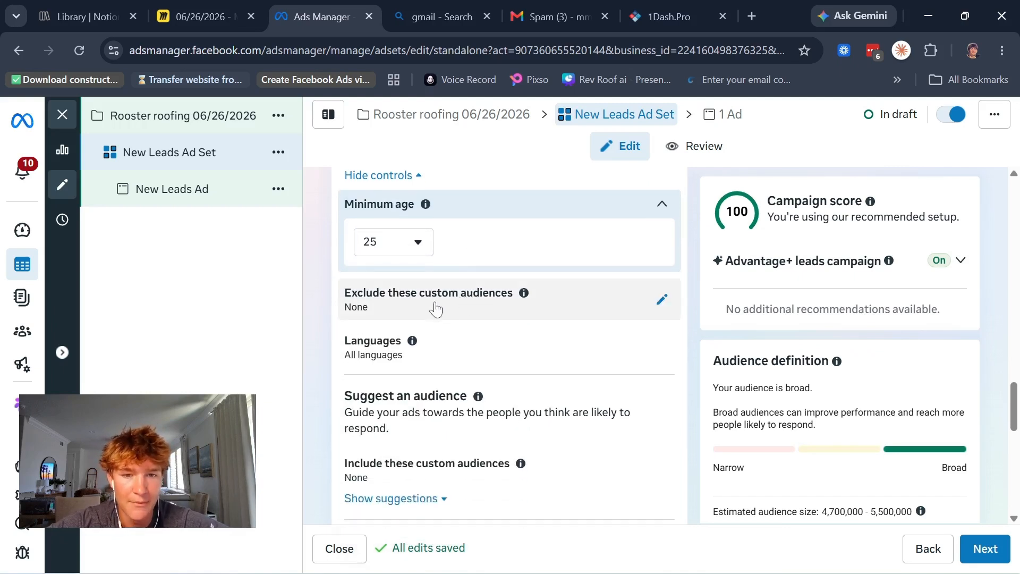
{"action": "left_click", "coordinate": [503, 316]}
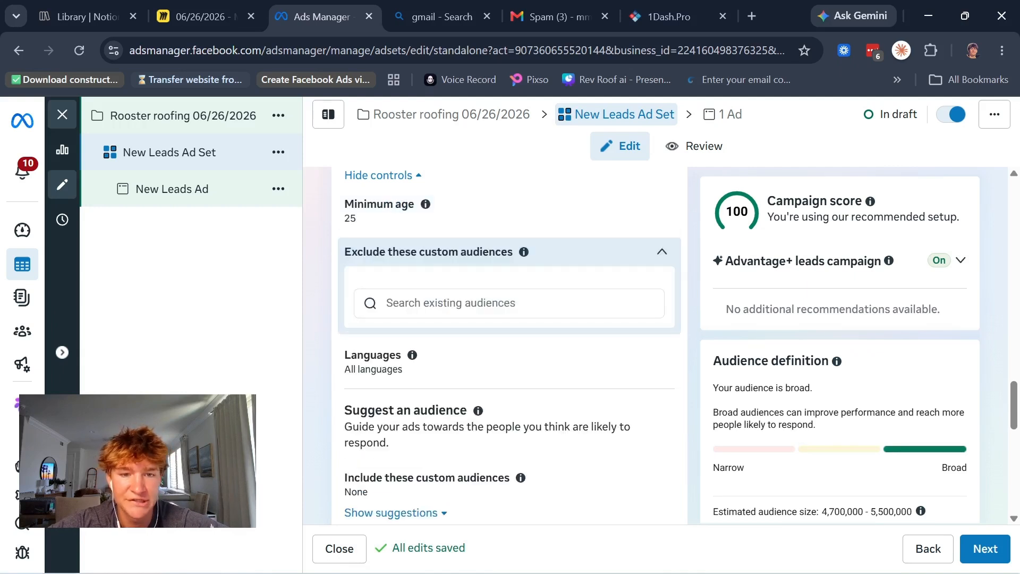
{"action": "left_click", "coordinate": [661, 261]}
{"action": "scroll", "coordinate": [530, 336], "scroll_direction": "down", "scroll_amount": 1}
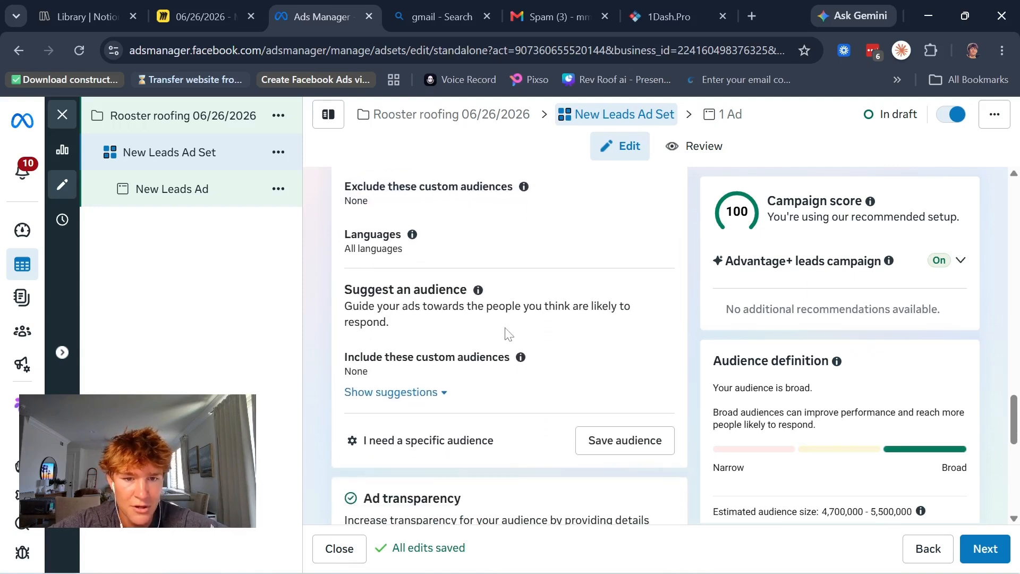
{"action": "scroll", "coordinate": [487, 298], "scroll_direction": "up", "scroll_amount": 1}
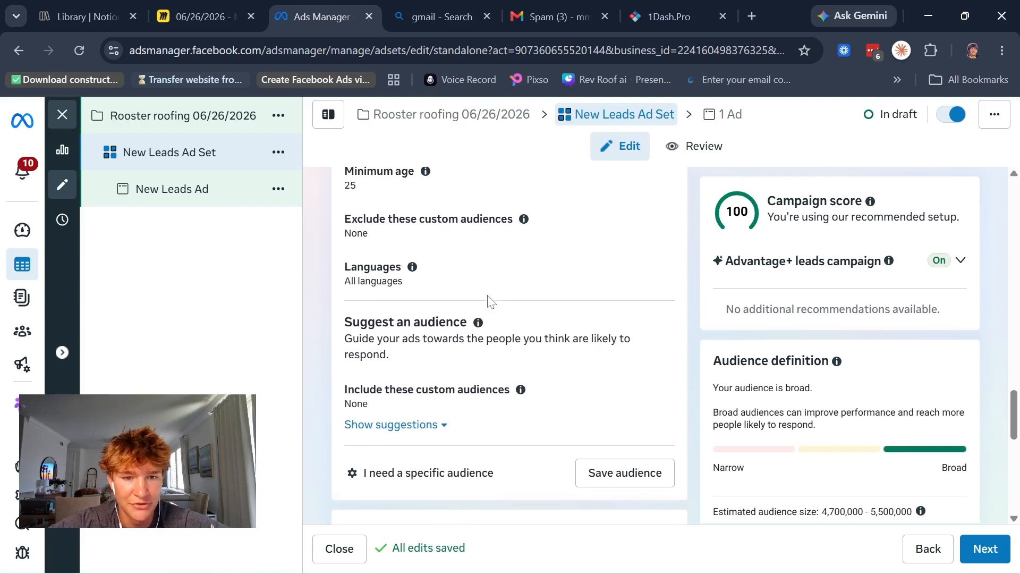
Step: Expand the audience suggestions and set the suggested maximum age to 64
{"action": "scroll", "coordinate": [414, 364], "scroll_direction": "down", "scroll_amount": 1}
{"action": "left_click", "coordinate": [395, 395]}
{"action": "scroll", "coordinate": [396, 399], "scroll_direction": "down", "scroll_amount": 2}
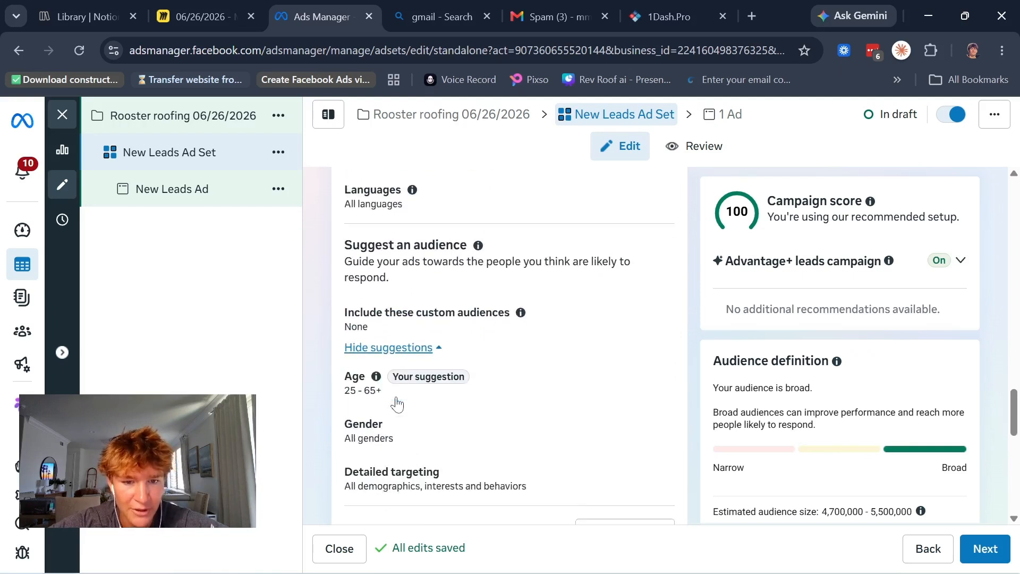
{"action": "scroll", "coordinate": [396, 404], "scroll_direction": "down", "scroll_amount": 1}
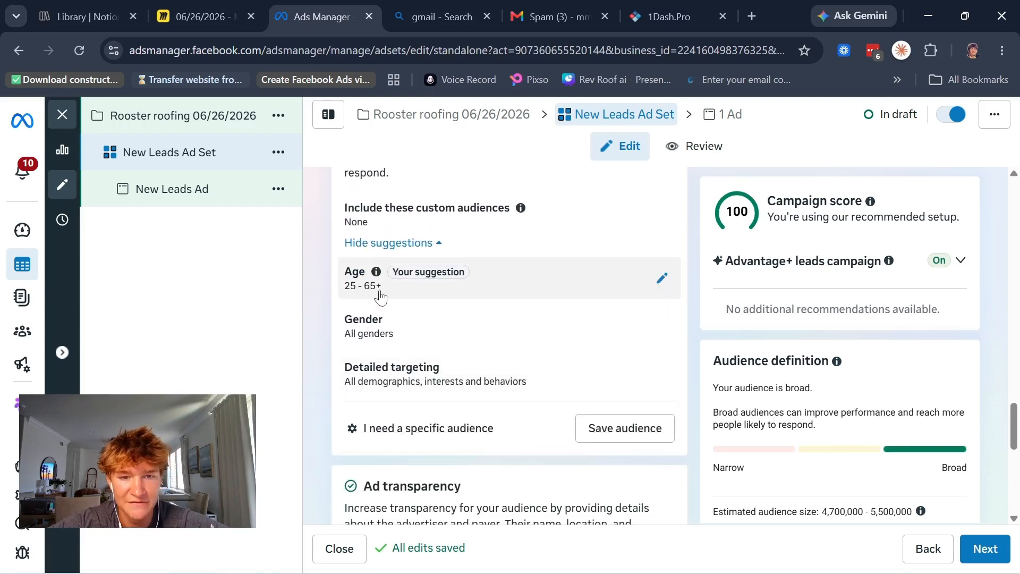
{"action": "left_click", "coordinate": [378, 297]}
{"action": "left_click", "coordinate": [469, 310]}
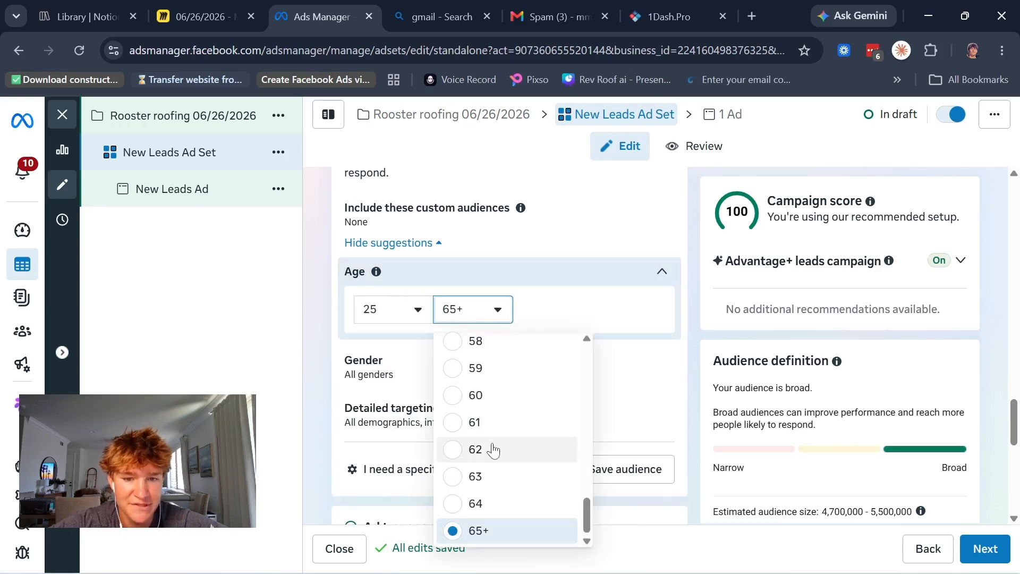
{"action": "left_click", "coordinate": [451, 509]}
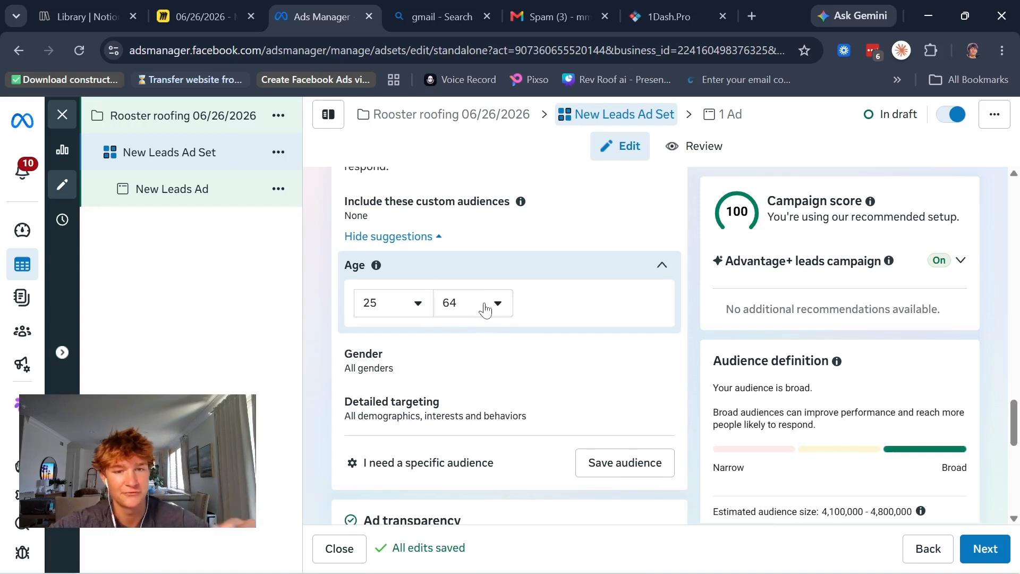
Step: Search the detailed targeting options for "new hom", then clear the search and close the section
{"action": "scroll", "coordinate": [483, 307], "scroll_direction": "down", "scroll_amount": 2}
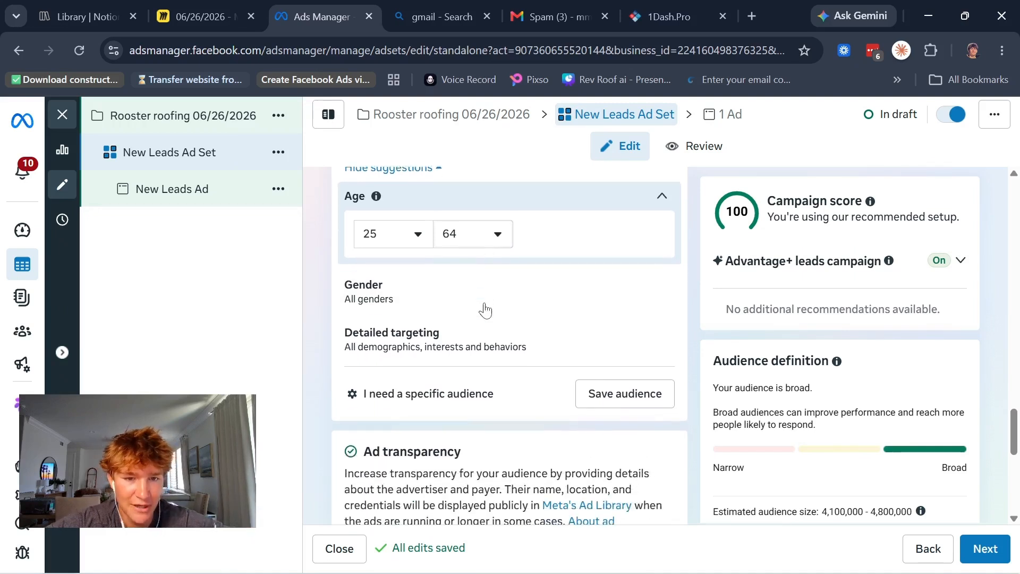
{"action": "left_click", "coordinate": [441, 326]}
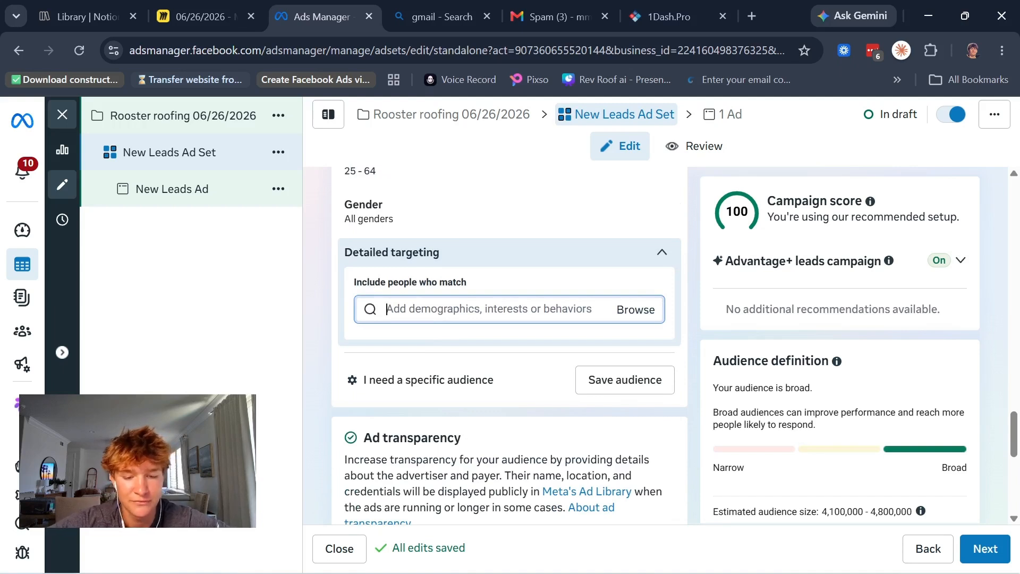
{"action": "type", "text": "new hom"}
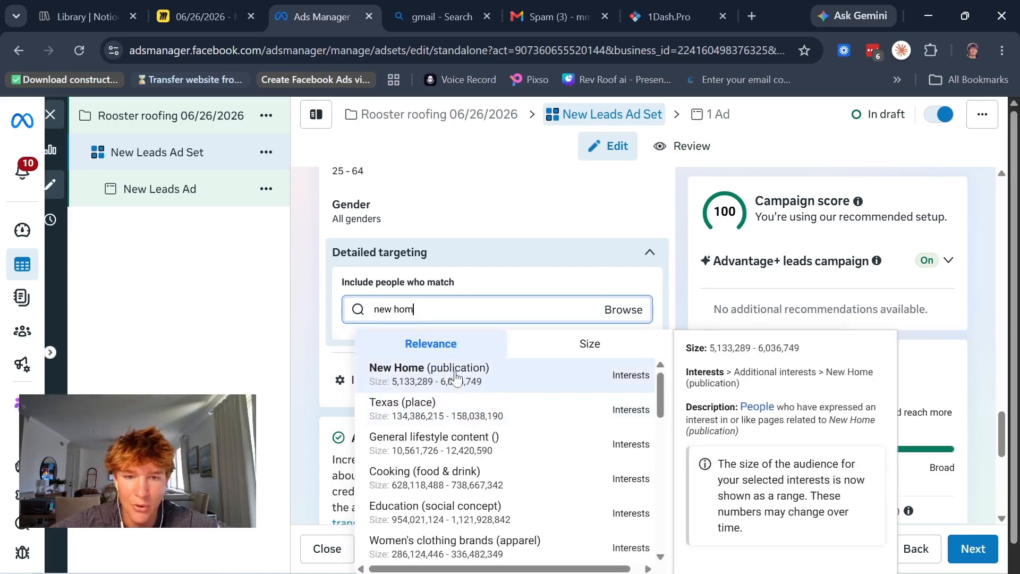
{"action": "key", "text": "BackSpace"}
{"action": "key", "text": "BackSpace"}
{"action": "key", "text": "BackSpace"}
{"action": "key", "text": "BackSpace"}
{"action": "key", "text": "BackSpace"}
{"action": "key", "text": "BackSpace"}
{"action": "key", "text": "BackSpace"}
{"action": "left_click", "coordinate": [659, 253]}
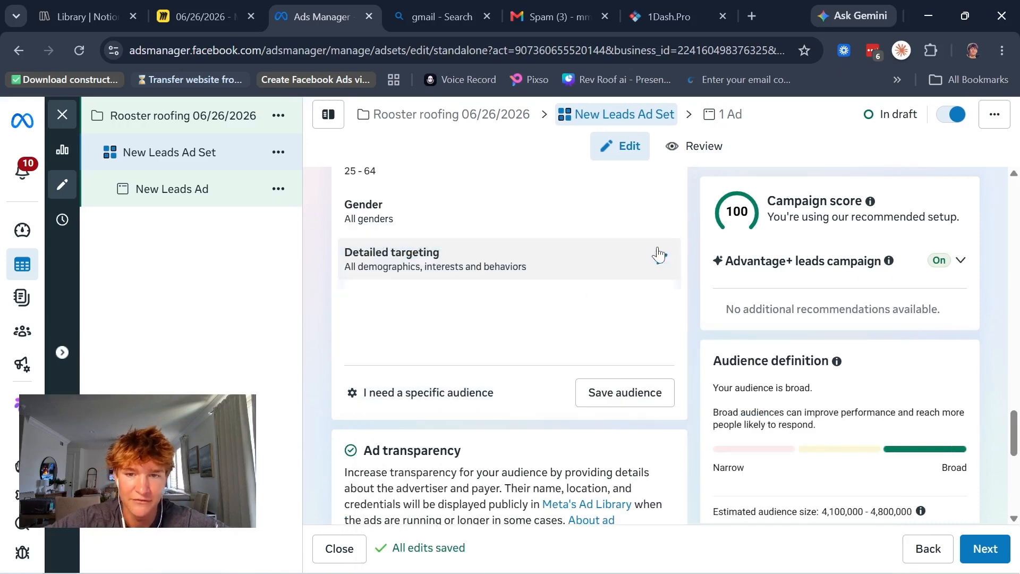
Step: Expand the additional placement settings and review ad transparency, placement controls, brand safety, inventory filters and exclusions for the ad set
{"action": "scroll", "coordinate": [507, 264], "scroll_direction": "down", "scroll_amount": 1}
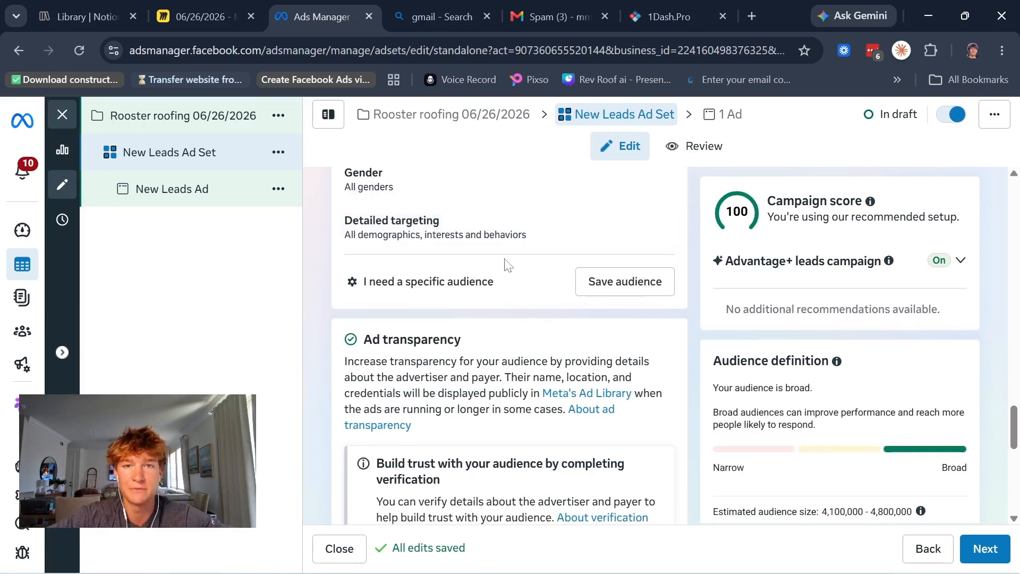
{"action": "scroll", "coordinate": [507, 264], "scroll_direction": "down", "scroll_amount": 7}
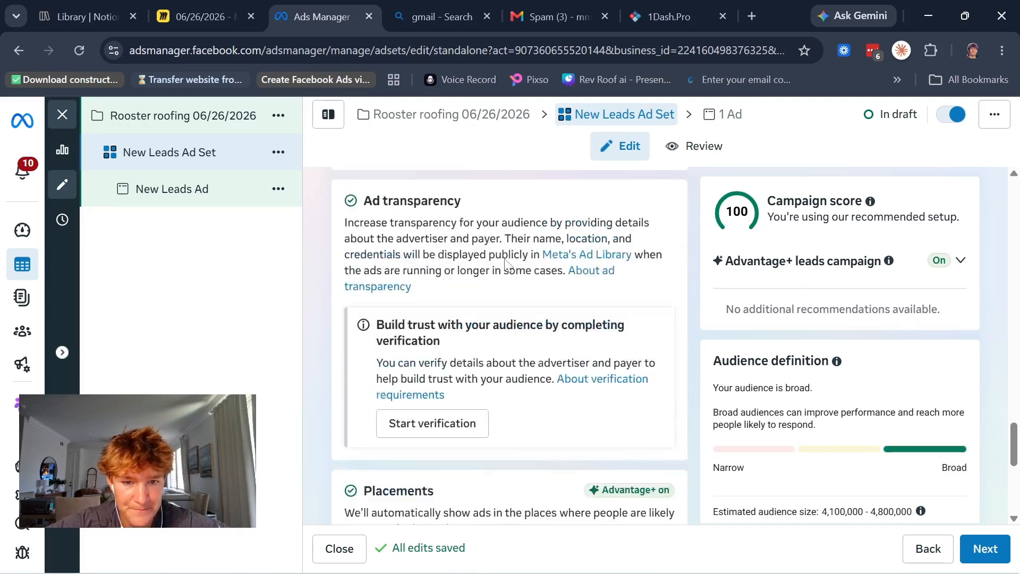
{"action": "scroll", "coordinate": [507, 264], "scroll_direction": "down", "scroll_amount": 2}
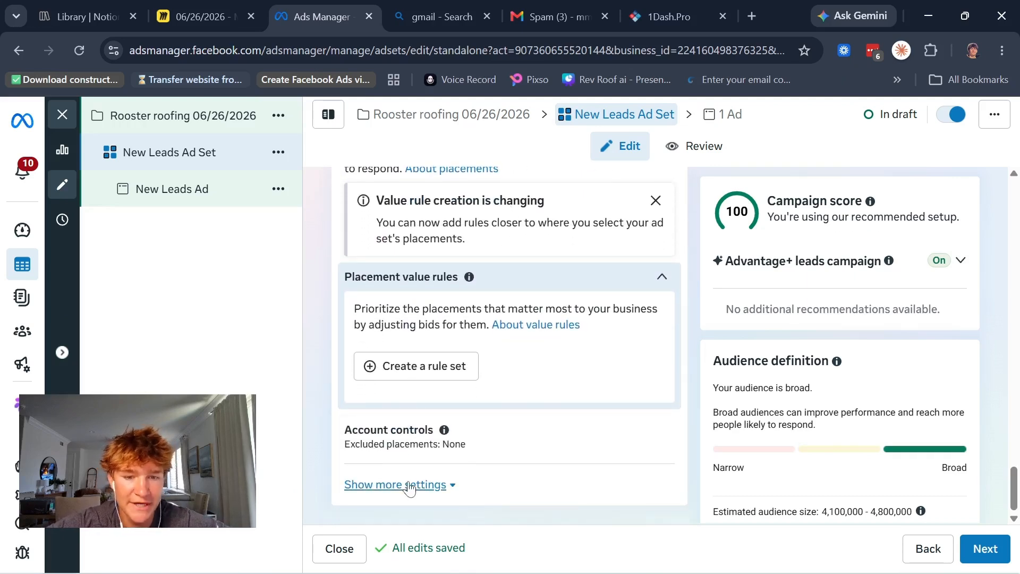
{"action": "left_click", "coordinate": [409, 485]}
{"action": "scroll", "coordinate": [492, 449], "scroll_direction": "down", "scroll_amount": 6}
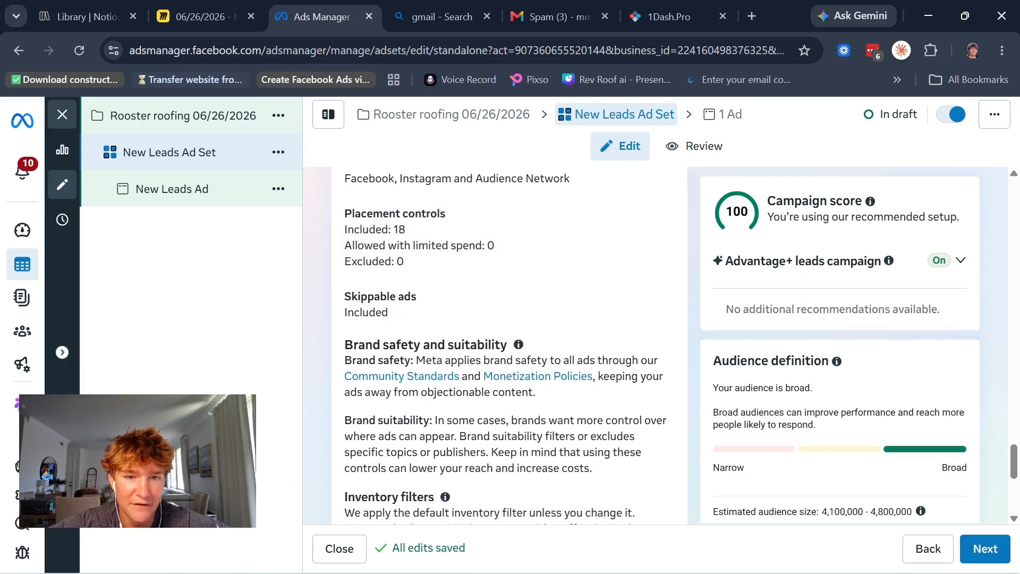
{"action": "scroll", "coordinate": [462, 337], "scroll_direction": "up", "scroll_amount": 2}
{"action": "scroll", "coordinate": [462, 337], "scroll_direction": "down", "scroll_amount": 5}
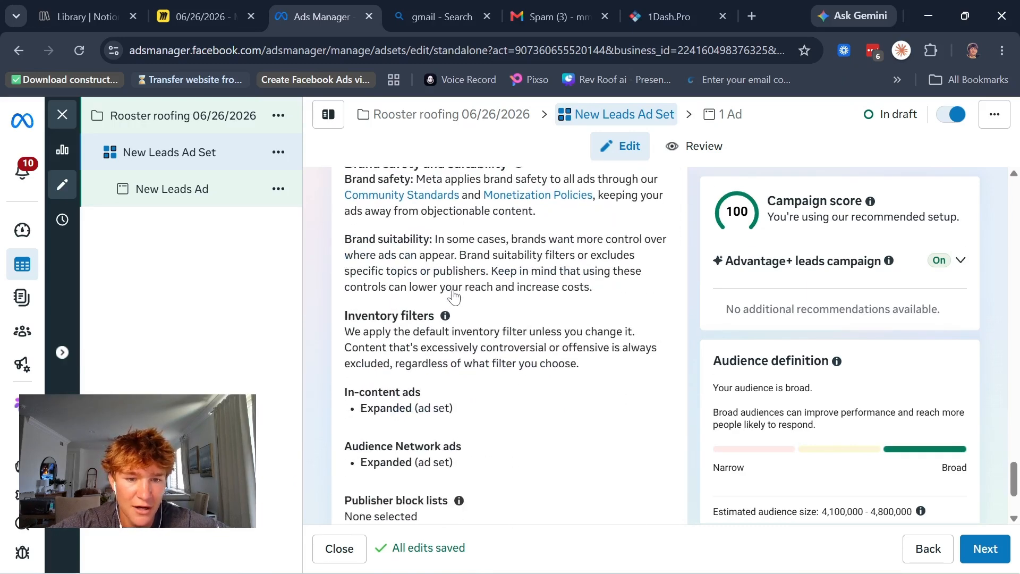
{"action": "scroll", "coordinate": [454, 296], "scroll_direction": "down", "scroll_amount": 3}
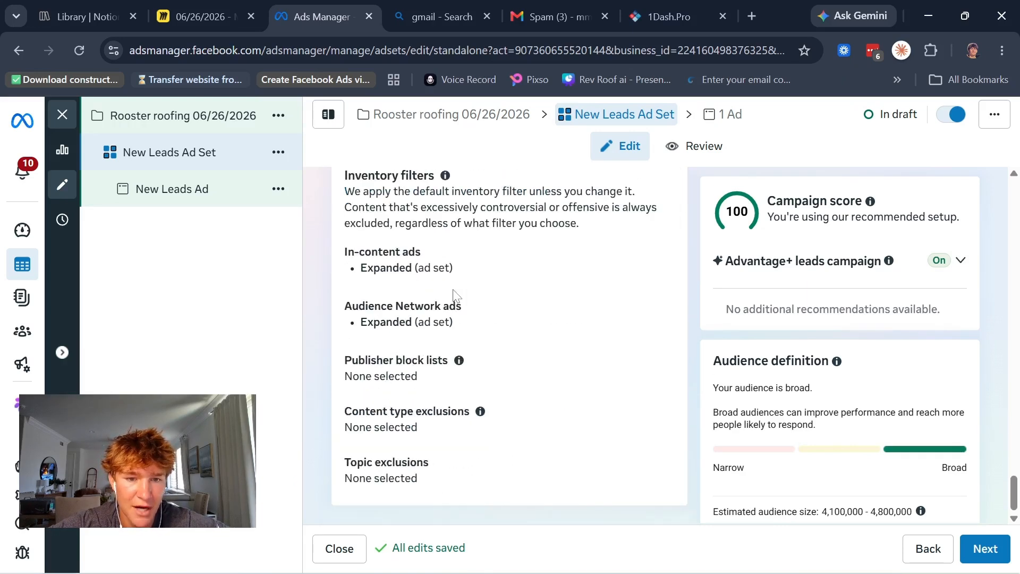
Step: Open New Leads Ad and review its identity, ad setup, instant form, quality filters, lead delivery and follow-up channel settings
{"action": "left_click", "coordinate": [219, 204]}
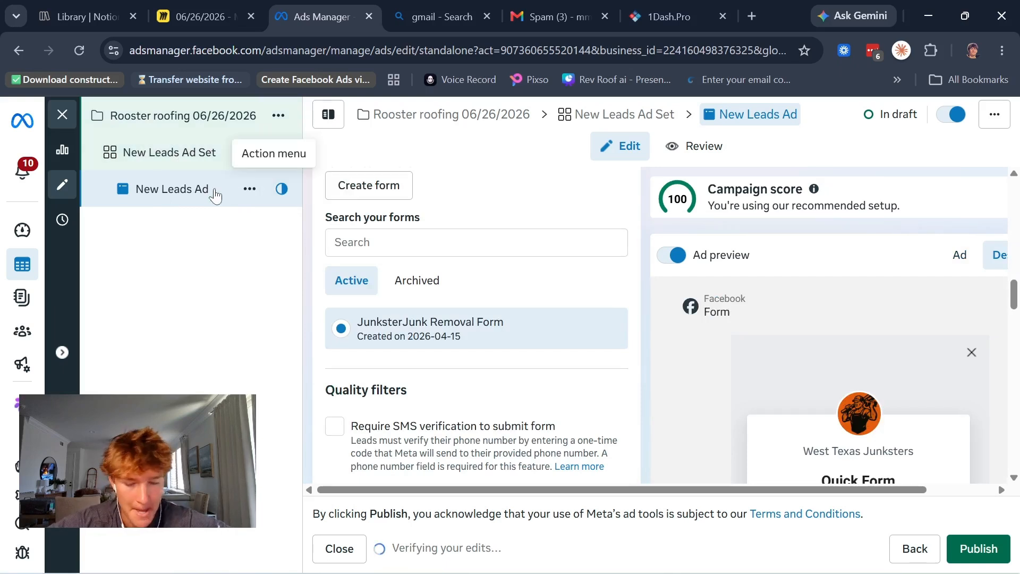
{"action": "scroll", "coordinate": [376, 243], "scroll_direction": "down", "scroll_amount": 2}
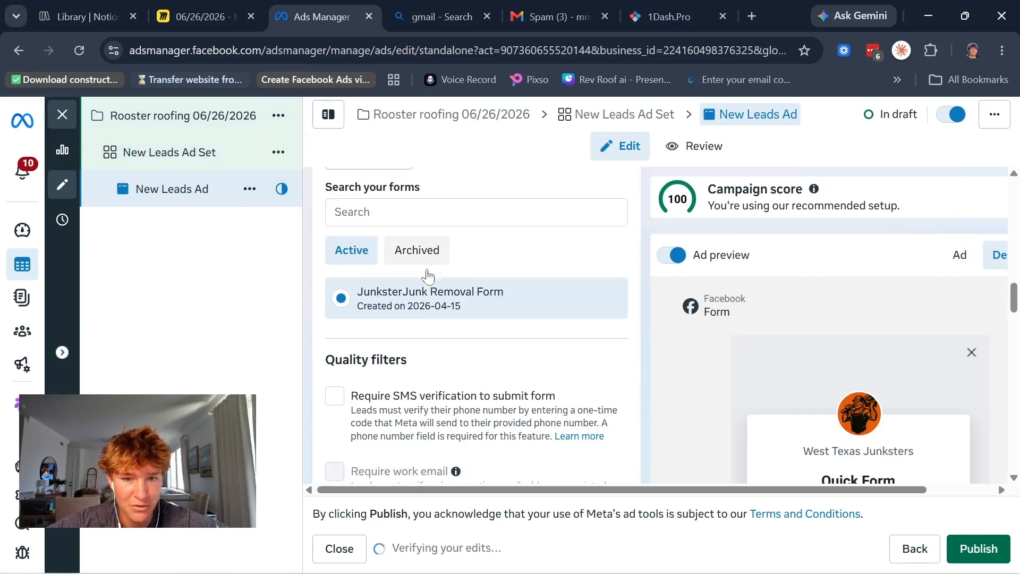
{"action": "scroll", "coordinate": [434, 299], "scroll_direction": "up", "scroll_amount": 10}
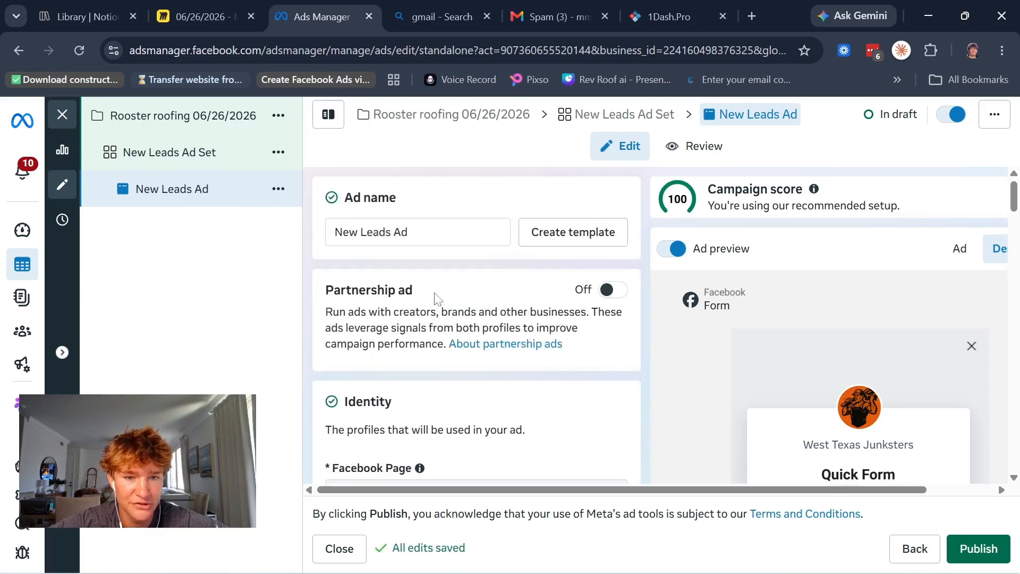
{"action": "scroll", "coordinate": [400, 252], "scroll_direction": "down", "scroll_amount": 4}
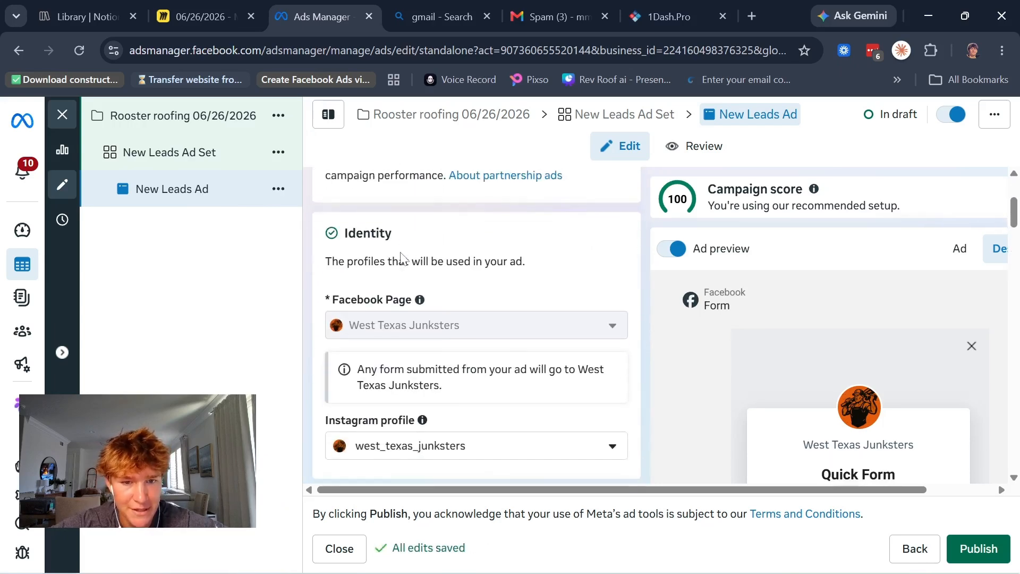
{"action": "scroll", "coordinate": [431, 287], "scroll_direction": "down", "scroll_amount": 2}
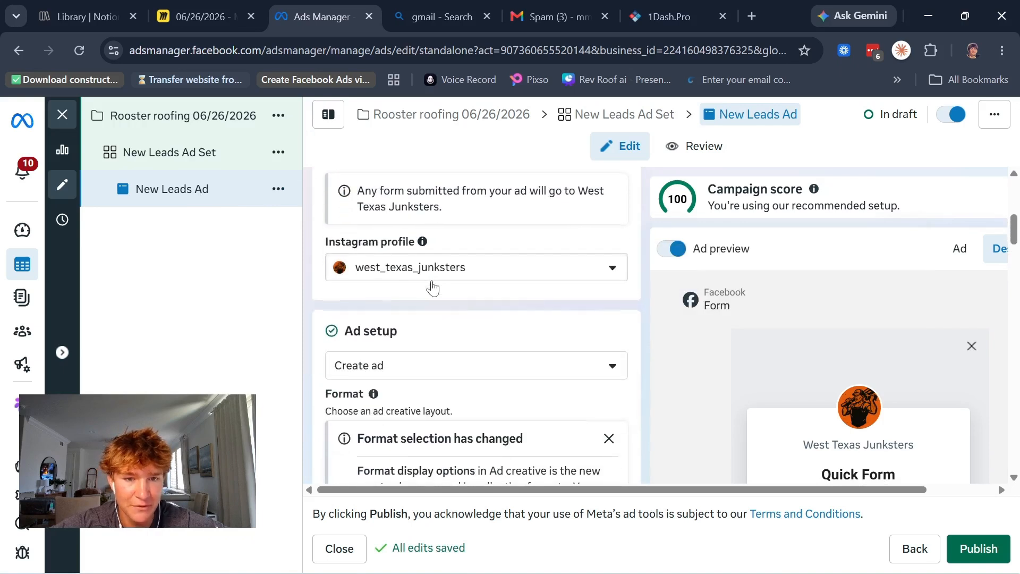
{"action": "scroll", "coordinate": [431, 265], "scroll_direction": "down", "scroll_amount": 1}
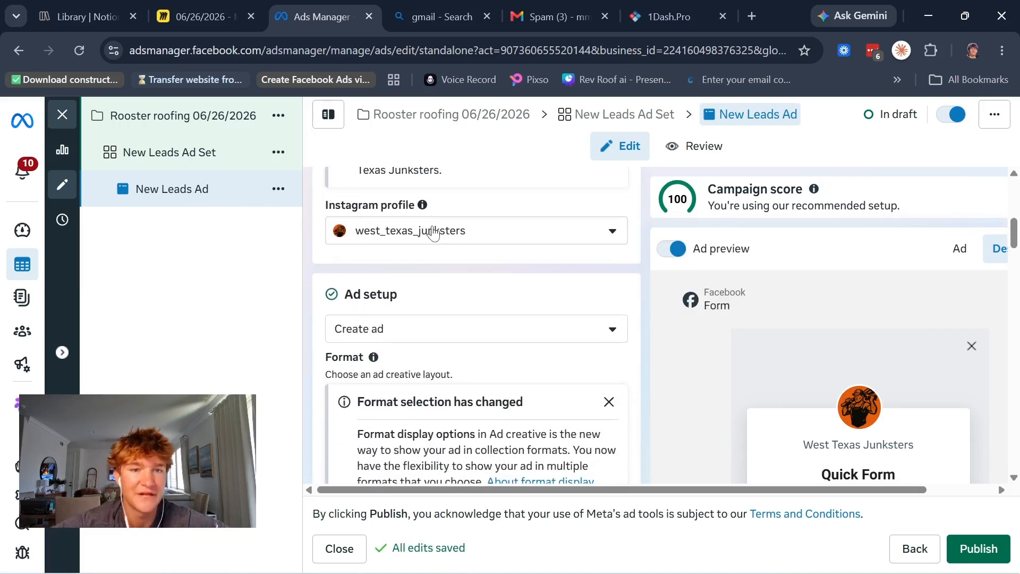
{"action": "scroll", "coordinate": [433, 232], "scroll_direction": "down", "scroll_amount": 15}
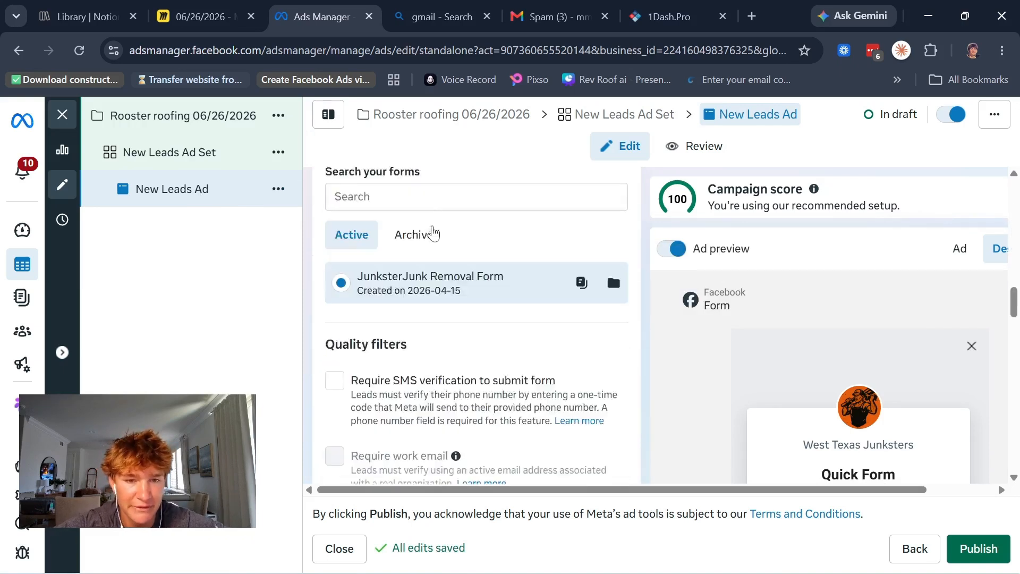
{"action": "scroll", "coordinate": [432, 225], "scroll_direction": "up", "scroll_amount": 2}
{"action": "scroll", "coordinate": [434, 228], "scroll_direction": "down", "scroll_amount": 1}
{"action": "scroll", "coordinate": [436, 229], "scroll_direction": "down", "scroll_amount": 6}
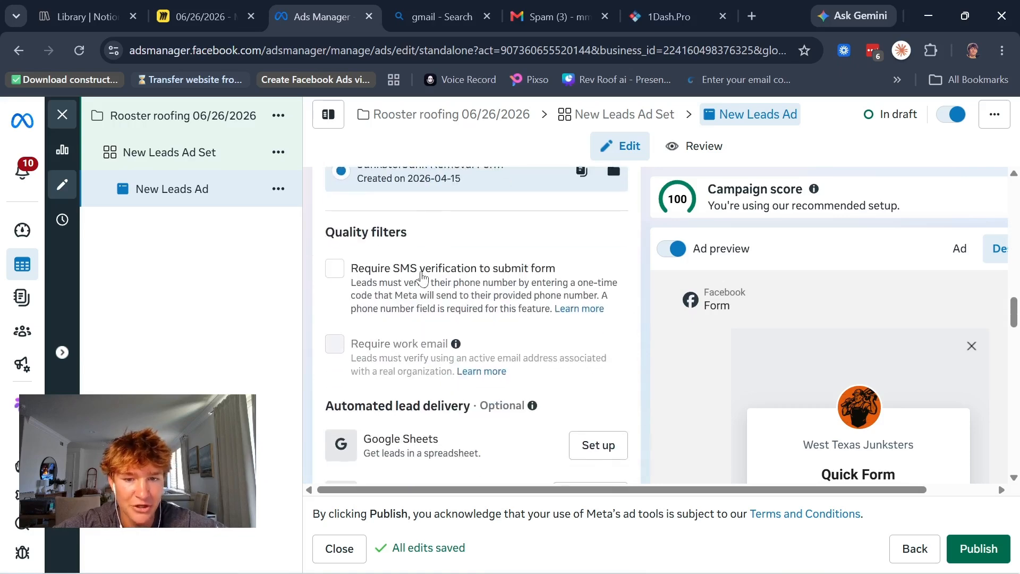
{"action": "scroll", "coordinate": [421, 276], "scroll_direction": "down", "scroll_amount": 4}
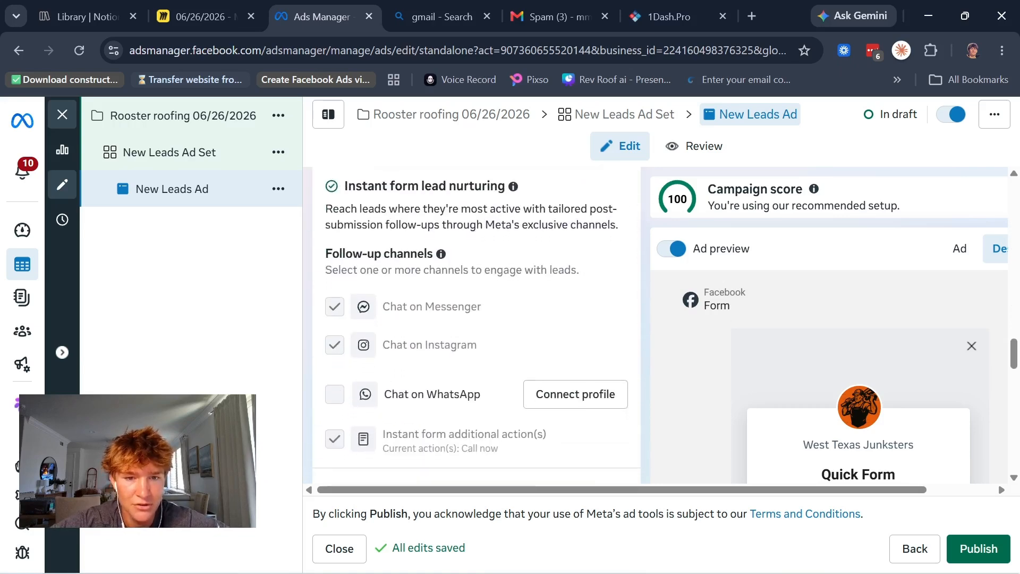
Step: Turn off multi-advertiser ads for New Leads Ad and check the ad setup options
{"action": "scroll", "coordinate": [372, 255], "scroll_direction": "up", "scroll_amount": 4}
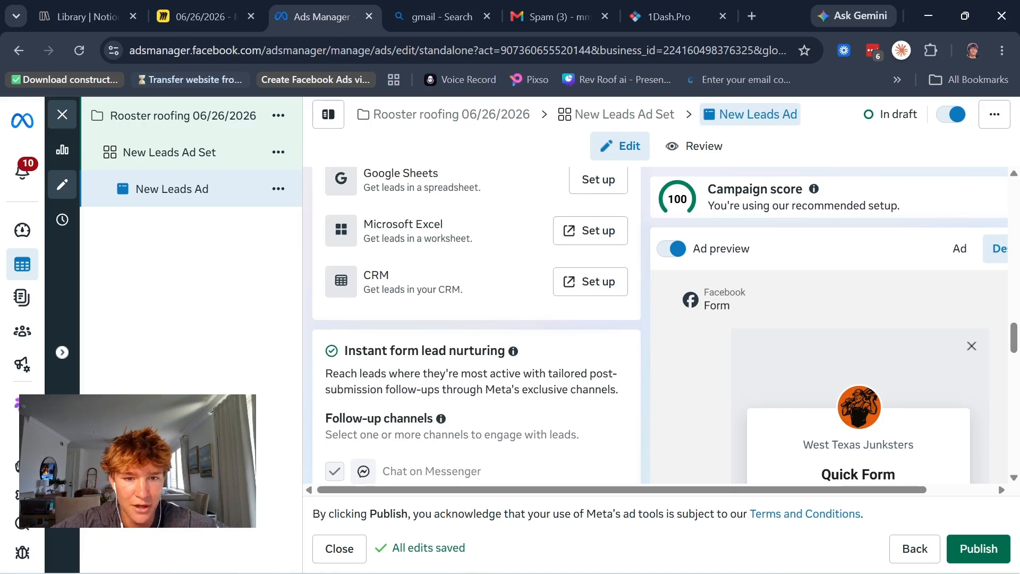
{"action": "scroll", "coordinate": [322, 234], "scroll_direction": "down", "scroll_amount": 3}
{"action": "scroll", "coordinate": [342, 297], "scroll_direction": "up", "scroll_amount": 8}
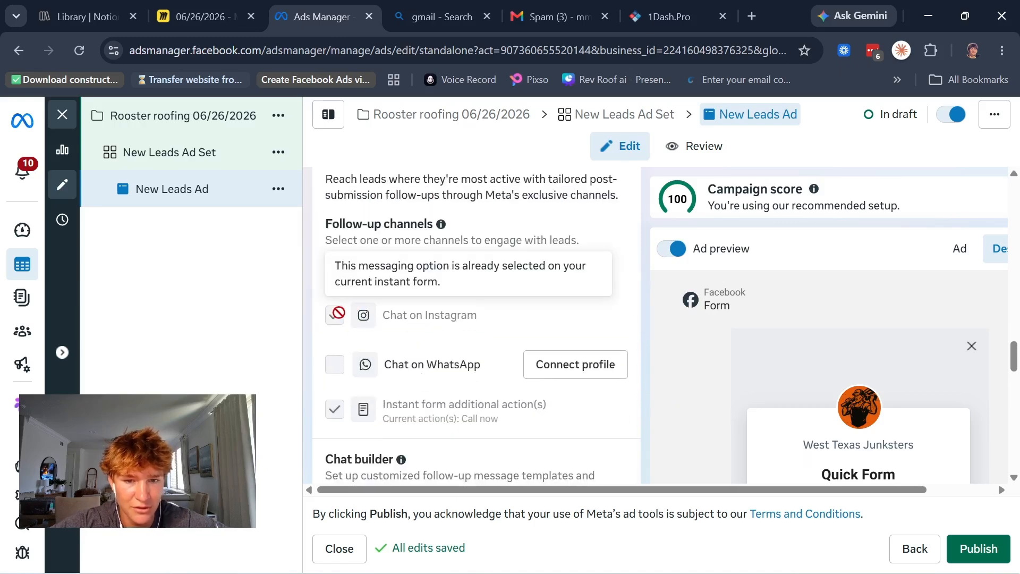
{"action": "scroll", "coordinate": [349, 330], "scroll_direction": "up", "scroll_amount": 5}
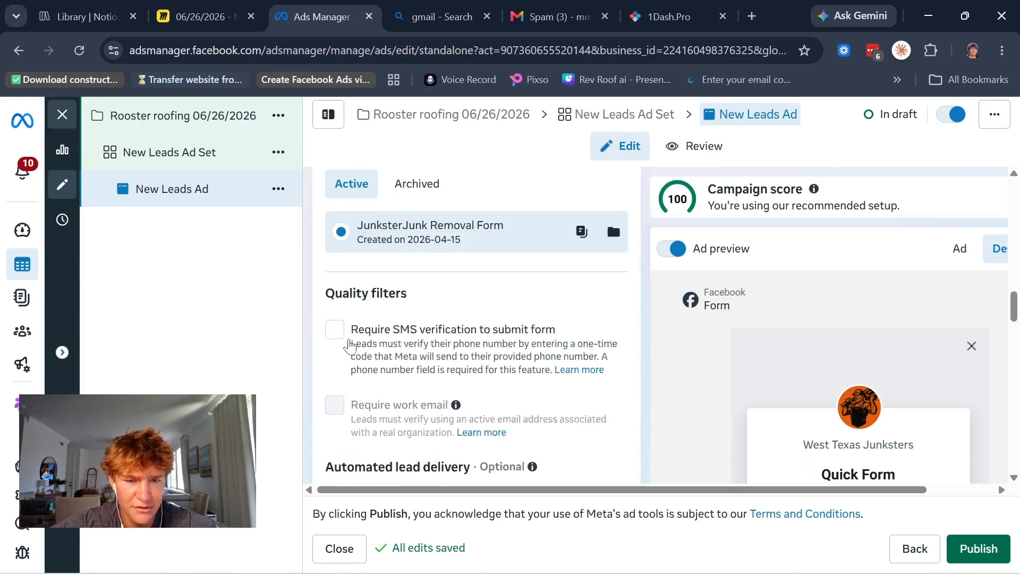
{"action": "scroll", "coordinate": [424, 346], "scroll_direction": "up", "scroll_amount": 6}
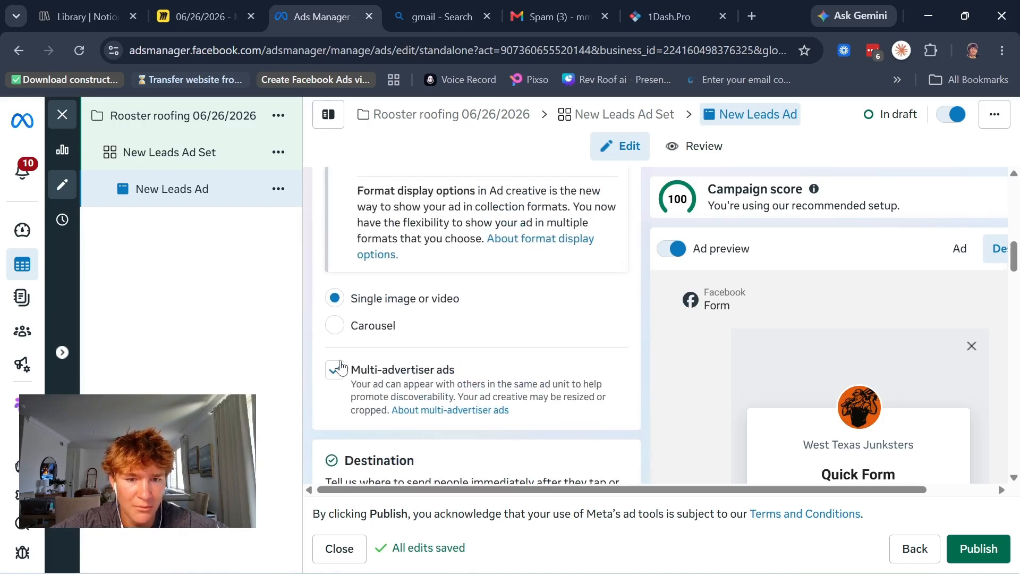
{"action": "left_click", "coordinate": [334, 370]}
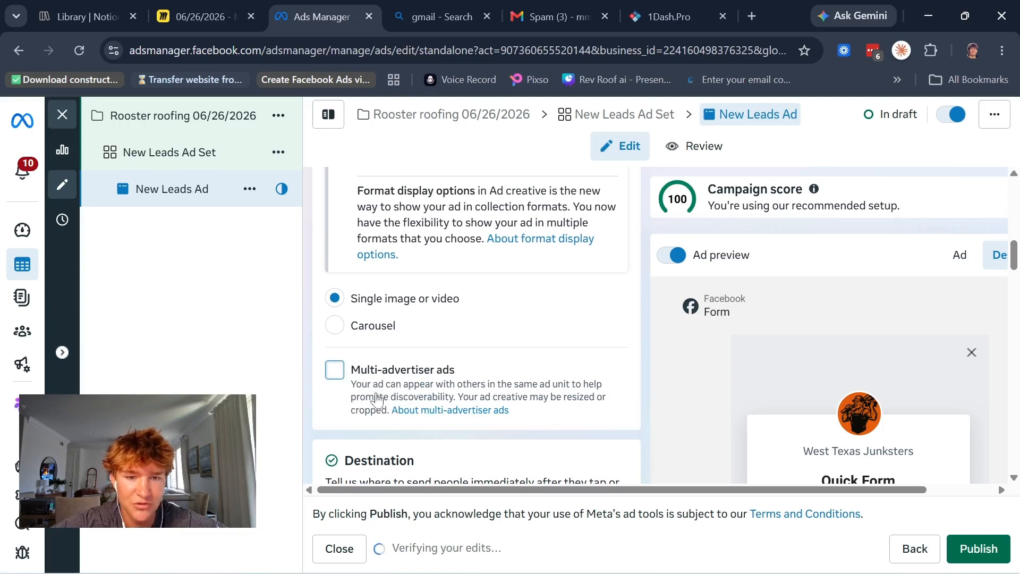
{"action": "scroll", "coordinate": [413, 413], "scroll_direction": "up", "scroll_amount": 4}
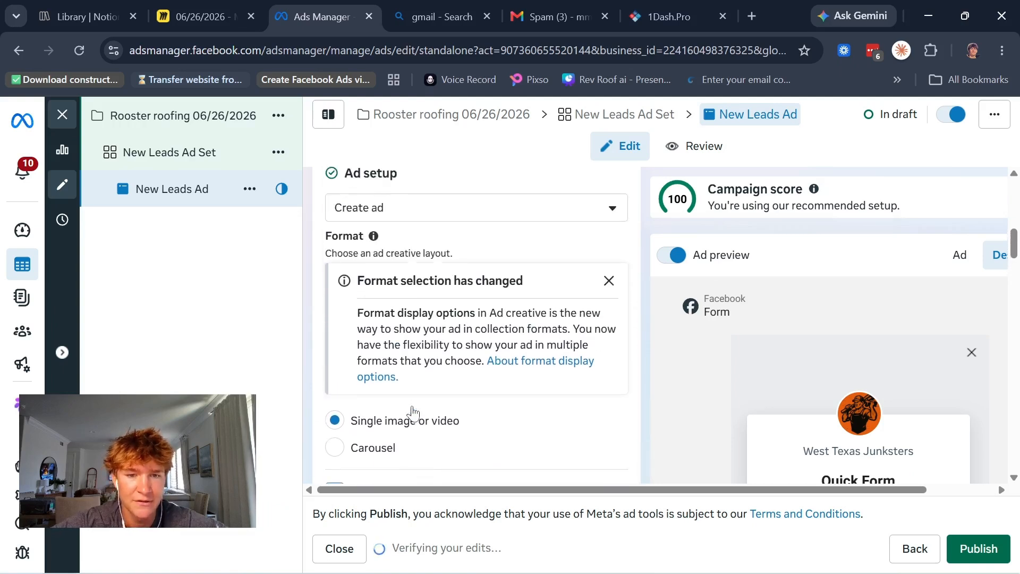
{"action": "scroll", "coordinate": [414, 446], "scroll_direction": "up", "scroll_amount": 2}
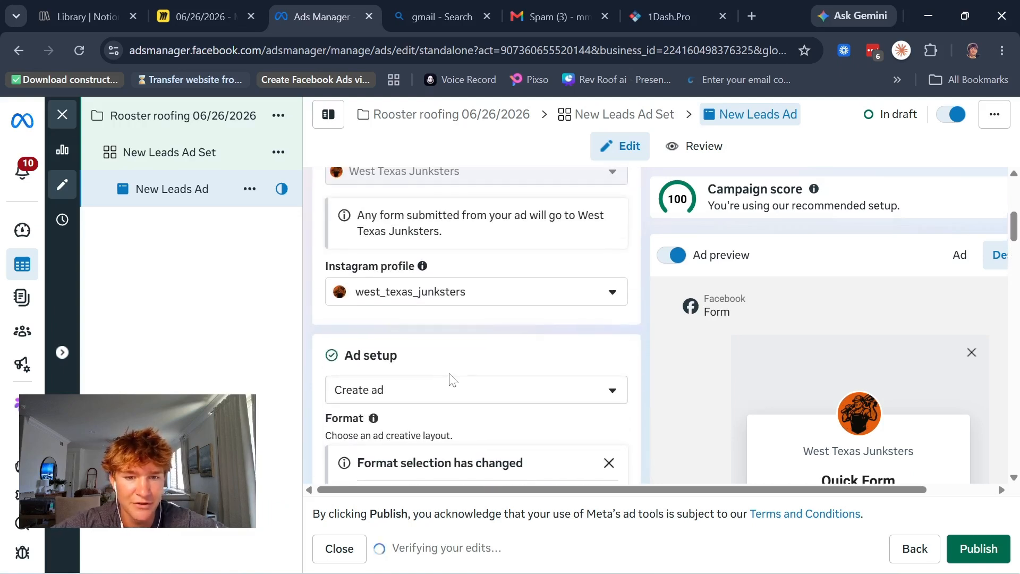
{"action": "left_click", "coordinate": [451, 387]}
{"action": "left_click", "coordinate": [475, 364]}
Step: Set up a video ad creative using the account's 1080 × 1920 video and proceed to the creative's text
{"action": "scroll", "coordinate": [481, 365], "scroll_direction": "down", "scroll_amount": 10}
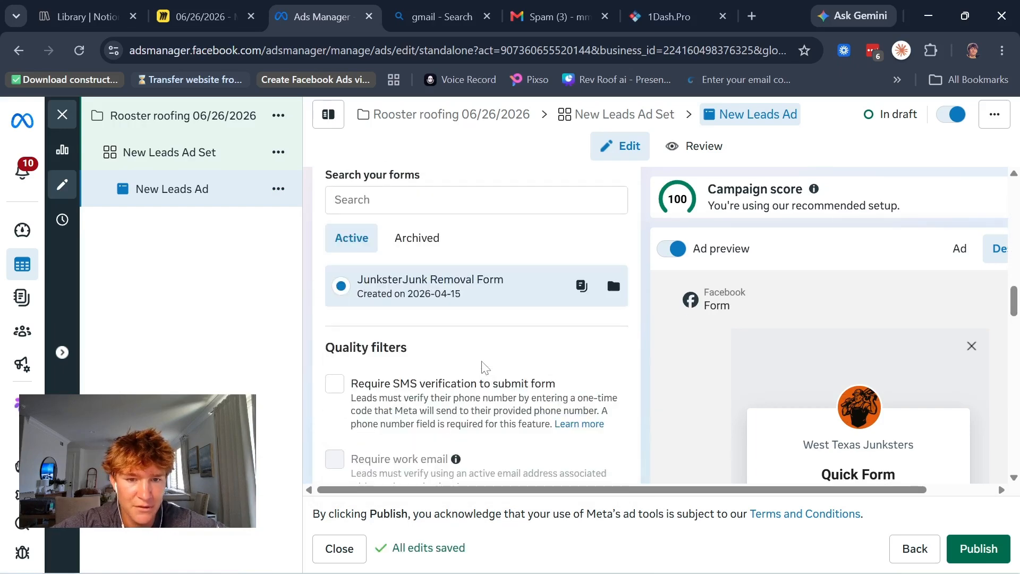
{"action": "scroll", "coordinate": [484, 367], "scroll_direction": "down", "scroll_amount": 12}
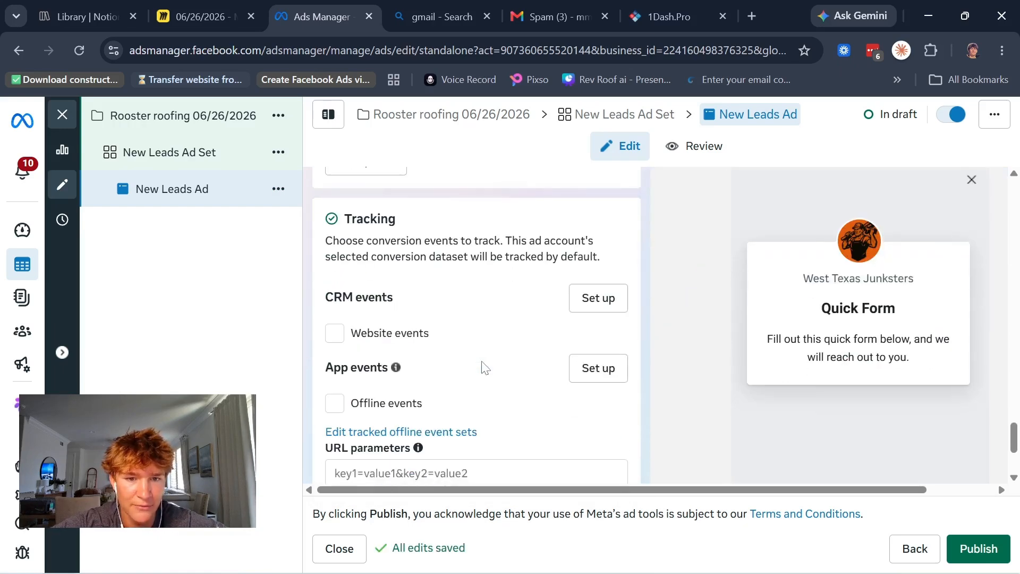
{"action": "scroll", "coordinate": [483, 367], "scroll_direction": "up", "scroll_amount": 5}
{"action": "left_click", "coordinate": [423, 287]}
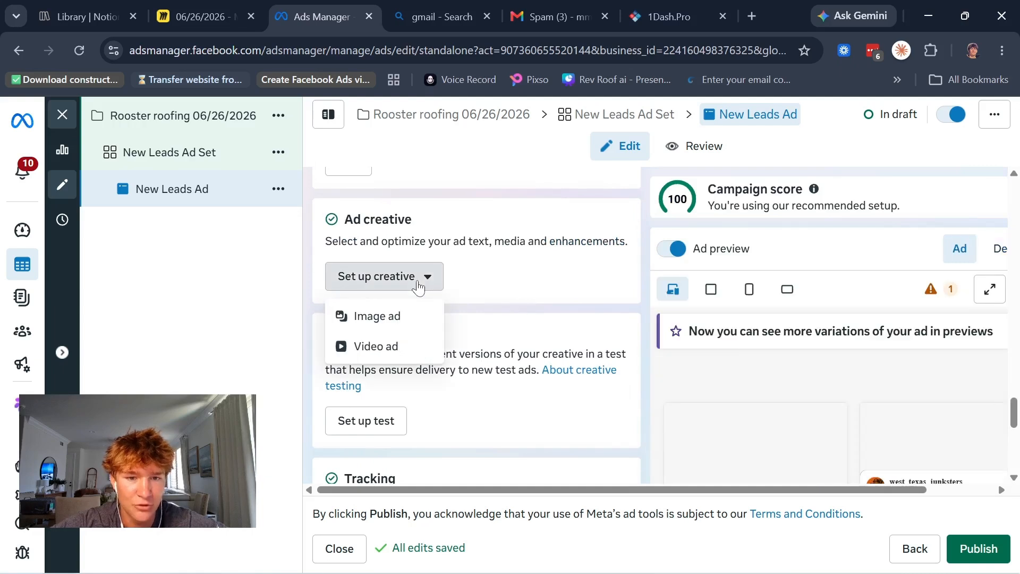
{"action": "left_click", "coordinate": [398, 344]}
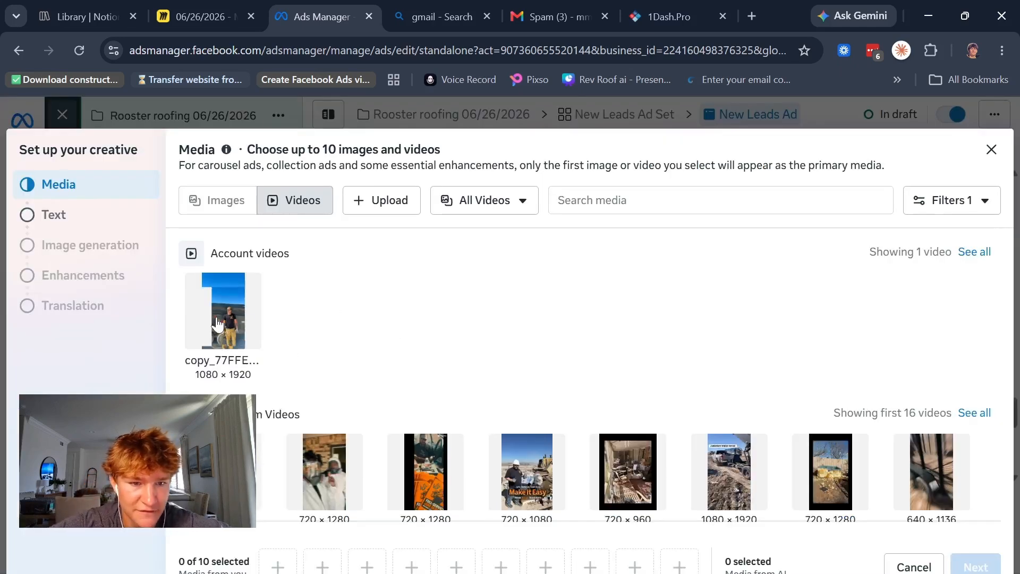
{"action": "left_click", "coordinate": [194, 291]}
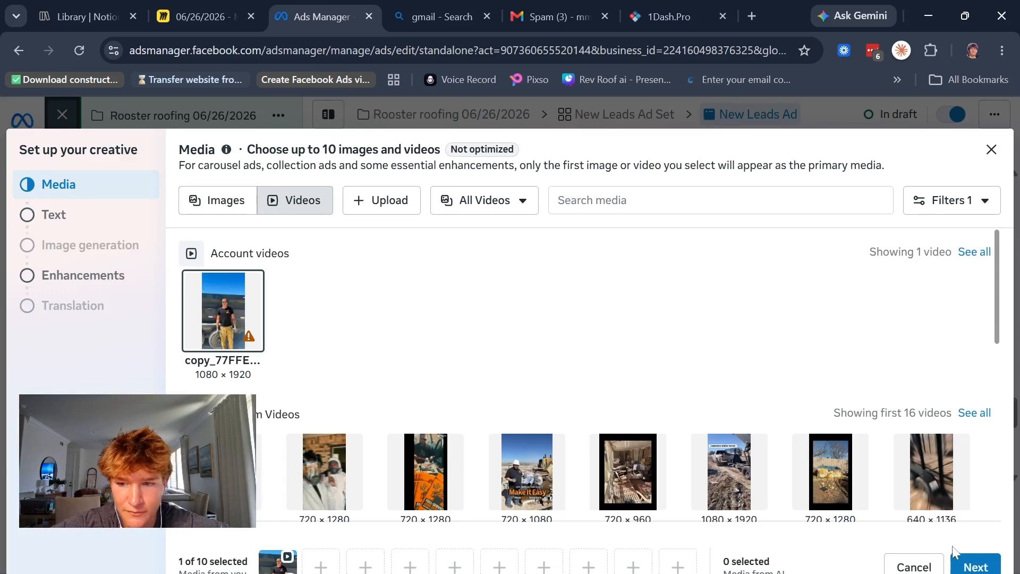
{"action": "left_click", "coordinate": [973, 565]}
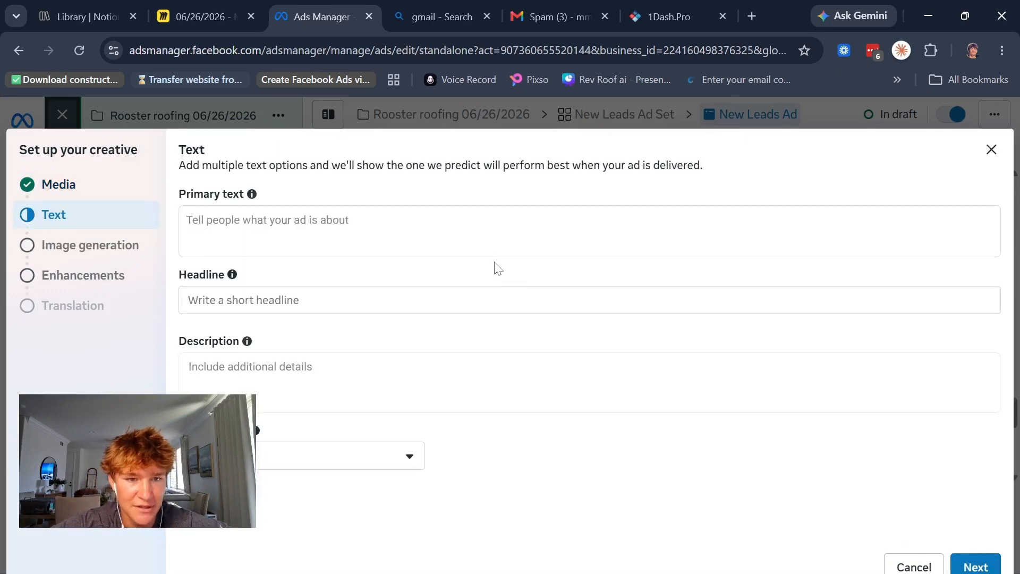
Step: Examine the creative's primary text, headline and description fields, its AI image generation suggestions and the Advantage+ creative enhancements
{"action": "left_click", "coordinate": [494, 233]}
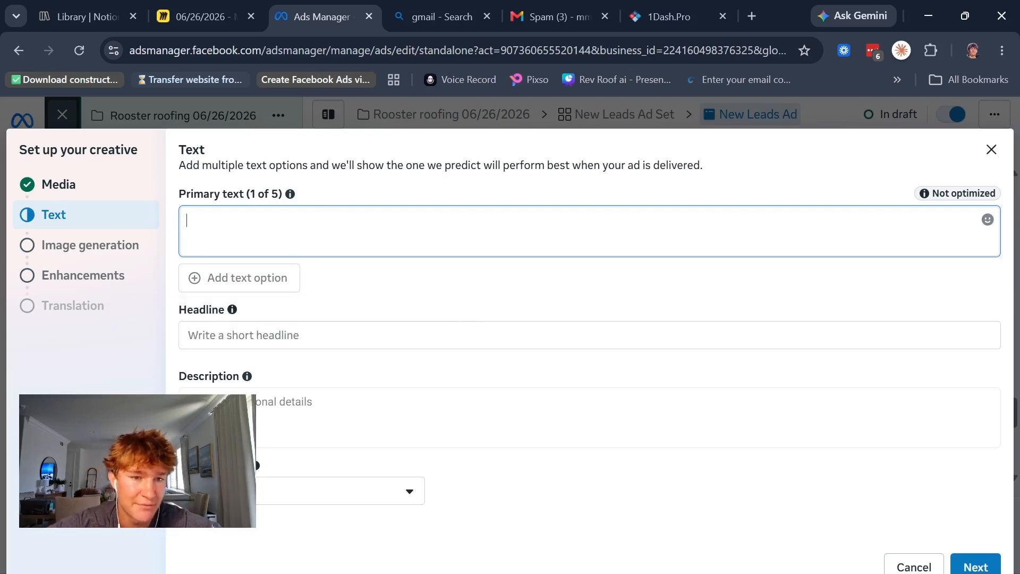
{"action": "left_click", "coordinate": [243, 335]}
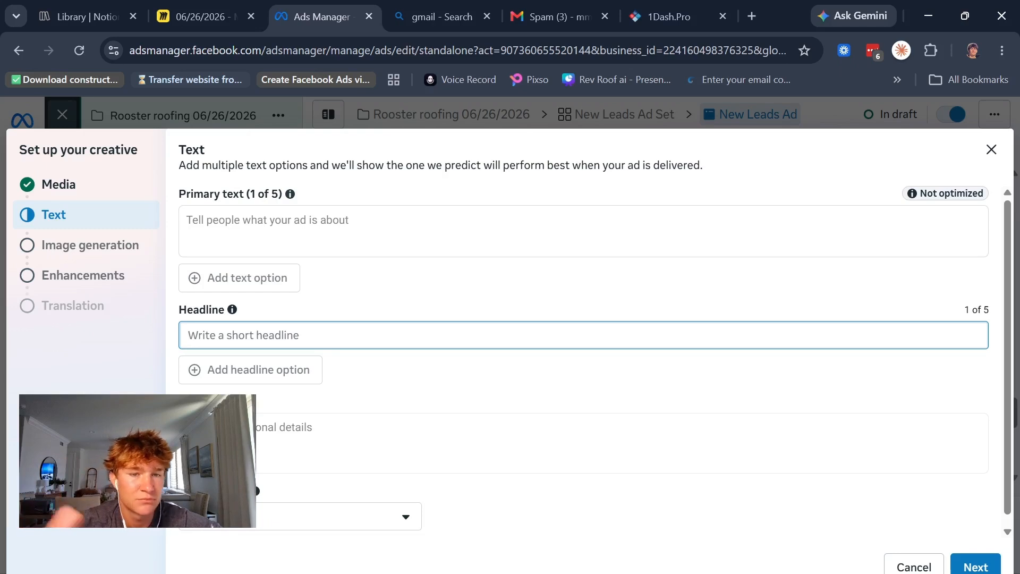
{"action": "scroll", "coordinate": [583, 361], "scroll_direction": "down", "scroll_amount": 1}
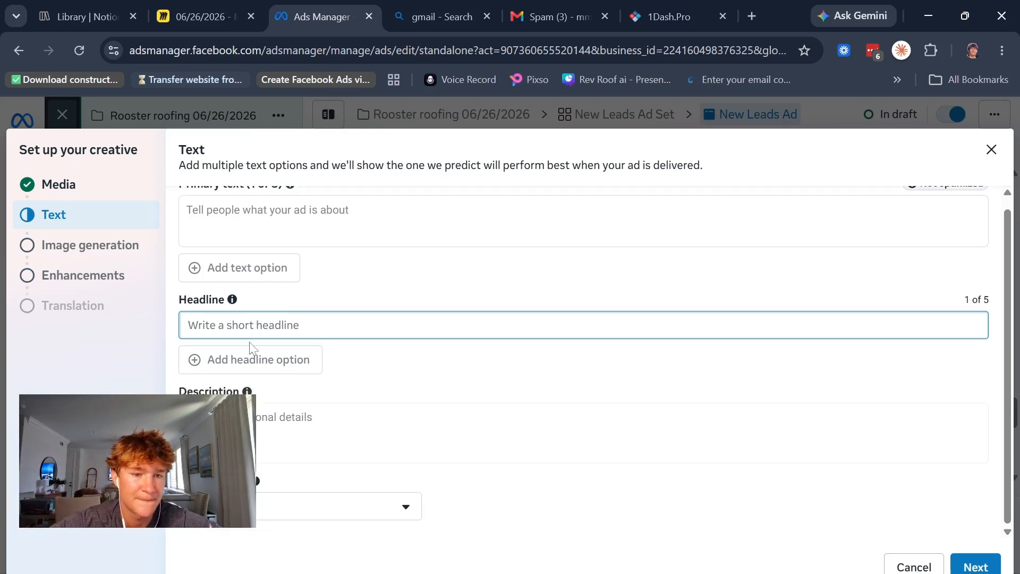
{"action": "left_click", "coordinate": [268, 427]}
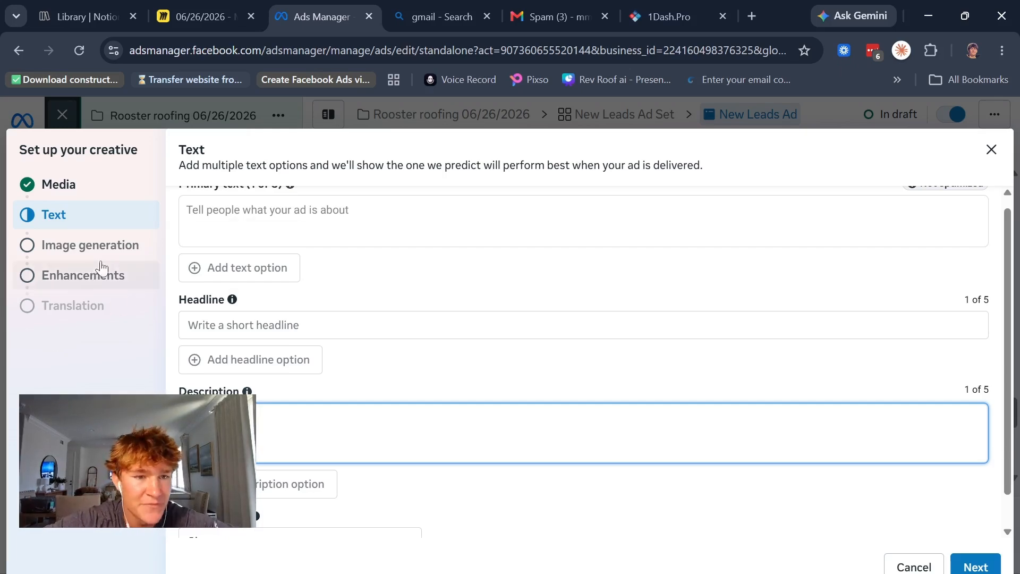
{"action": "left_click", "coordinate": [114, 251]}
{"action": "scroll", "coordinate": [400, 292], "scroll_direction": "down", "scroll_amount": 5}
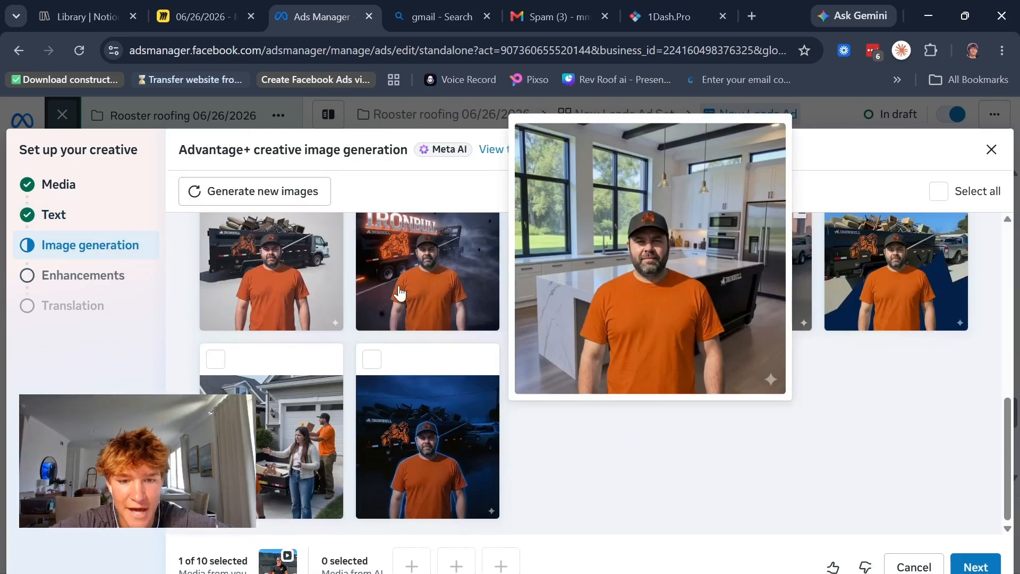
{"action": "left_click", "coordinate": [69, 269]}
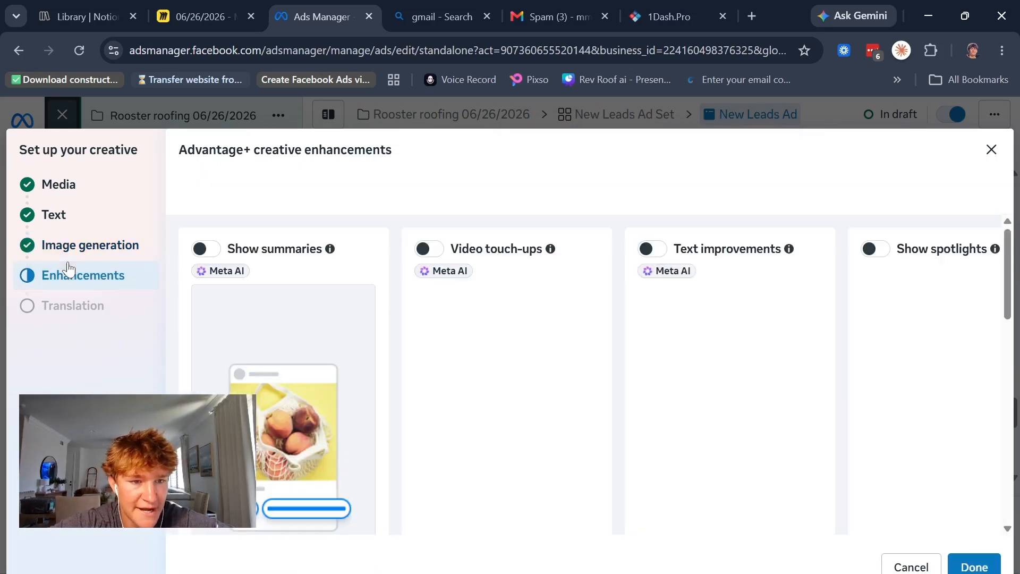
{"action": "scroll", "coordinate": [276, 292], "scroll_direction": "down", "scroll_amount": 6}
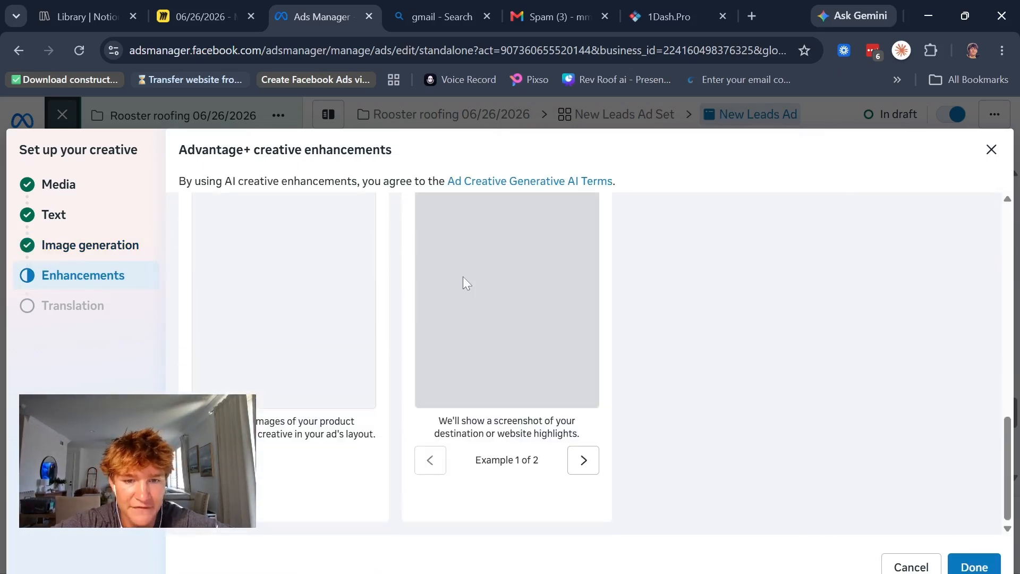
Step: Finish the creative setup and delete the media from the ad creative
{"action": "scroll", "coordinate": [463, 281], "scroll_direction": "up", "scroll_amount": 6}
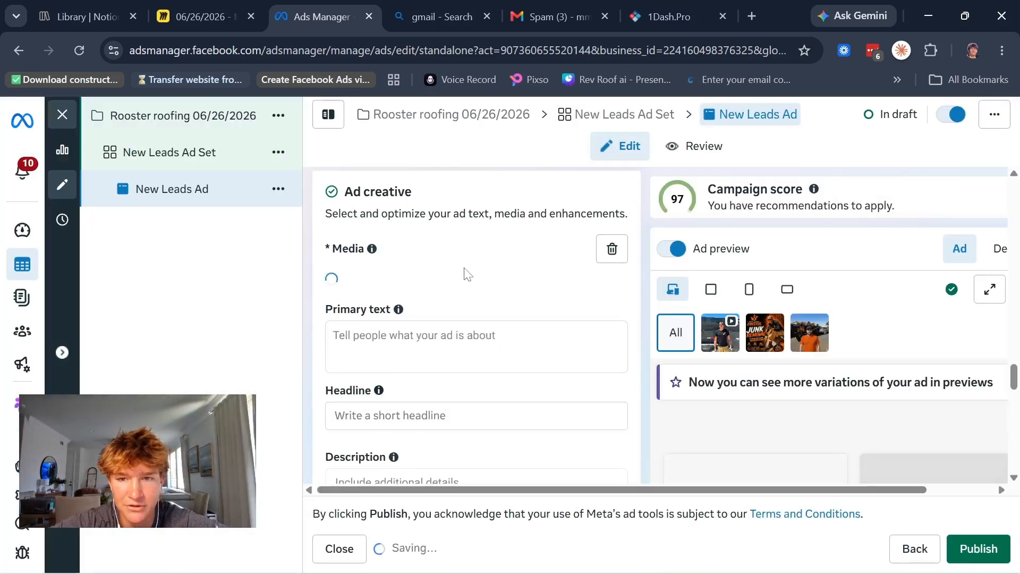
{"action": "left_click", "coordinate": [610, 241]}
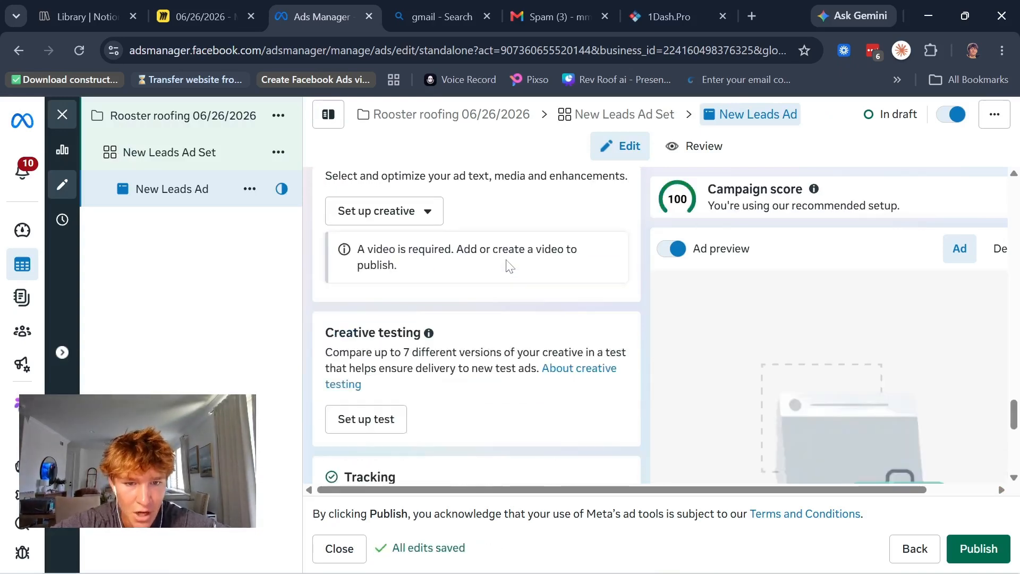
Step: Review the ad's creative testing, CRM, website, app and offline event tracking, URL parameters and third-party reporting settings
{"action": "scroll", "coordinate": [509, 266], "scroll_direction": "down", "scroll_amount": 5}
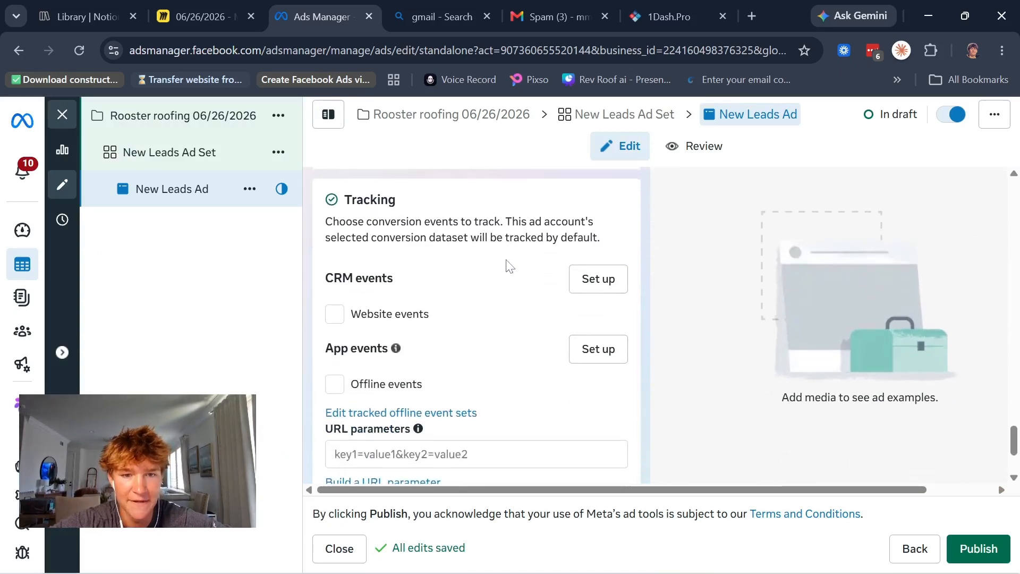
{"action": "scroll", "coordinate": [509, 266], "scroll_direction": "down", "scroll_amount": 3}
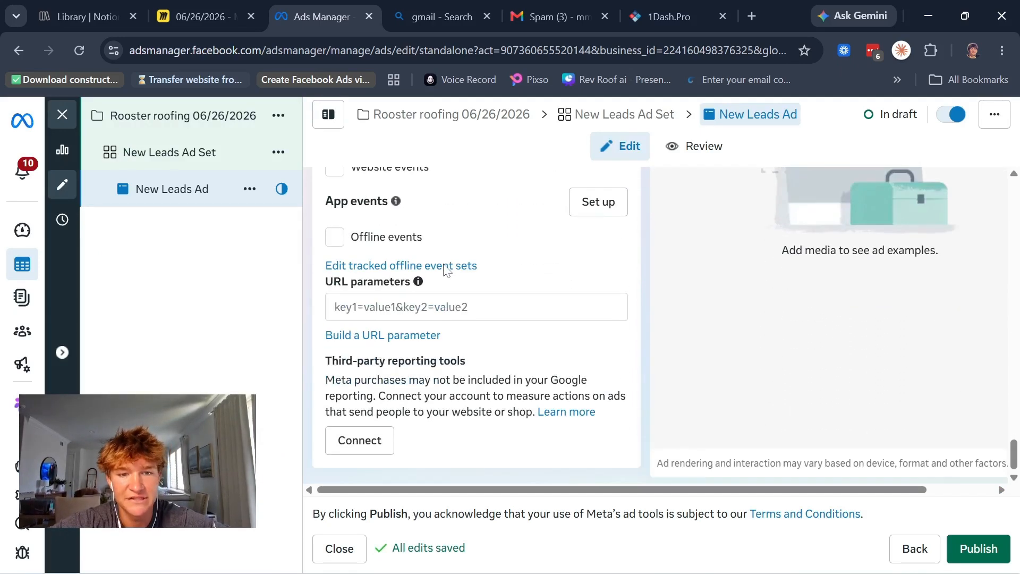
{"action": "scroll", "coordinate": [446, 269], "scroll_direction": "up", "scroll_amount": 3}
{"action": "scroll", "coordinate": [446, 269], "scroll_direction": "down", "scroll_amount": 1}
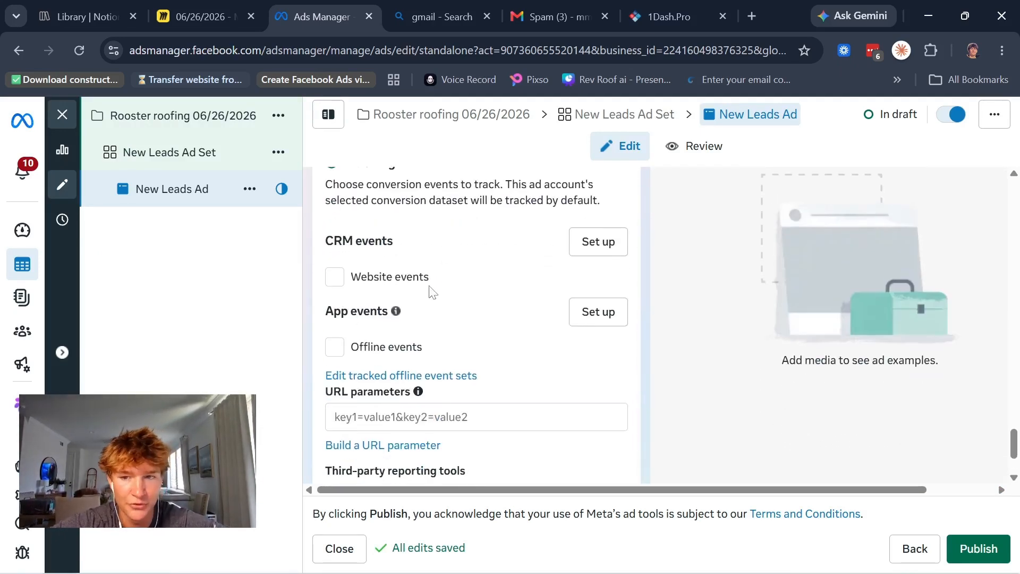
{"action": "scroll", "coordinate": [431, 292], "scroll_direction": "up", "scroll_amount": 8}
{"action": "scroll", "coordinate": [432, 291], "scroll_direction": "down", "scroll_amount": 4}
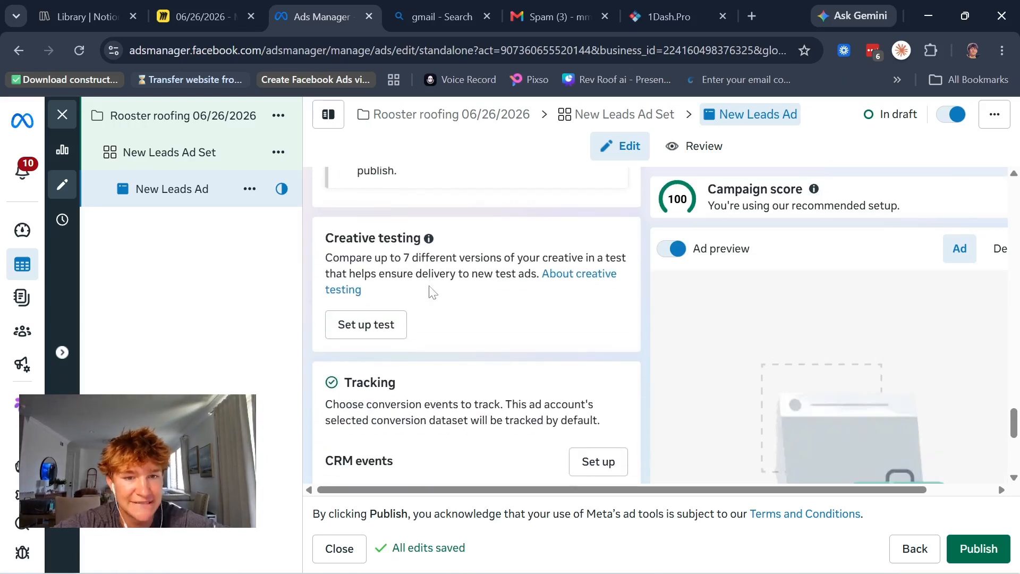
{"action": "scroll", "coordinate": [432, 291], "scroll_direction": "up", "scroll_amount": 5}
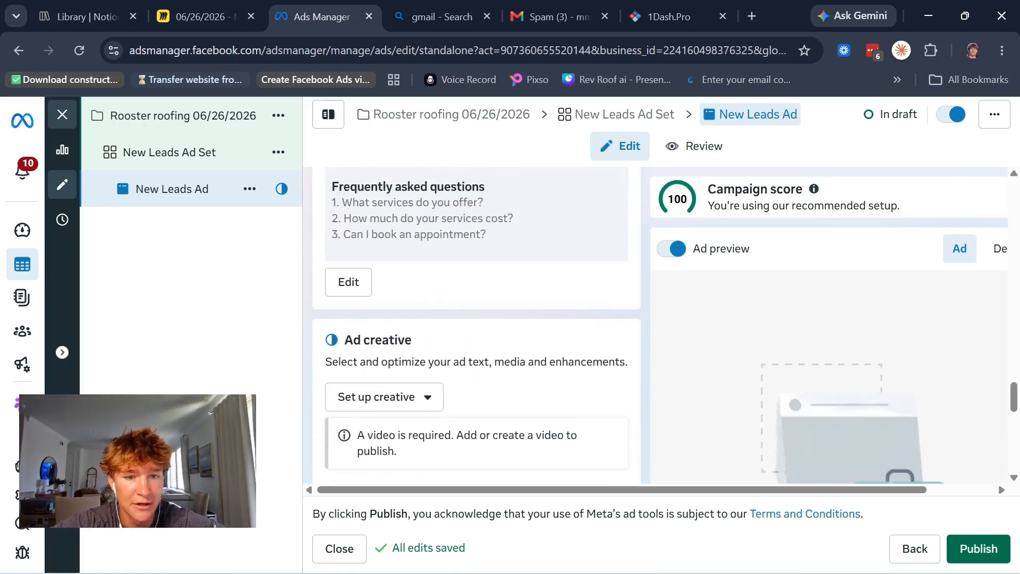
Step: Create a new instant form for the ad and name it "Rooster Roofing Form"
{"action": "scroll", "coordinate": [417, 371], "scroll_direction": "up", "scroll_amount": 8}
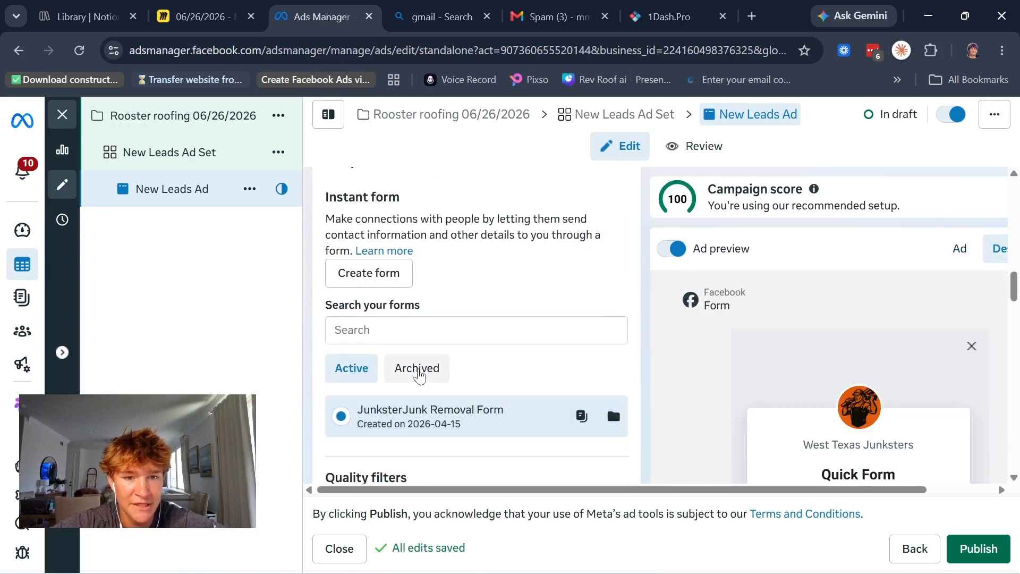
{"action": "scroll", "coordinate": [420, 374], "scroll_direction": "up", "scroll_amount": 2}
{"action": "left_click", "coordinate": [397, 305]}
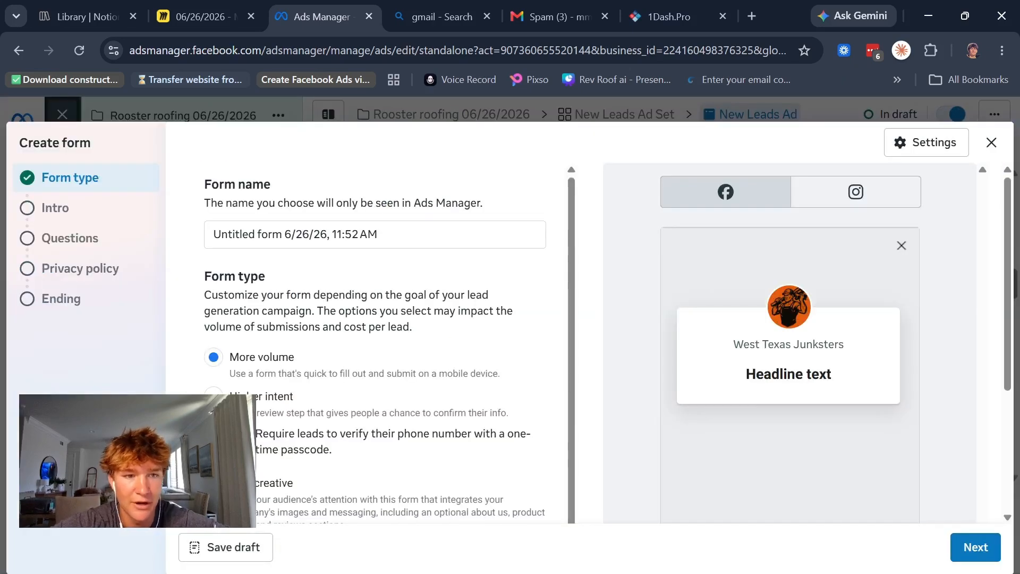
{"action": "left_click_drag", "start_coordinate": [456, 234], "coordinate": [60, 235]}
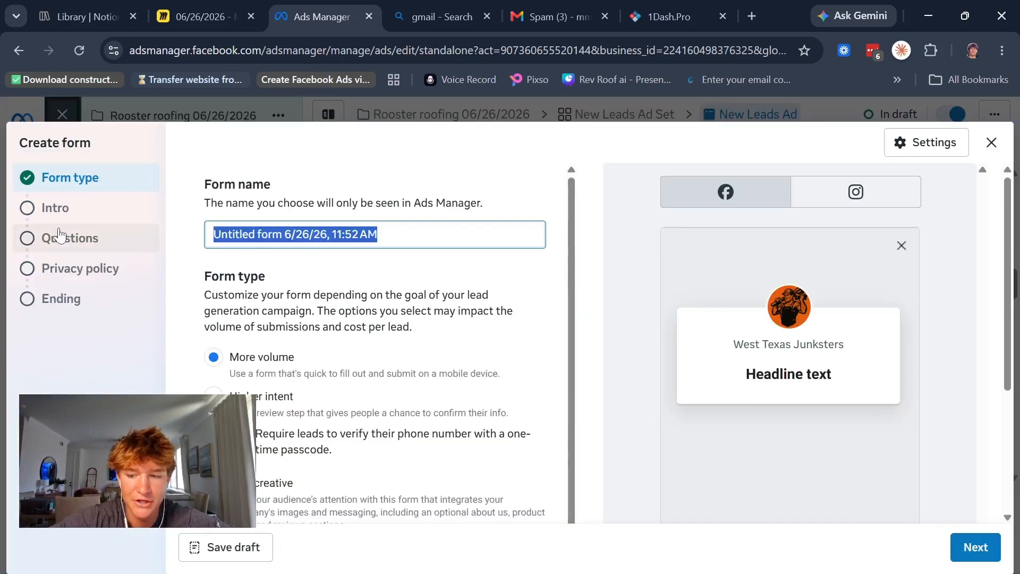
{"action": "key", "text": "BackSpace"}
{"action": "type", "text": "Rooster R"}
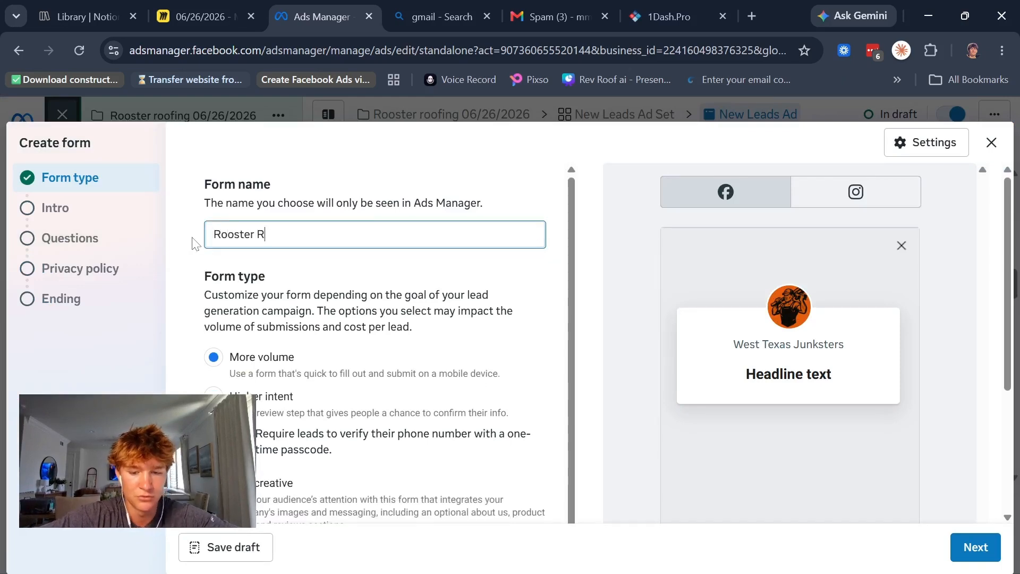
{"action": "type", "text": "oofing Form"}
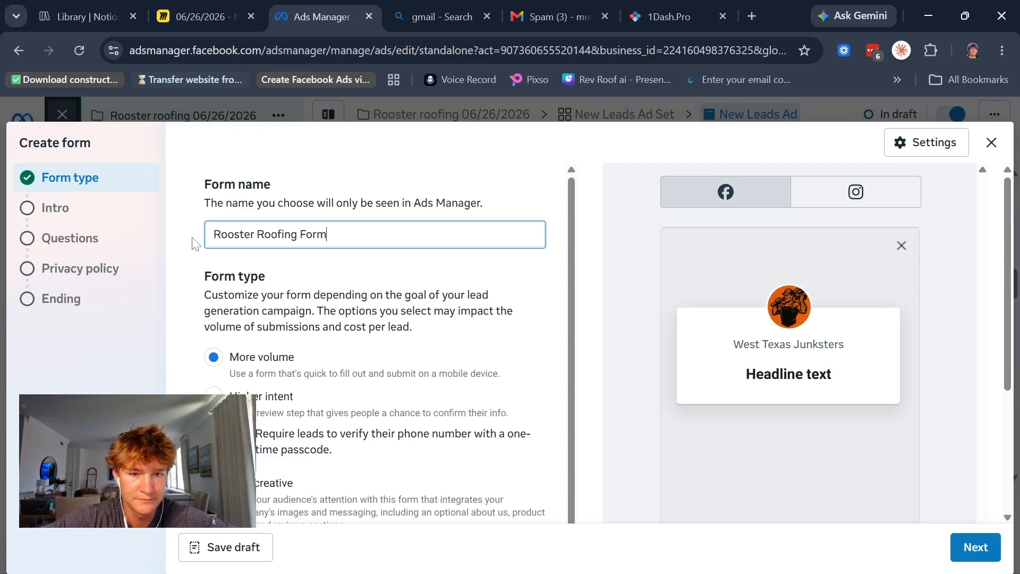
Step: Review the form type and flexible form delivery options, keep More volume, and continue to the form's Intro section
{"action": "scroll", "coordinate": [282, 257], "scroll_direction": "down", "scroll_amount": 2}
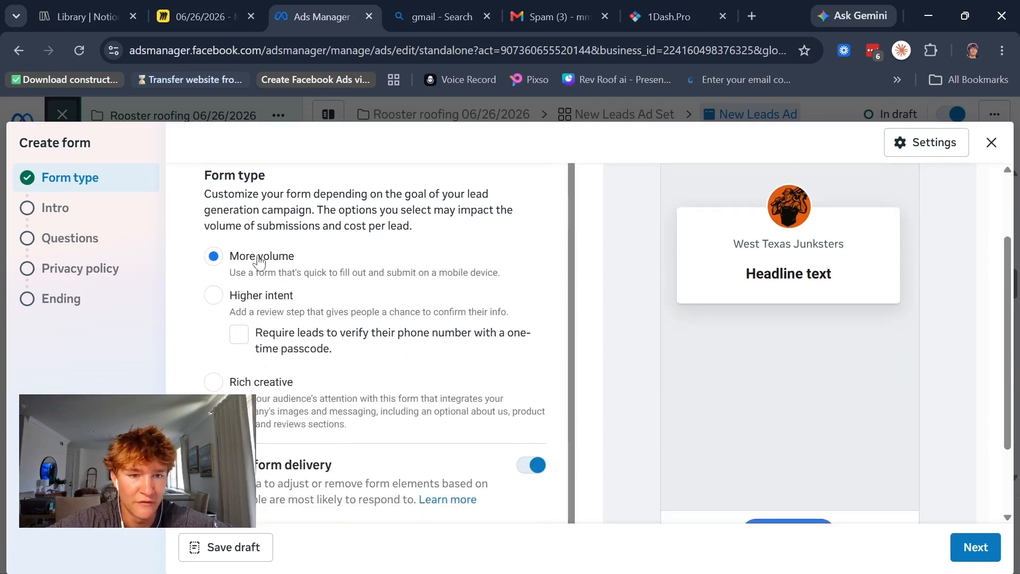
{"action": "scroll", "coordinate": [279, 301], "scroll_direction": "down", "scroll_amount": 2}
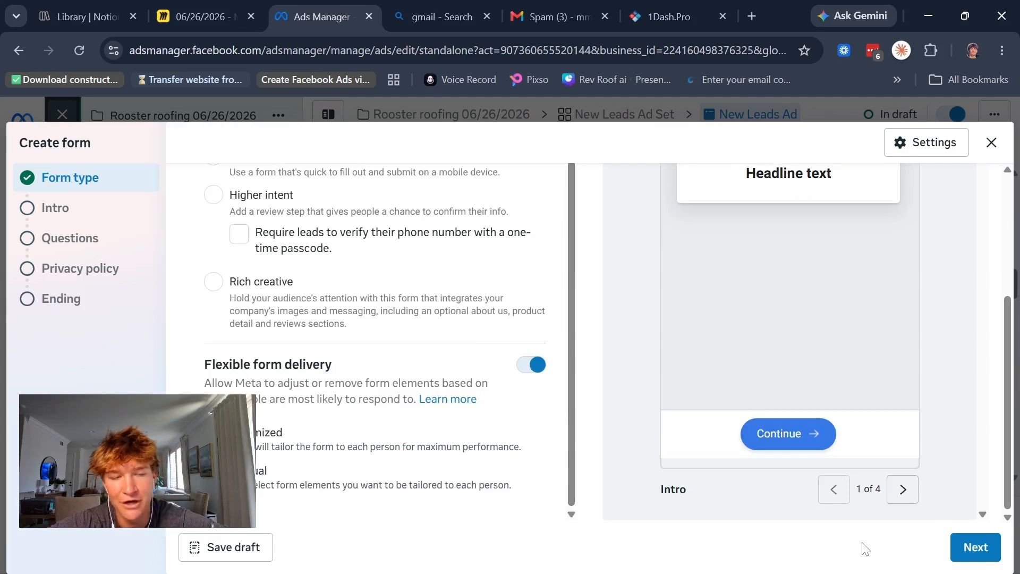
{"action": "left_click", "coordinate": [980, 547]}
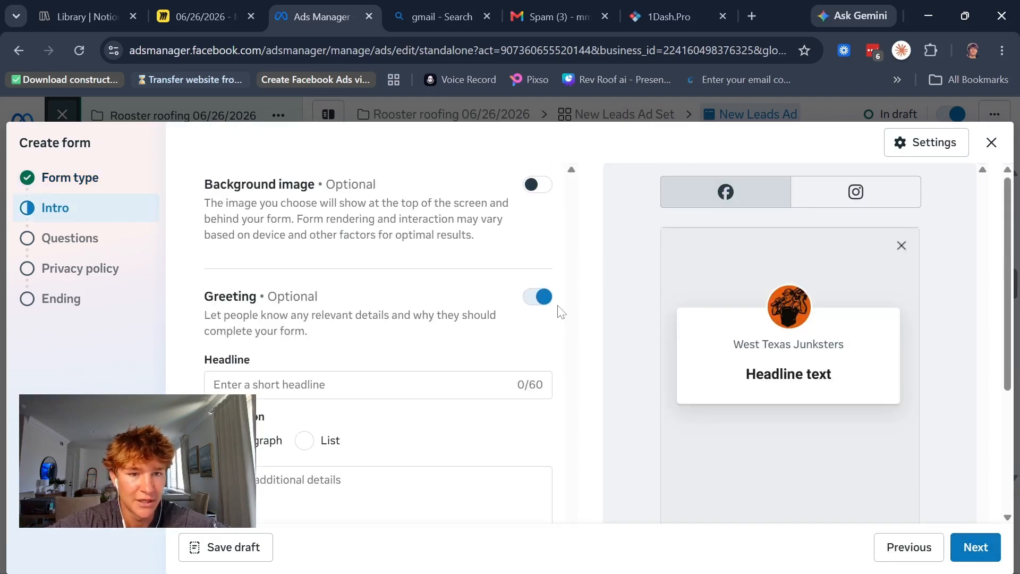
Step: Review the Intro section's greeting headline and description fields, leave them empty, and continue to the form's Questions section
{"action": "scroll", "coordinate": [396, 353], "scroll_direction": "down", "scroll_amount": 1}
{"action": "left_click", "coordinate": [396, 356]}
{"action": "scroll", "coordinate": [397, 355], "scroll_direction": "down", "scroll_amount": 2}
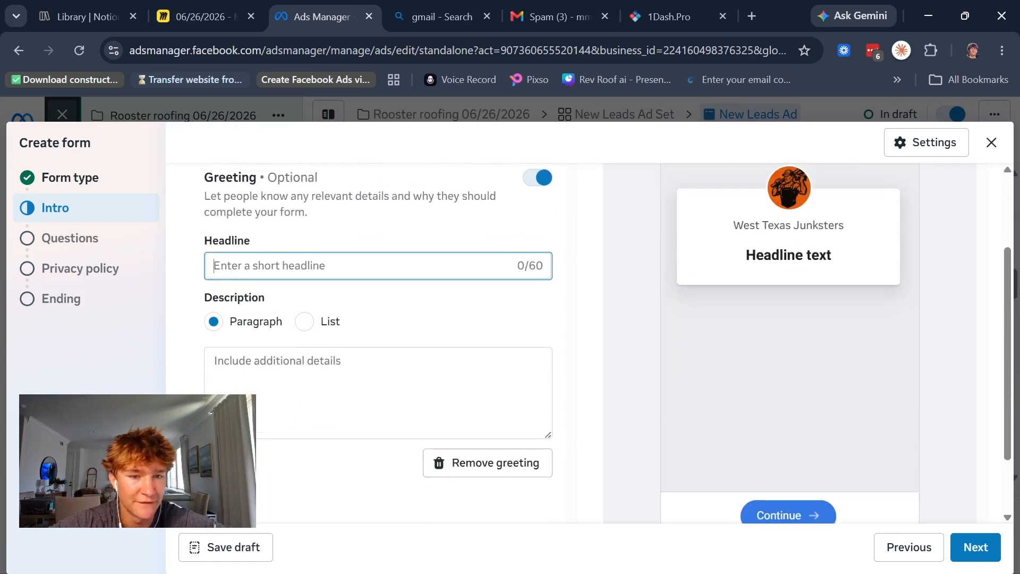
{"action": "left_click", "coordinate": [396, 366]}
{"action": "scroll", "coordinate": [396, 366], "scroll_direction": "up", "scroll_amount": 2}
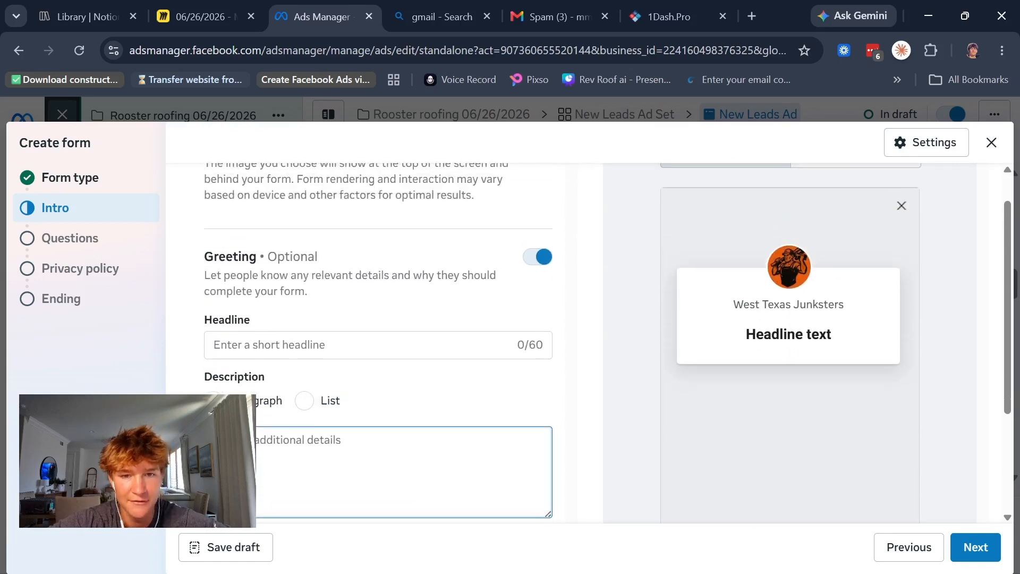
{"action": "scroll", "coordinate": [621, 388], "scroll_direction": "down", "scroll_amount": 1}
{"action": "left_click", "coordinate": [981, 547]}
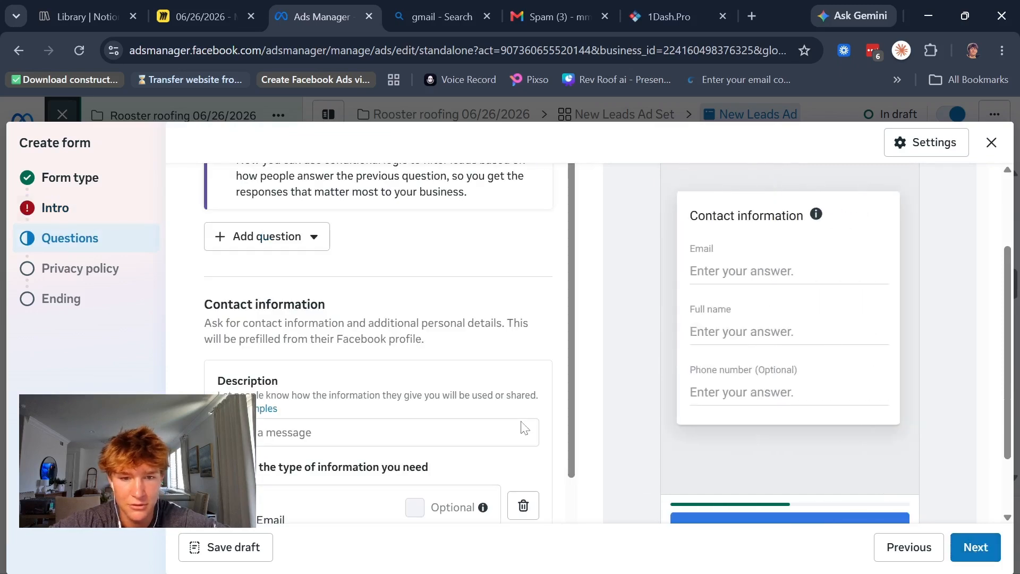
Step: Review the form's contact information fields for email, full name and phone number, and continue to the Privacy policy section
{"action": "scroll", "coordinate": [523, 429], "scroll_direction": "down", "scroll_amount": 1}
{"action": "scroll", "coordinate": [524, 428], "scroll_direction": "up", "scroll_amount": 1}
{"action": "scroll", "coordinate": [524, 429], "scroll_direction": "down", "scroll_amount": 3}
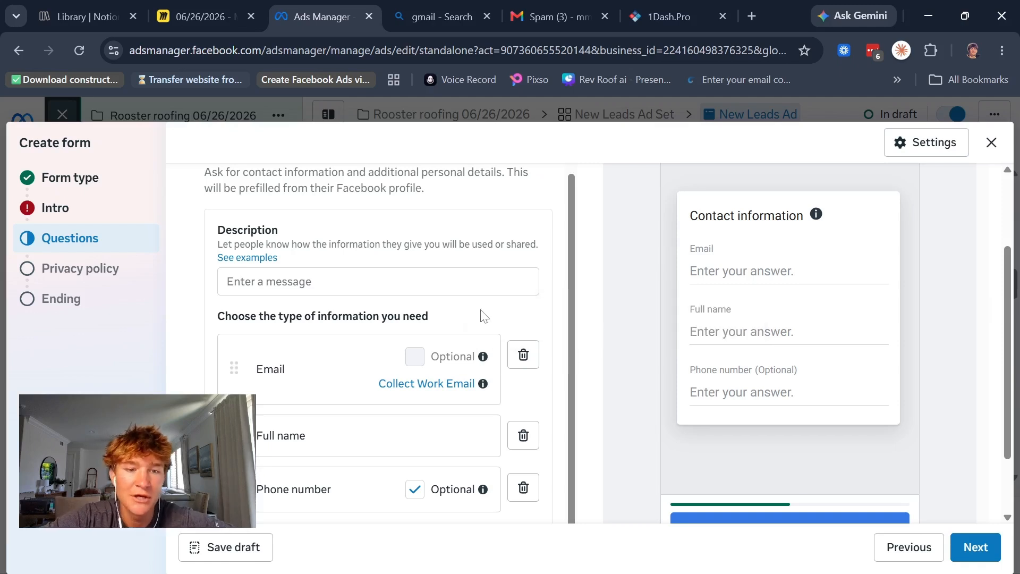
{"action": "scroll", "coordinate": [425, 351], "scroll_direction": "down", "scroll_amount": 2}
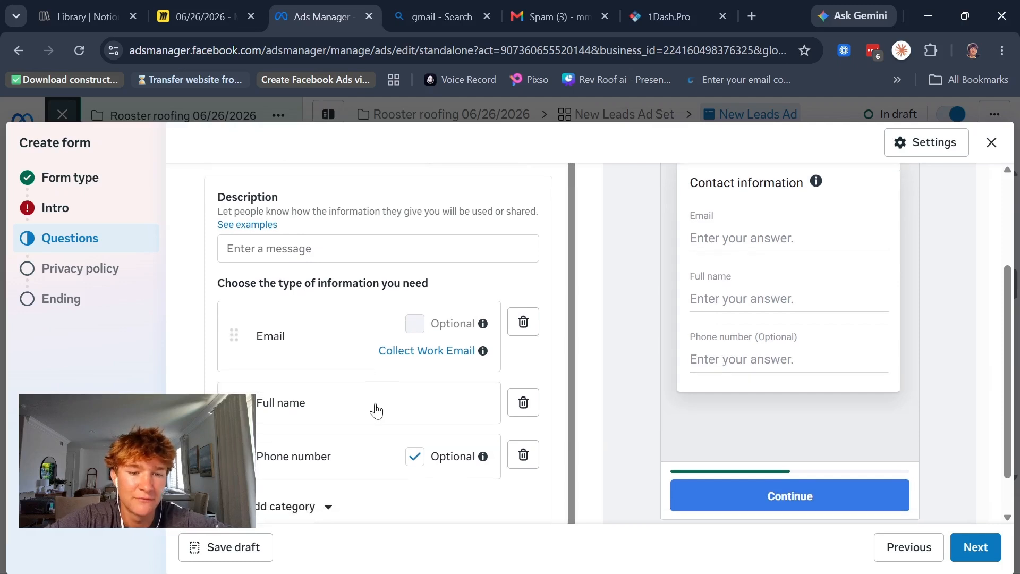
{"action": "scroll", "coordinate": [375, 382], "scroll_direction": "down", "scroll_amount": 1}
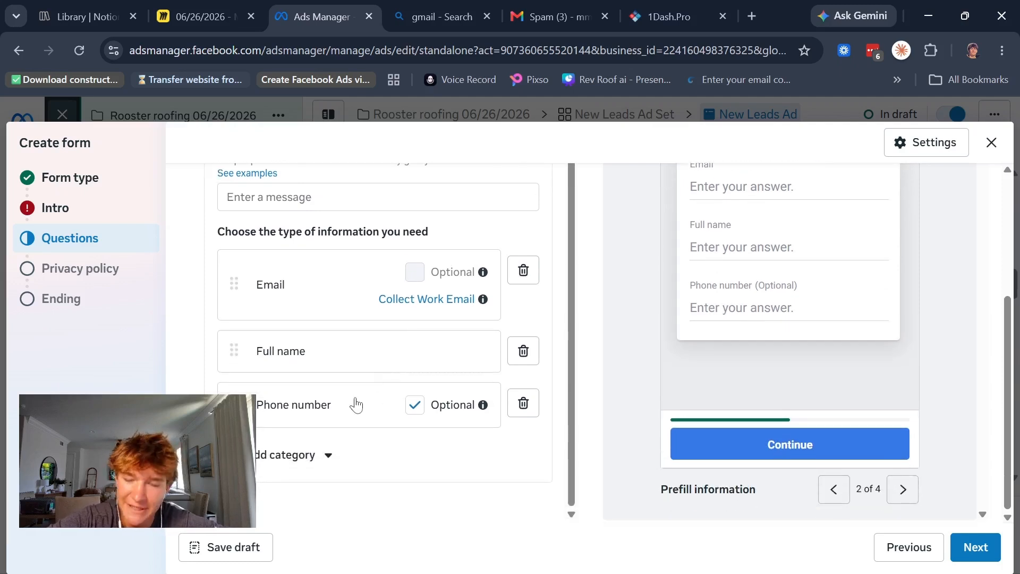
{"action": "scroll", "coordinate": [355, 405], "scroll_direction": "up", "scroll_amount": 3}
{"action": "scroll", "coordinate": [356, 405], "scroll_direction": "up", "scroll_amount": 2}
{"action": "scroll", "coordinate": [356, 405], "scroll_direction": "down", "scroll_amount": 2}
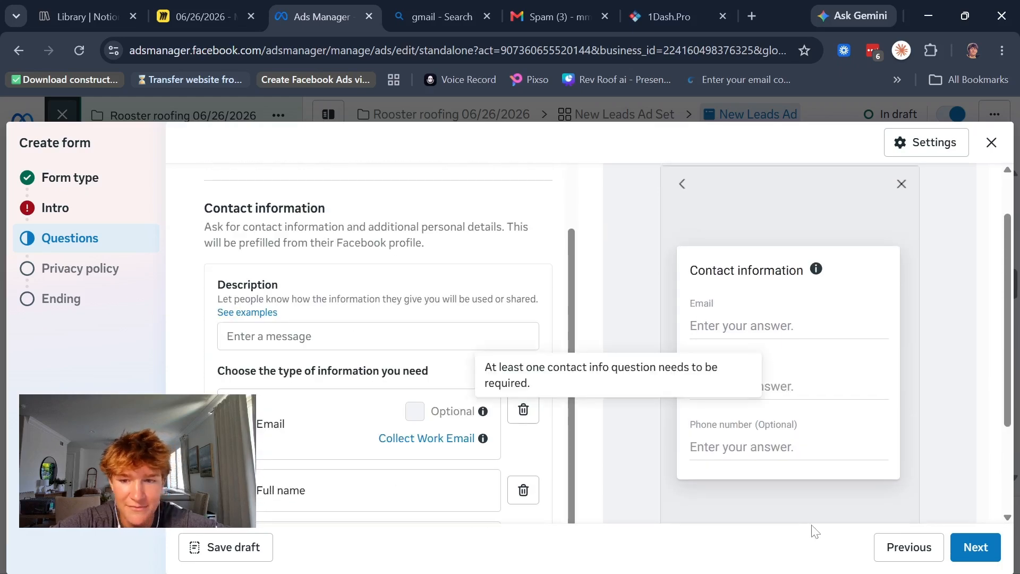
{"action": "left_click", "coordinate": [964, 545]}
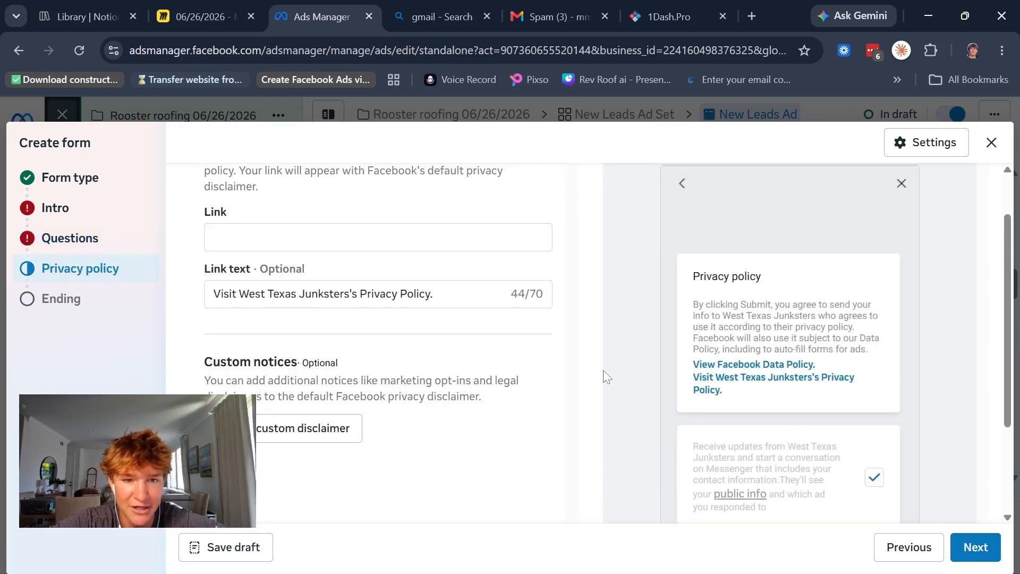
Step: Review the privacy policy link, link text and custom notices options, and continue to the form's Ending section
{"action": "scroll", "coordinate": [340, 228], "scroll_direction": "up", "scroll_amount": 1}
{"action": "scroll", "coordinate": [340, 229], "scroll_direction": "up", "scroll_amount": 1}
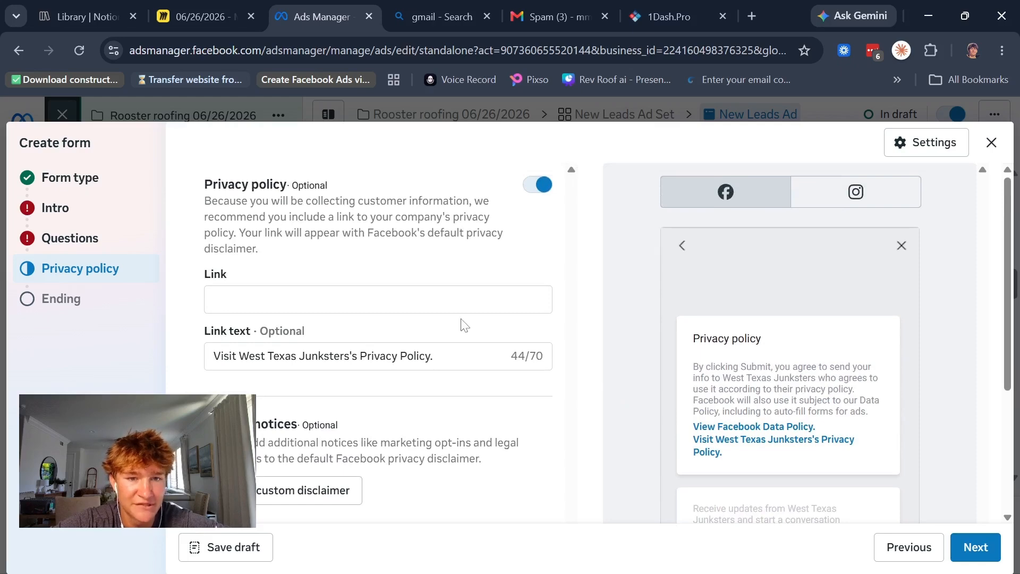
{"action": "scroll", "coordinate": [463, 323], "scroll_direction": "down", "scroll_amount": 5}
{"action": "left_click", "coordinate": [960, 546]}
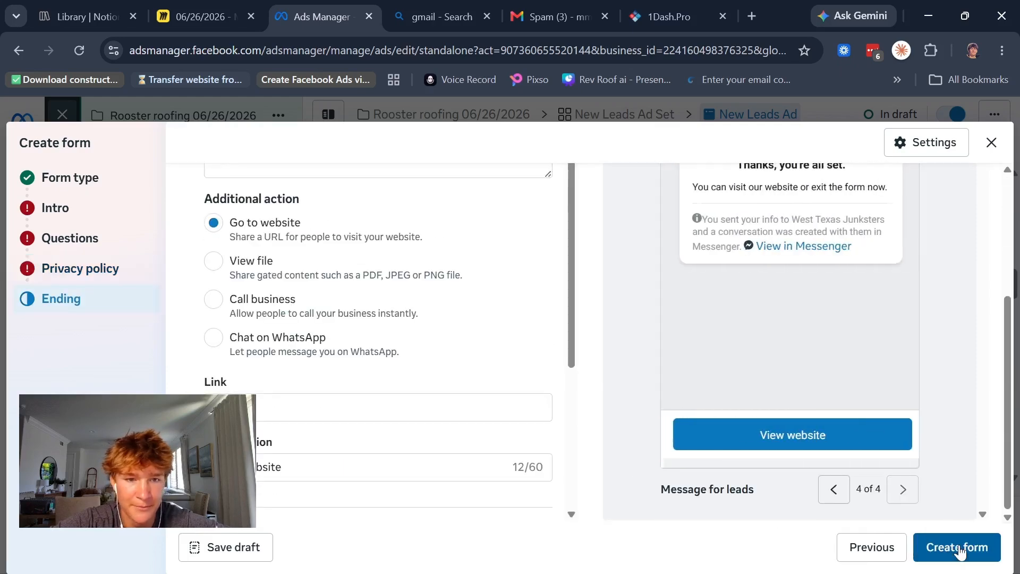
Step: Review the Ending section's additional action, link and Messenger options, and close the form without creating it
{"action": "scroll", "coordinate": [505, 426], "scroll_direction": "down", "scroll_amount": 1}
{"action": "scroll", "coordinate": [505, 425], "scroll_direction": "up", "scroll_amount": 1}
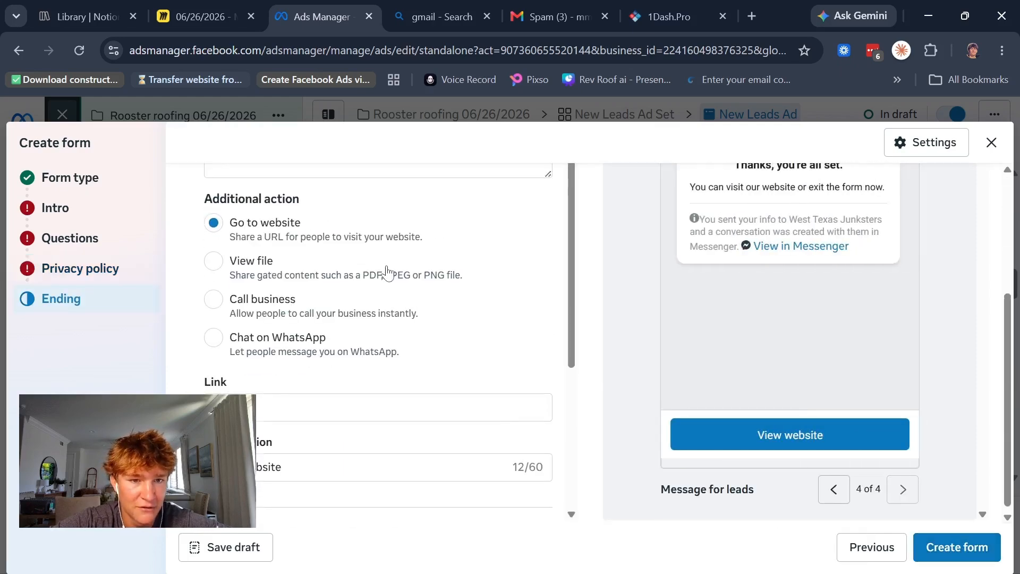
{"action": "scroll", "coordinate": [386, 272], "scroll_direction": "up", "scroll_amount": 2}
{"action": "scroll", "coordinate": [386, 271], "scroll_direction": "down", "scroll_amount": 3}
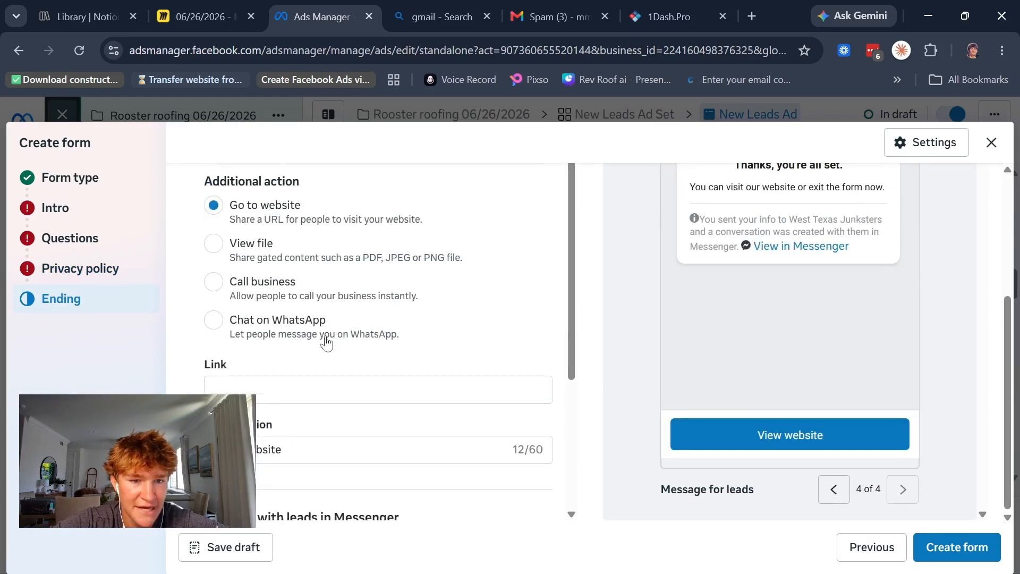
{"action": "scroll", "coordinate": [326, 343], "scroll_direction": "down", "scroll_amount": 1}
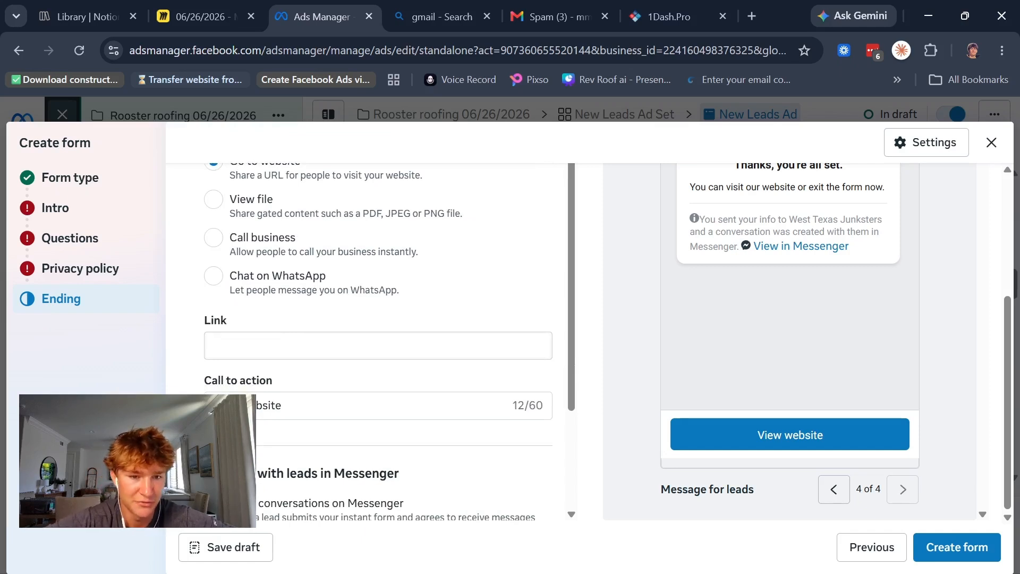
{"action": "scroll", "coordinate": [386, 340], "scroll_direction": "down", "scroll_amount": 3}
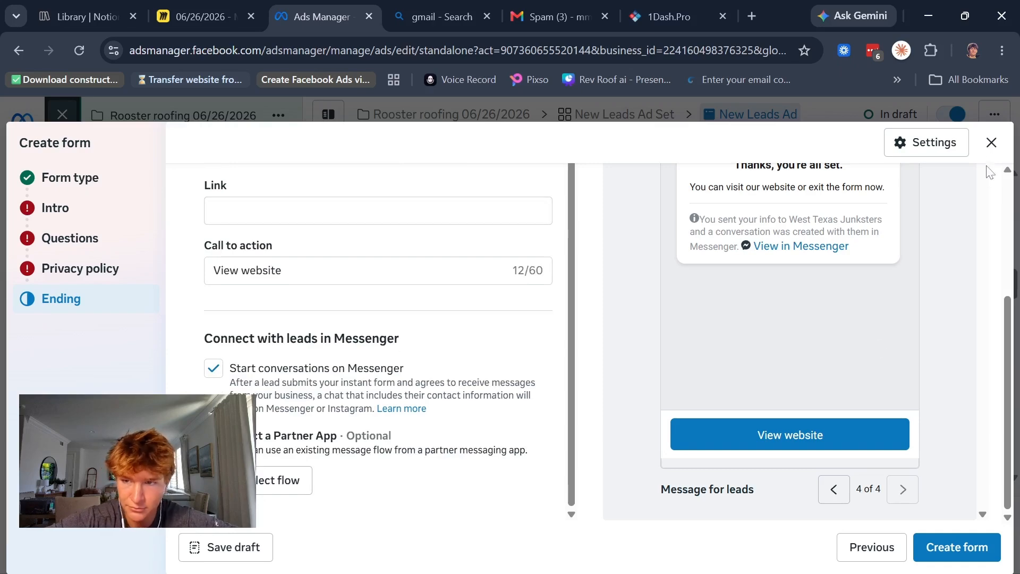
{"action": "left_click", "coordinate": [991, 143]}
{"action": "left_click", "coordinate": [690, 324]}
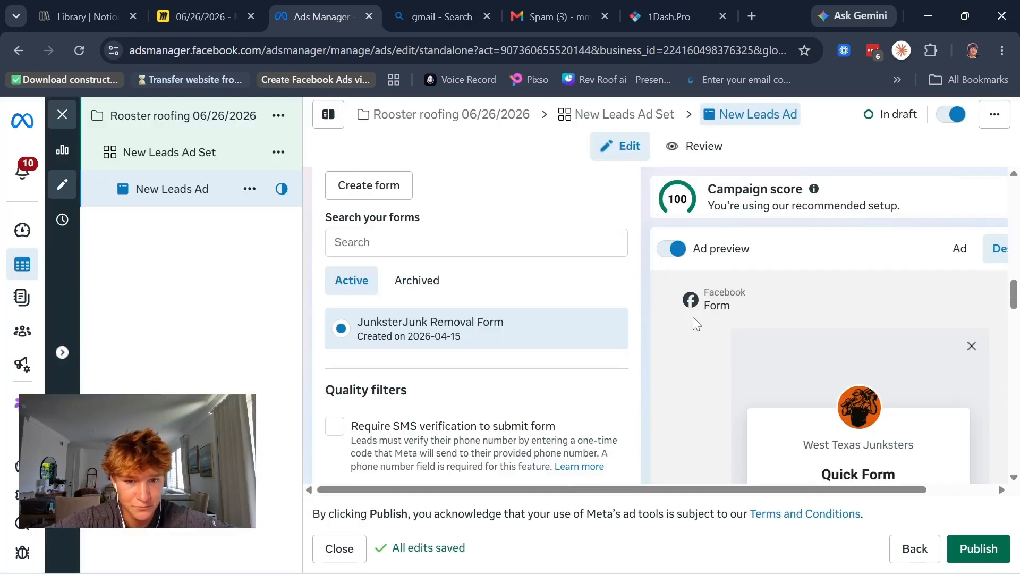
Step: Look over the ad's remaining settings and make a quick duplicate of New Leads Ad Set in the campaign
{"action": "scroll", "coordinate": [503, 388], "scroll_direction": "up", "scroll_amount": 3}
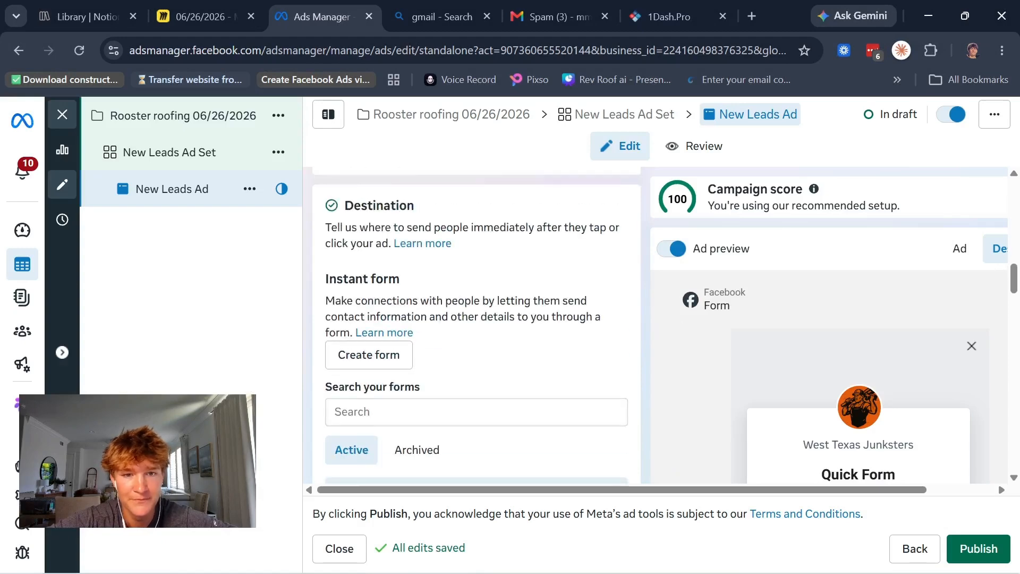
{"action": "scroll", "coordinate": [502, 388], "scroll_direction": "down", "scroll_amount": 14}
{"action": "scroll", "coordinate": [500, 388], "scroll_direction": "down", "scroll_amount": 10}
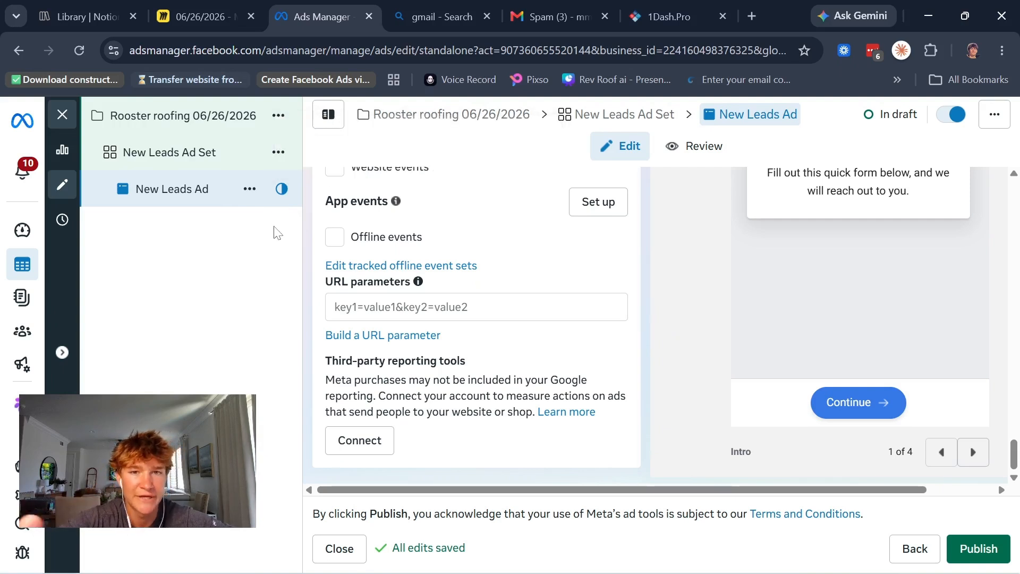
{"action": "left_click", "coordinate": [274, 157]}
{"action": "left_click", "coordinate": [300, 244]}
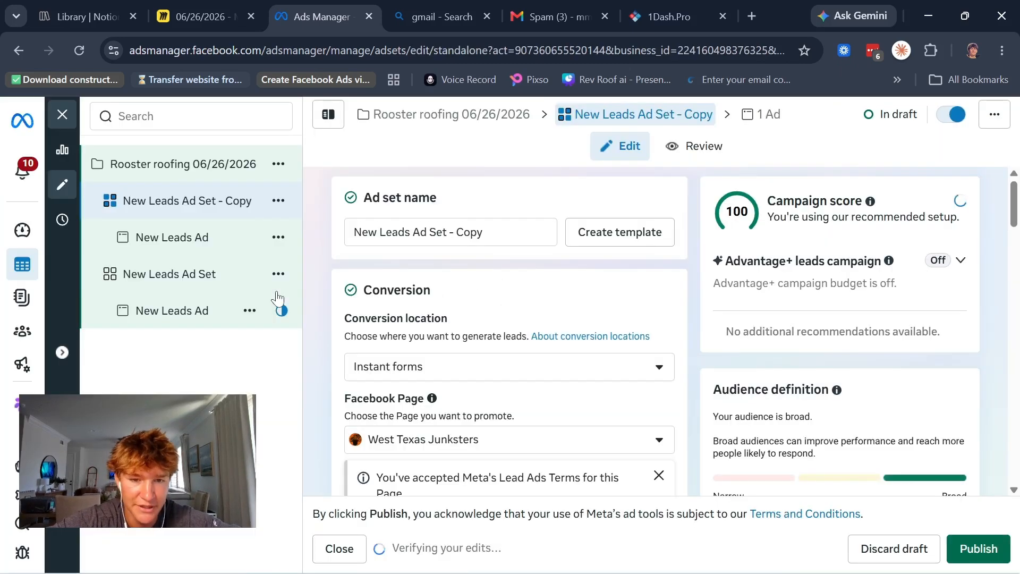
Step: Review the original New Leads Ad Set and its ad, including the image and video creative options and the ad set's actions
{"action": "left_click", "coordinate": [197, 273]}
{"action": "scroll", "coordinate": [449, 357], "scroll_direction": "down", "scroll_amount": 1}
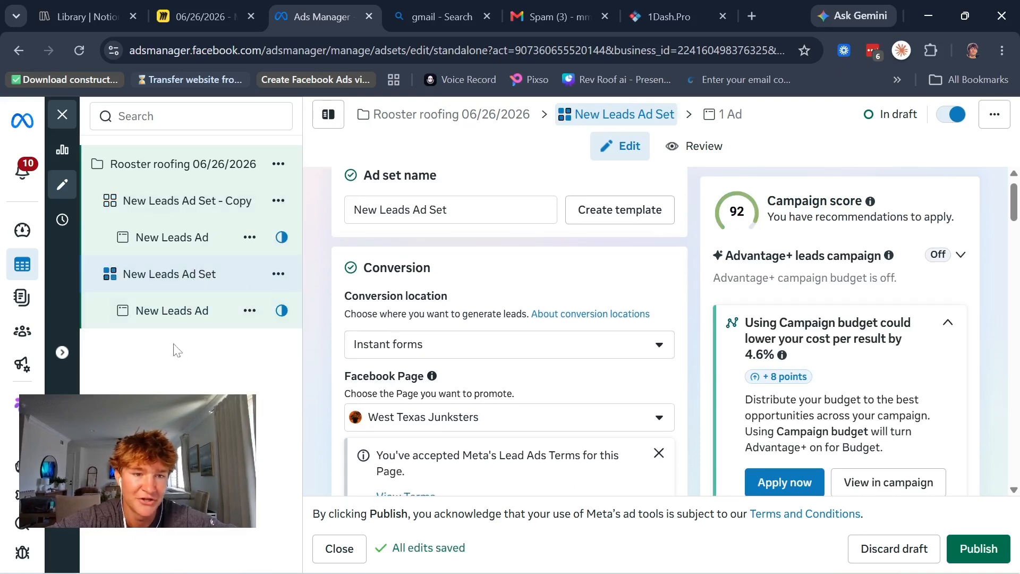
{"action": "left_click", "coordinate": [171, 318]}
{"action": "scroll", "coordinate": [493, 315], "scroll_direction": "down", "scroll_amount": 15}
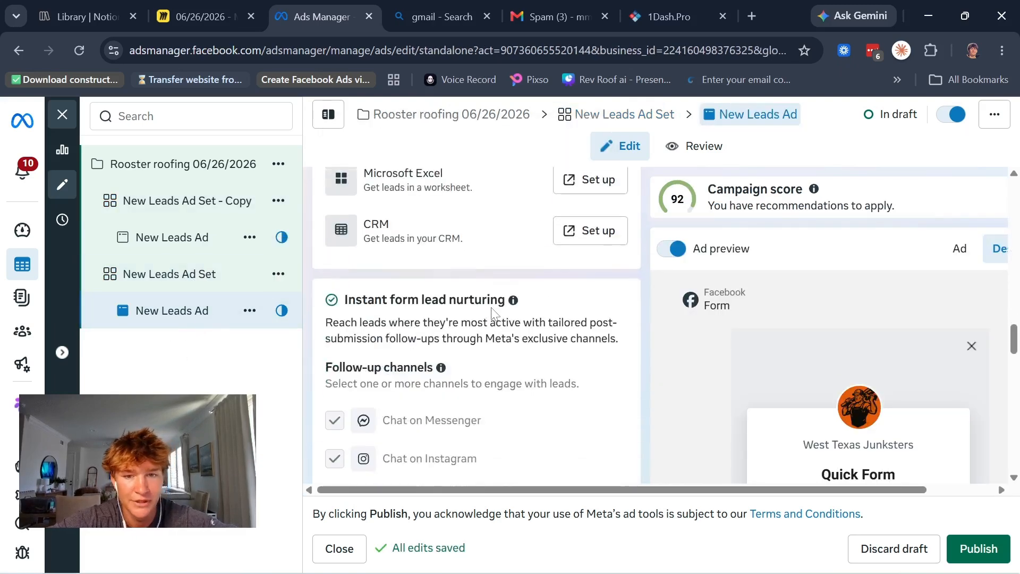
{"action": "scroll", "coordinate": [492, 313], "scroll_direction": "down", "scroll_amount": 3}
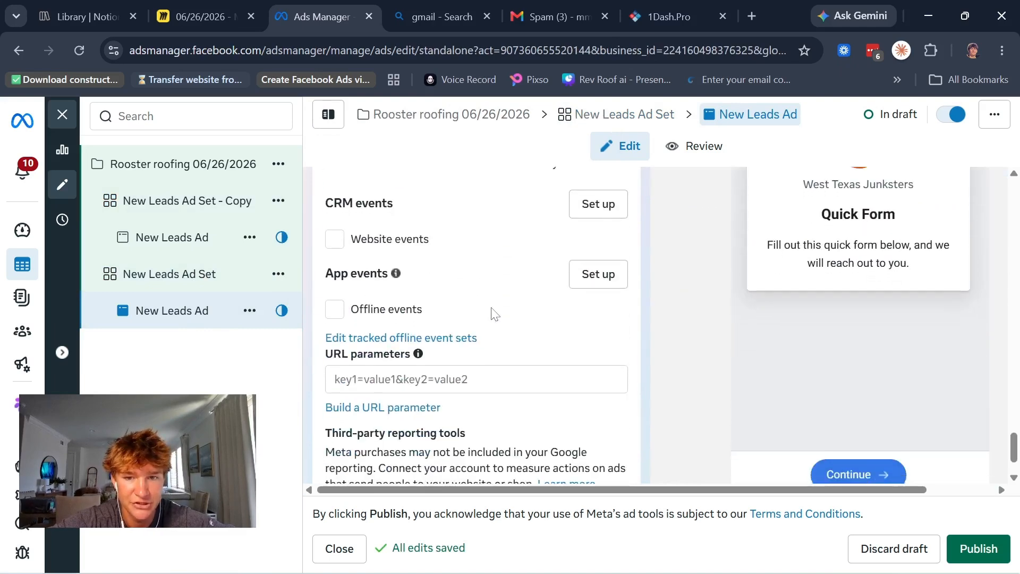
{"action": "scroll", "coordinate": [490, 314], "scroll_direction": "up", "scroll_amount": 10}
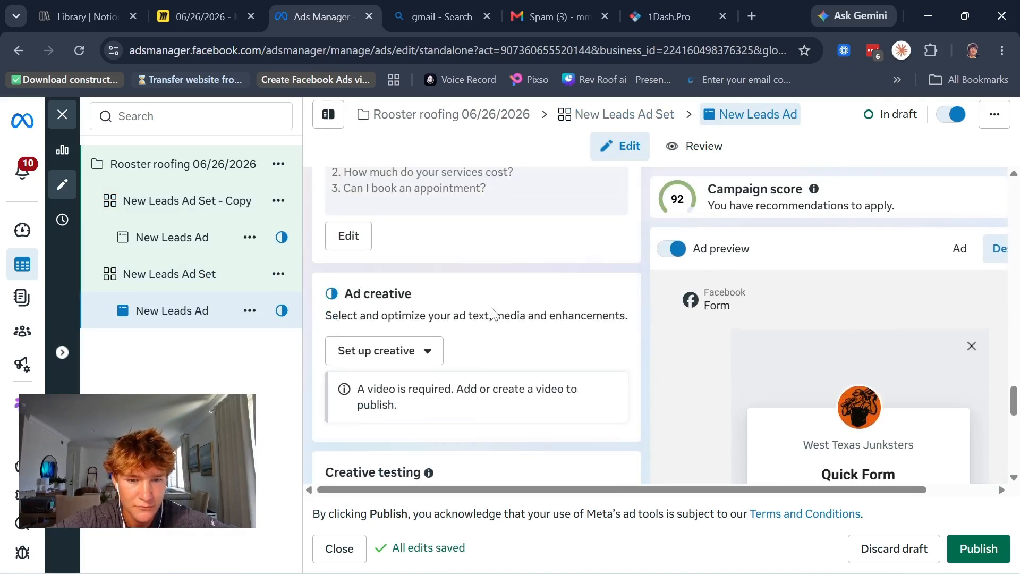
{"action": "left_click", "coordinate": [415, 368]}
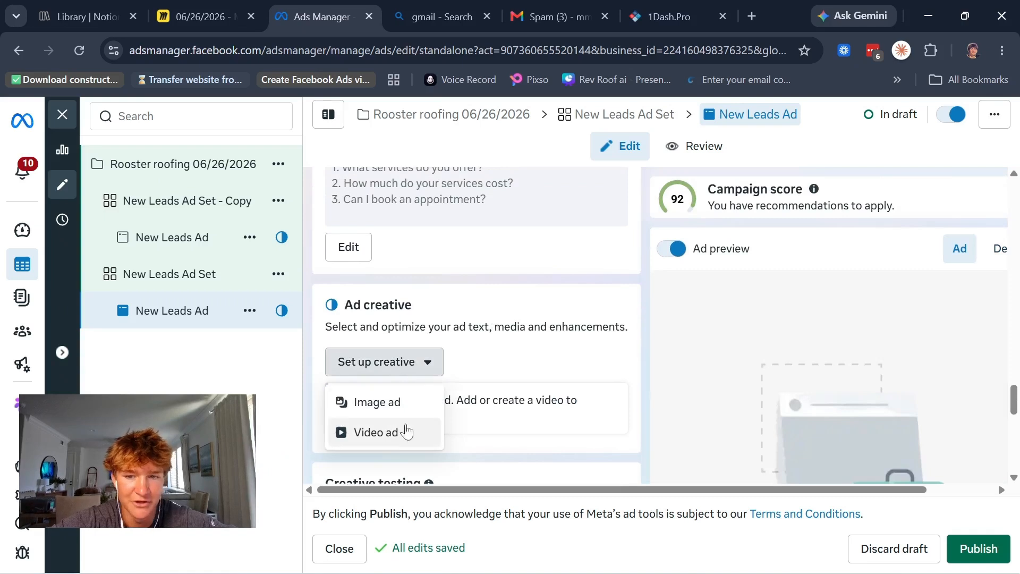
{"action": "left_click", "coordinate": [412, 361]}
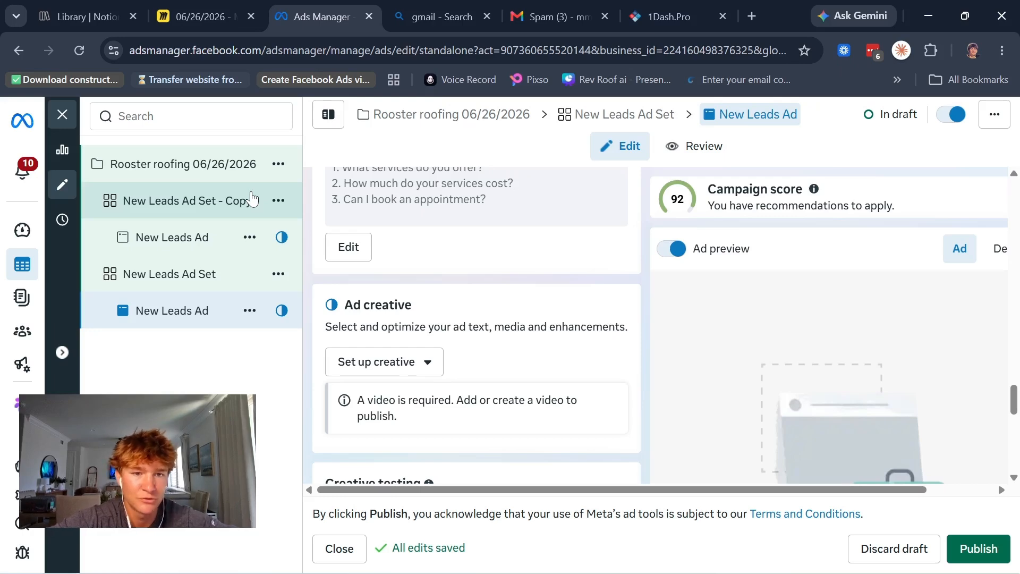
{"action": "left_click", "coordinate": [278, 274]}
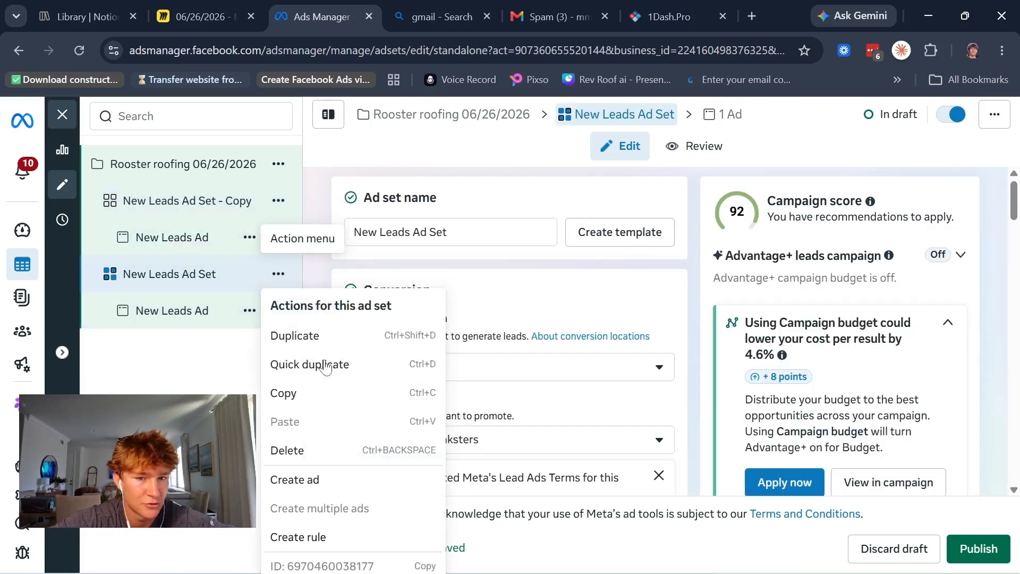
{"action": "left_click", "coordinate": [280, 278]}
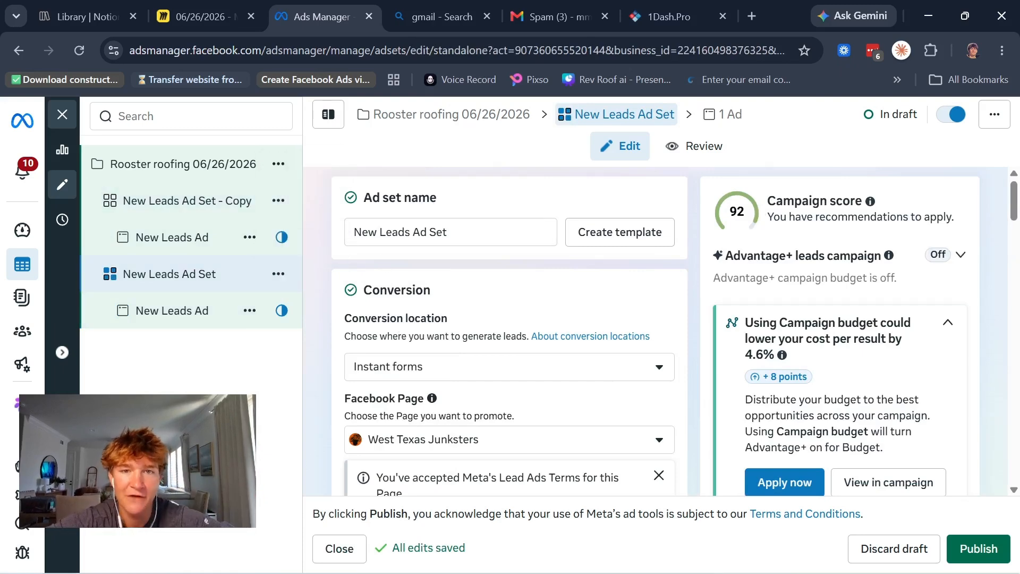
Step: Set the daily budget of New Leads Ad Set - Copy to $10 and review its schedule and audience settings
{"action": "left_click", "coordinate": [194, 234]}
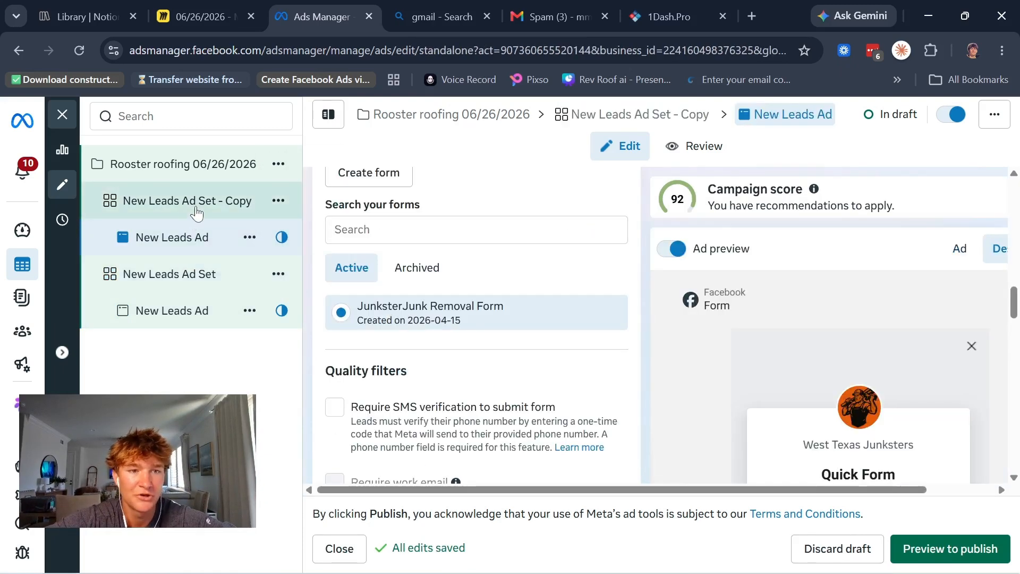
{"action": "left_click", "coordinate": [197, 213]}
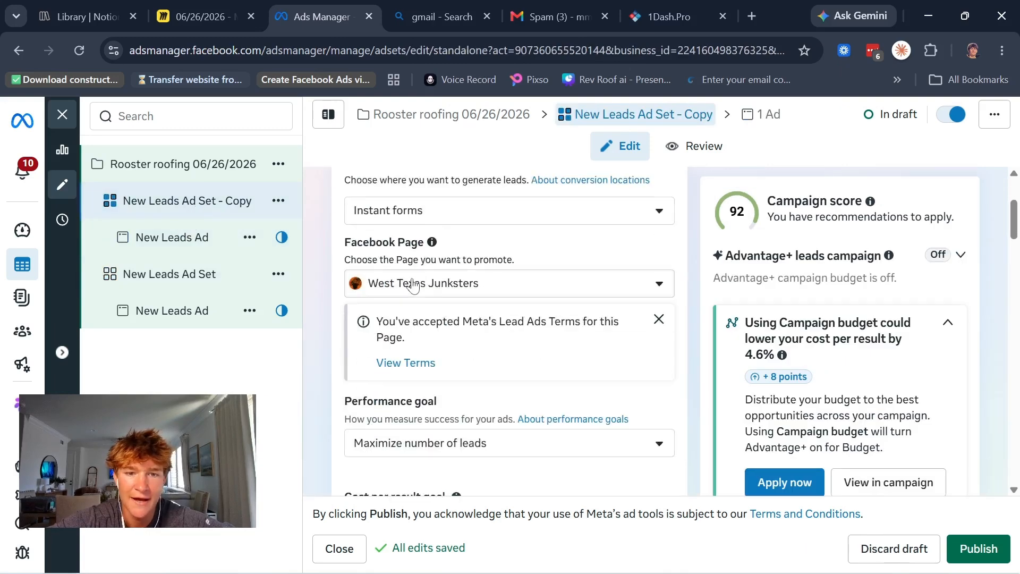
{"action": "scroll", "coordinate": [451, 236], "scroll_direction": "down", "scroll_amount": 10}
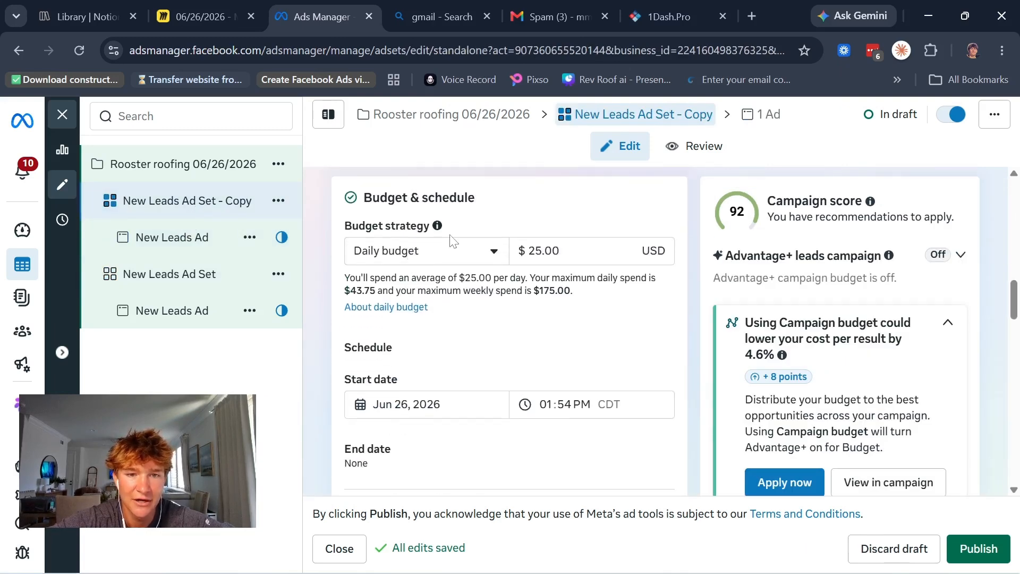
{"action": "left_click", "coordinate": [542, 189]}
{"action": "key", "text": "BackSpace"}
{"action": "key", "text": "BackSpace"}
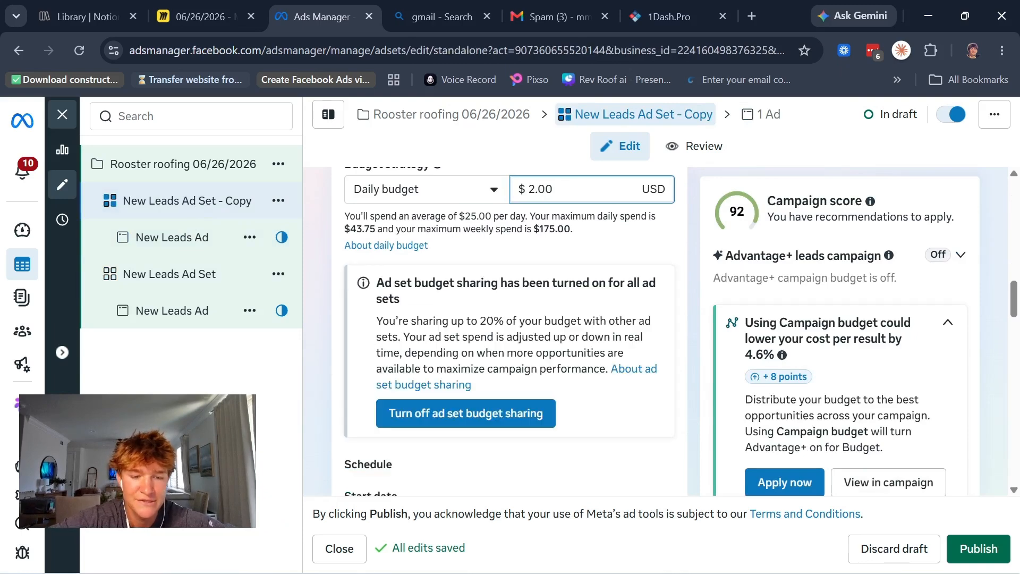
{"action": "type", "text": "10"}
{"action": "scroll", "coordinate": [422, 281], "scroll_direction": "down", "scroll_amount": 5}
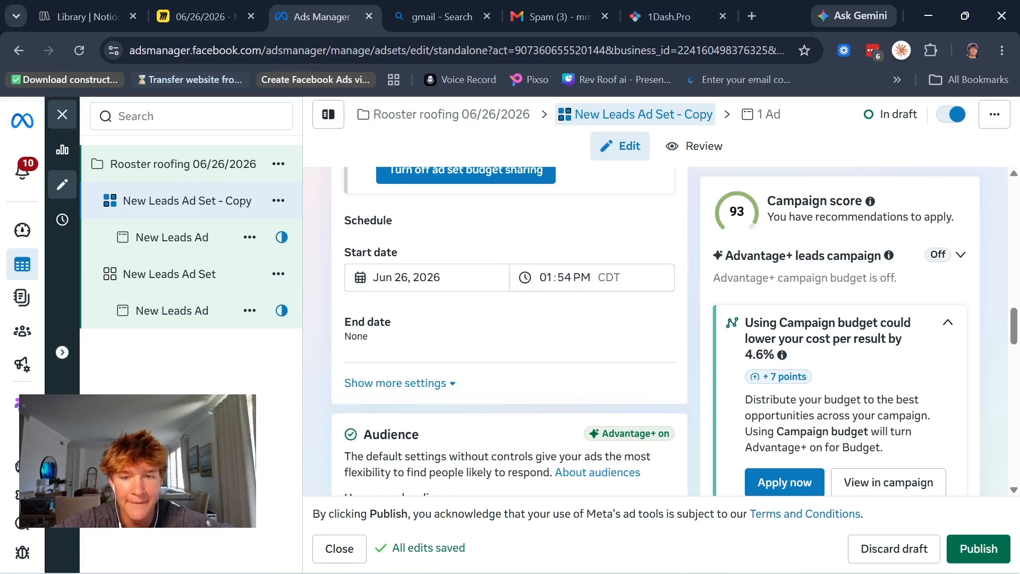
{"action": "scroll", "coordinate": [406, 314], "scroll_direction": "down", "scroll_amount": 15}
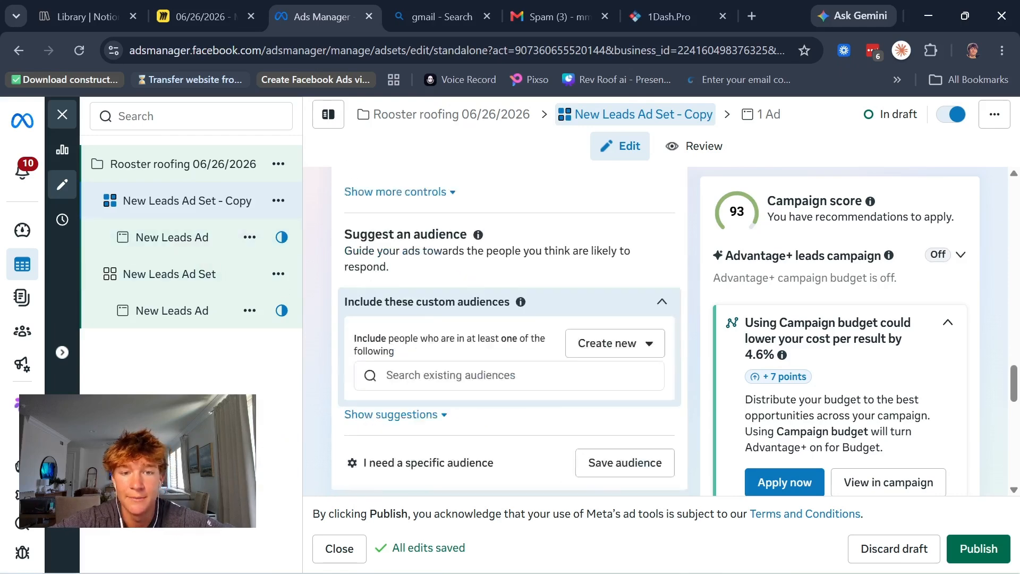
{"action": "scroll", "coordinate": [406, 314], "scroll_direction": "up", "scroll_amount": 20}
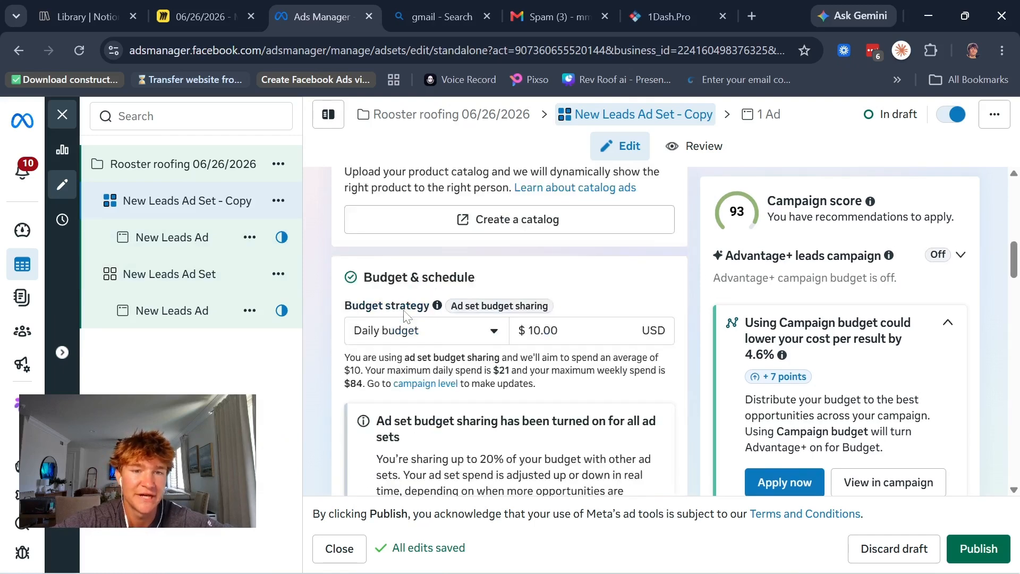